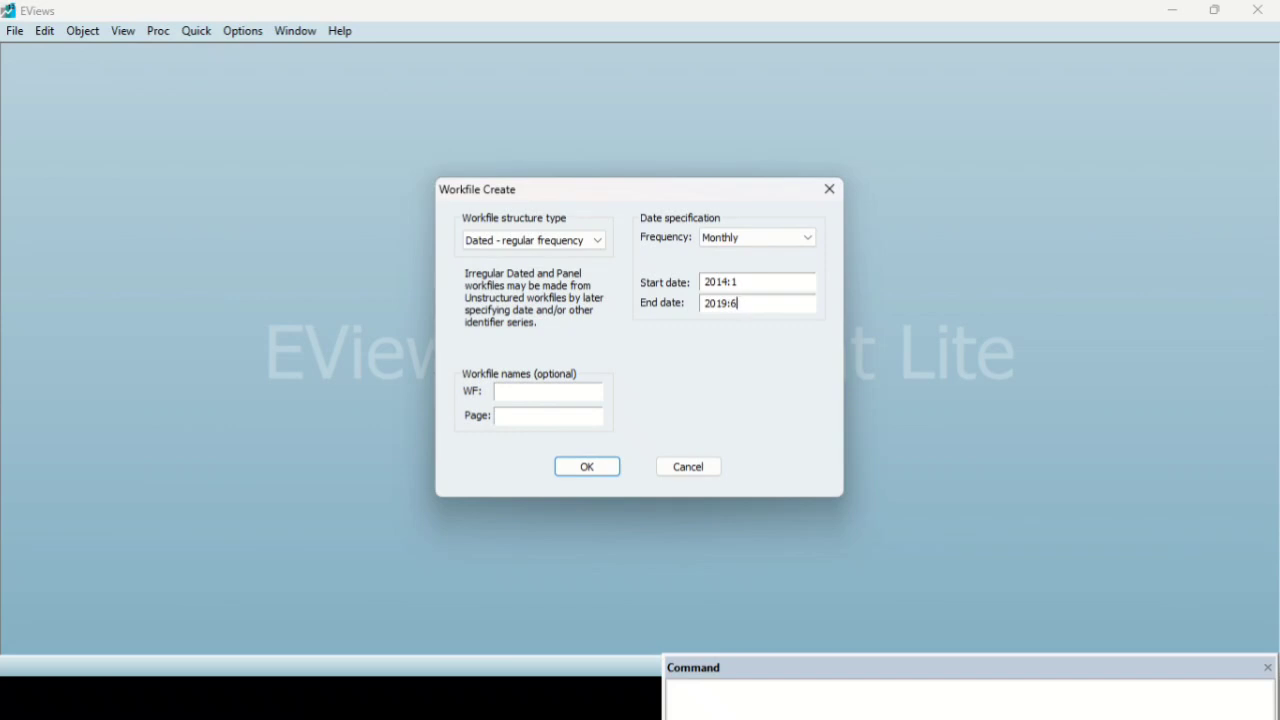
- Create a monthly dated workfile from 2014:1 to 2019:6 and move its window toward the middle of the workspace
left_click(589, 470)
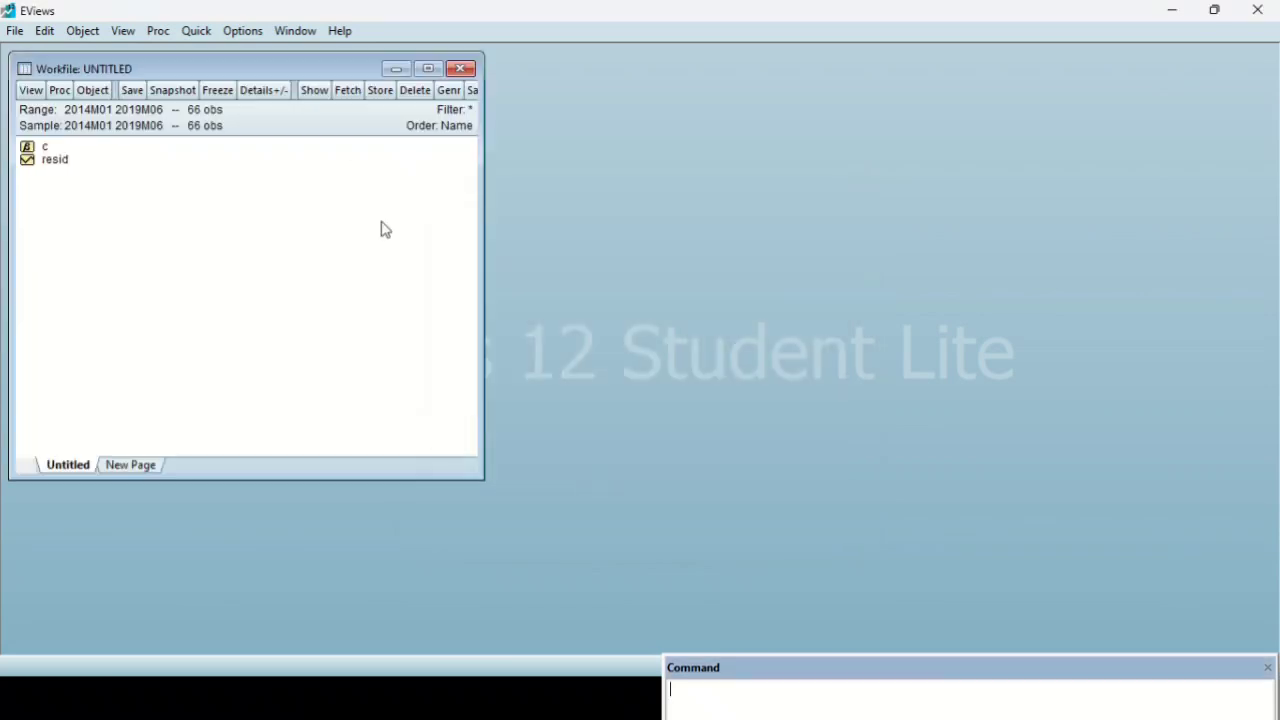
left_click_drag(308, 66, 521, 73)
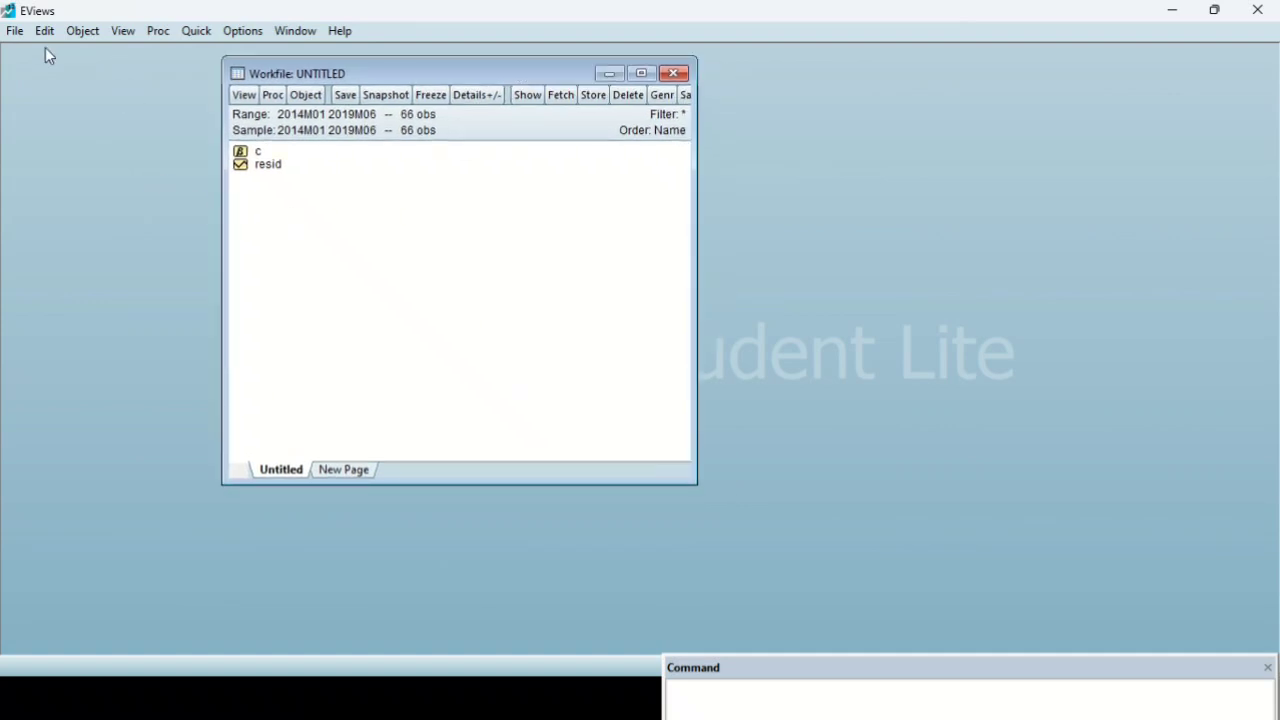
- Start importing the IHK.xlsx file from the Downloads folder into the workfile
left_click(16, 38)
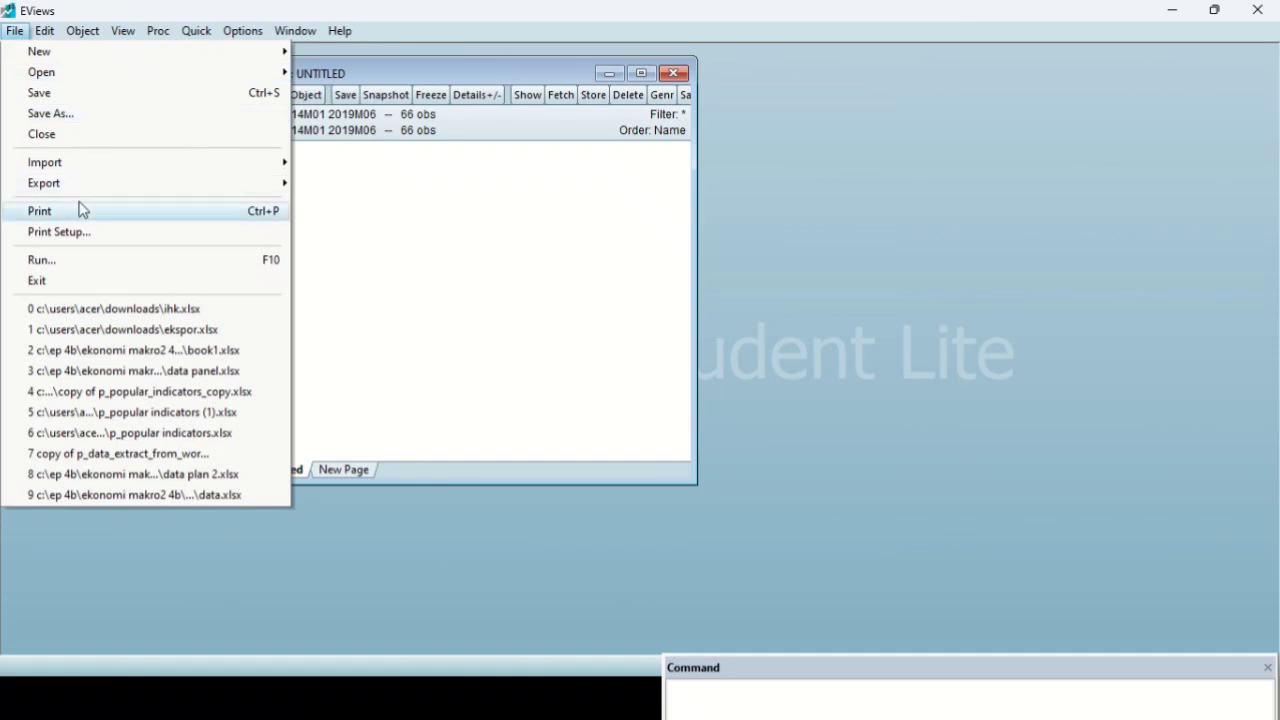
mouse_move(82, 172)
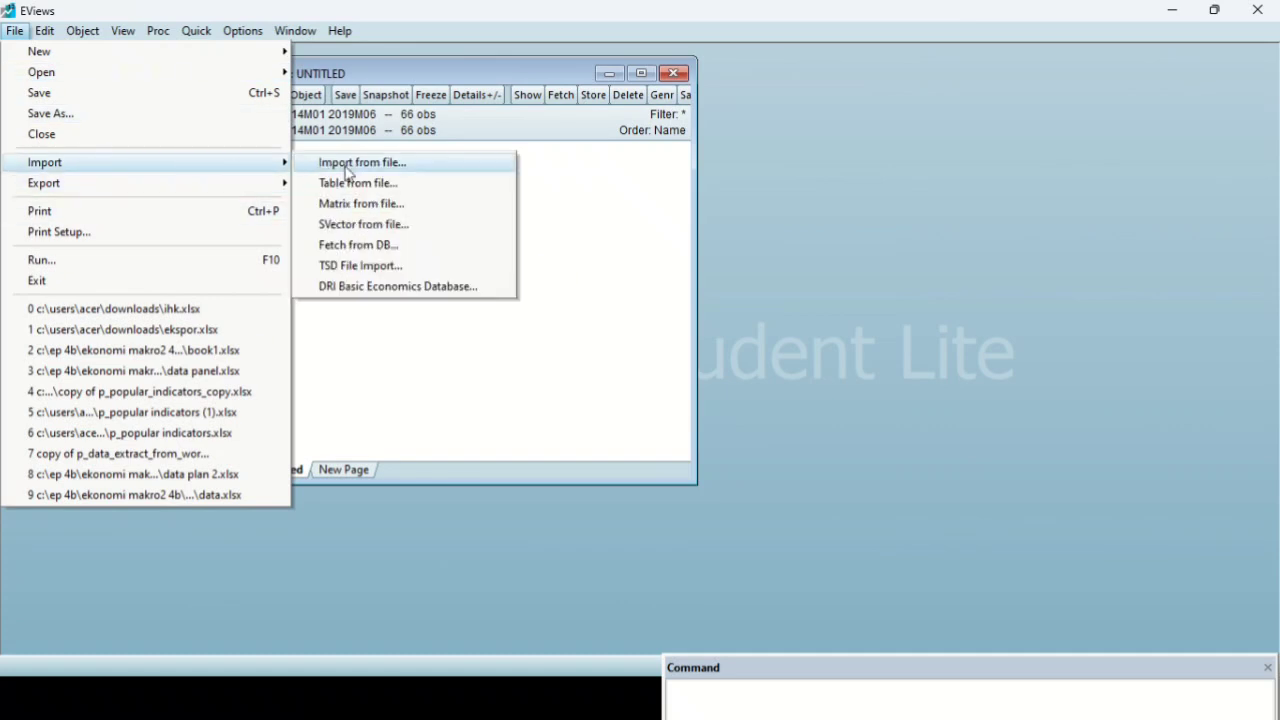
left_click(349, 166)
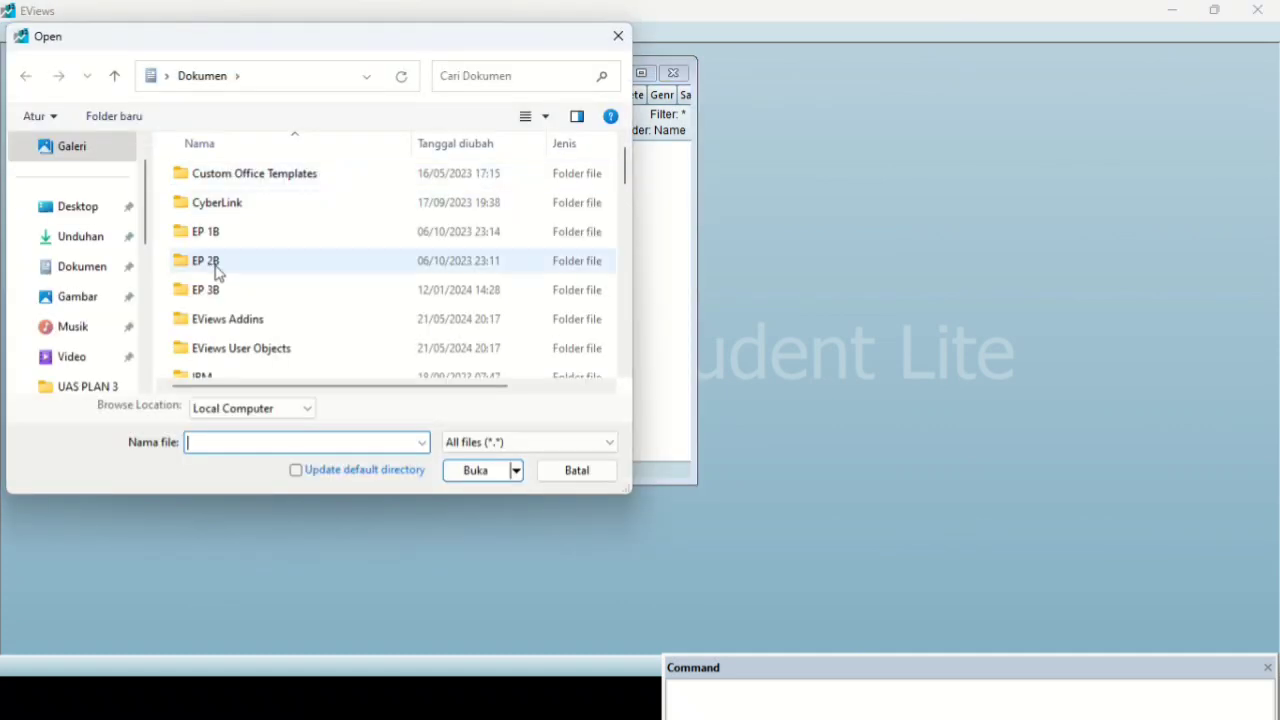
left_click(102, 242)
left_click(265, 206)
left_click(497, 475)
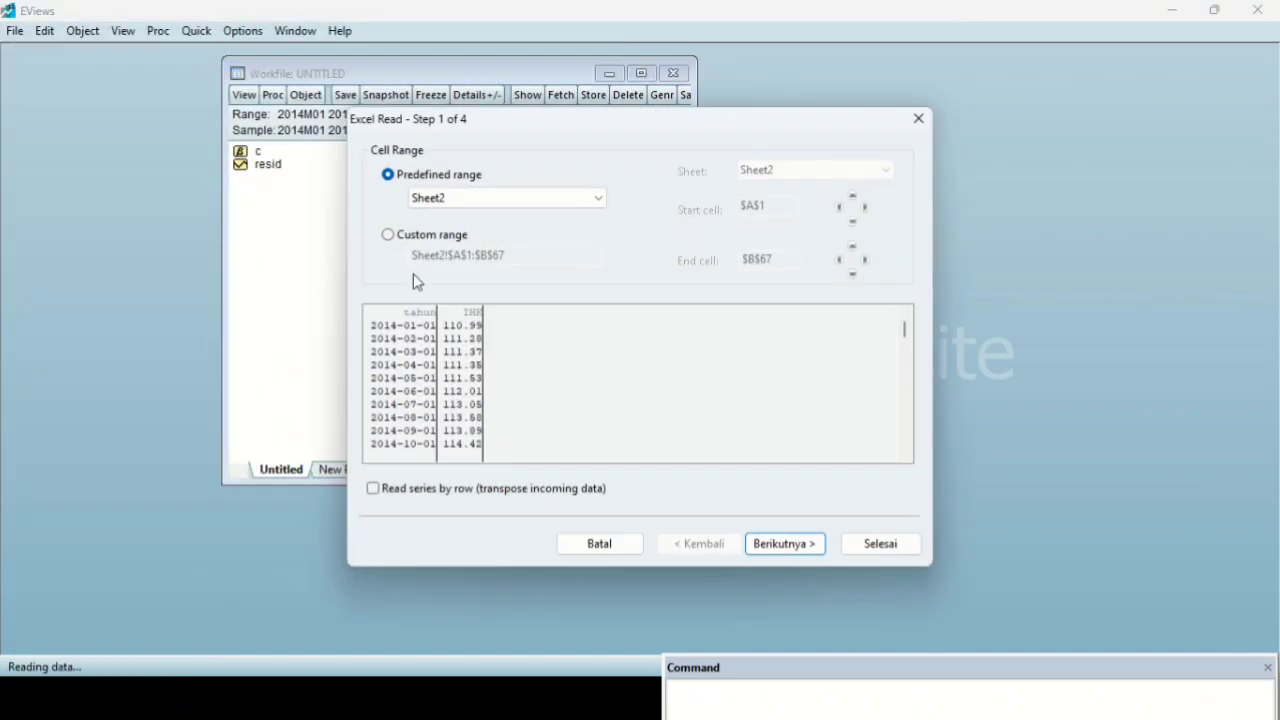
- Use a custom import range on Sheet2 from $B$1 to $B$67, keeping the default column header settings
left_click(388, 238)
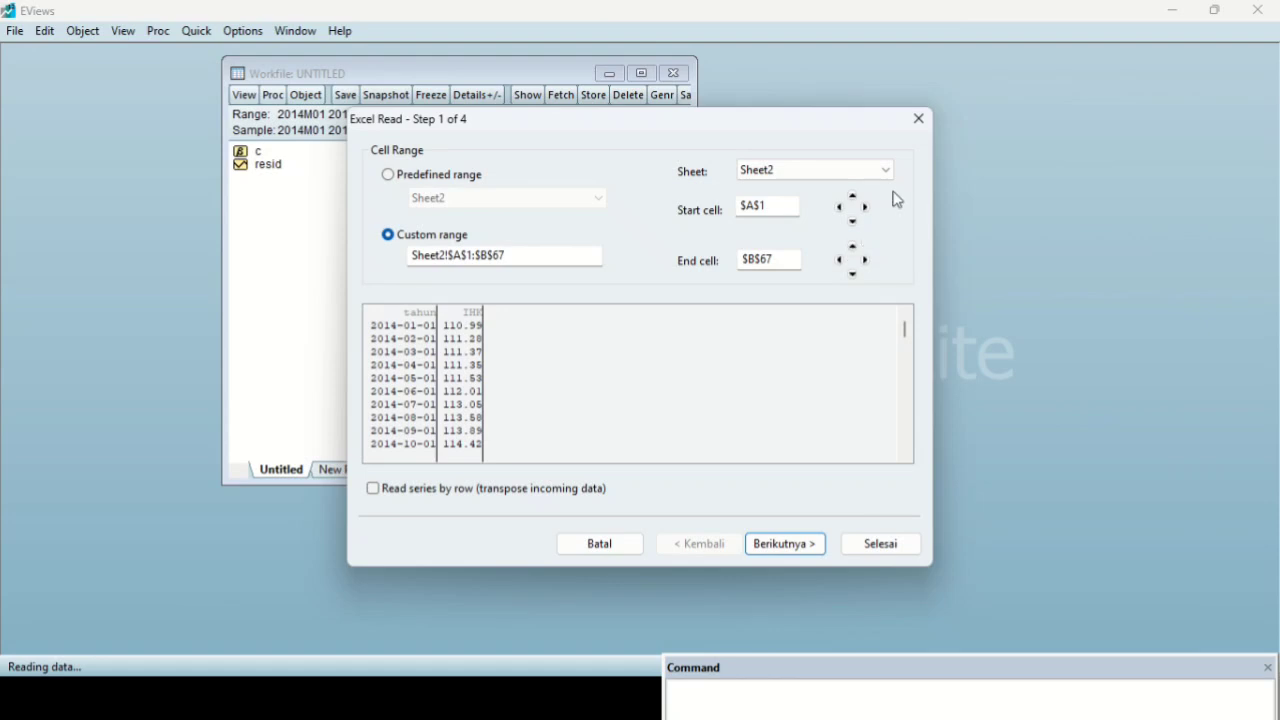
left_click(867, 208)
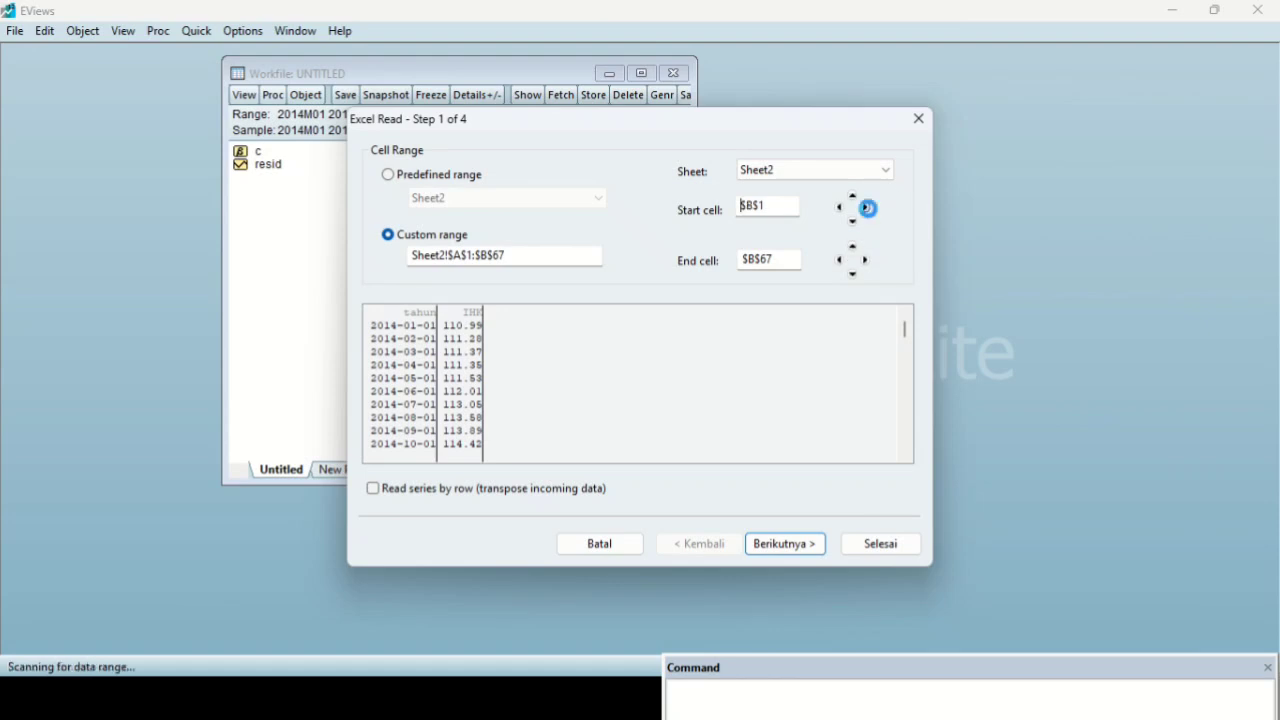
left_click(799, 551)
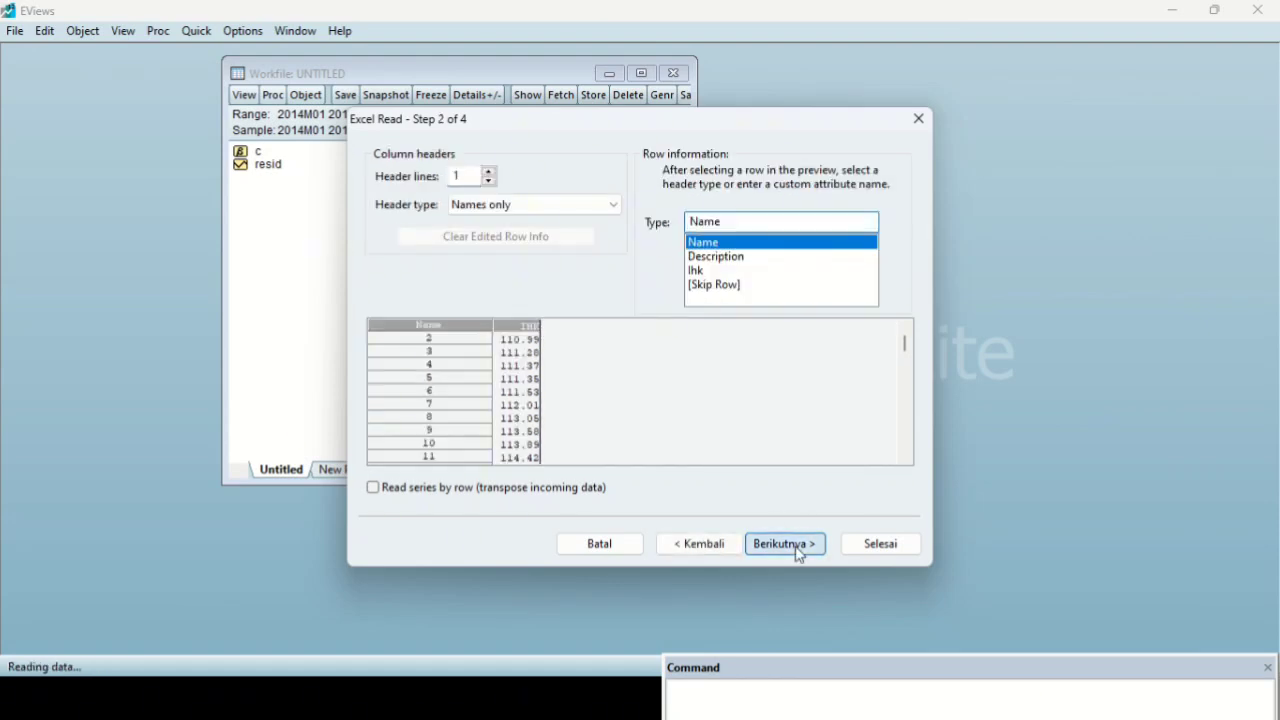
left_click(798, 548)
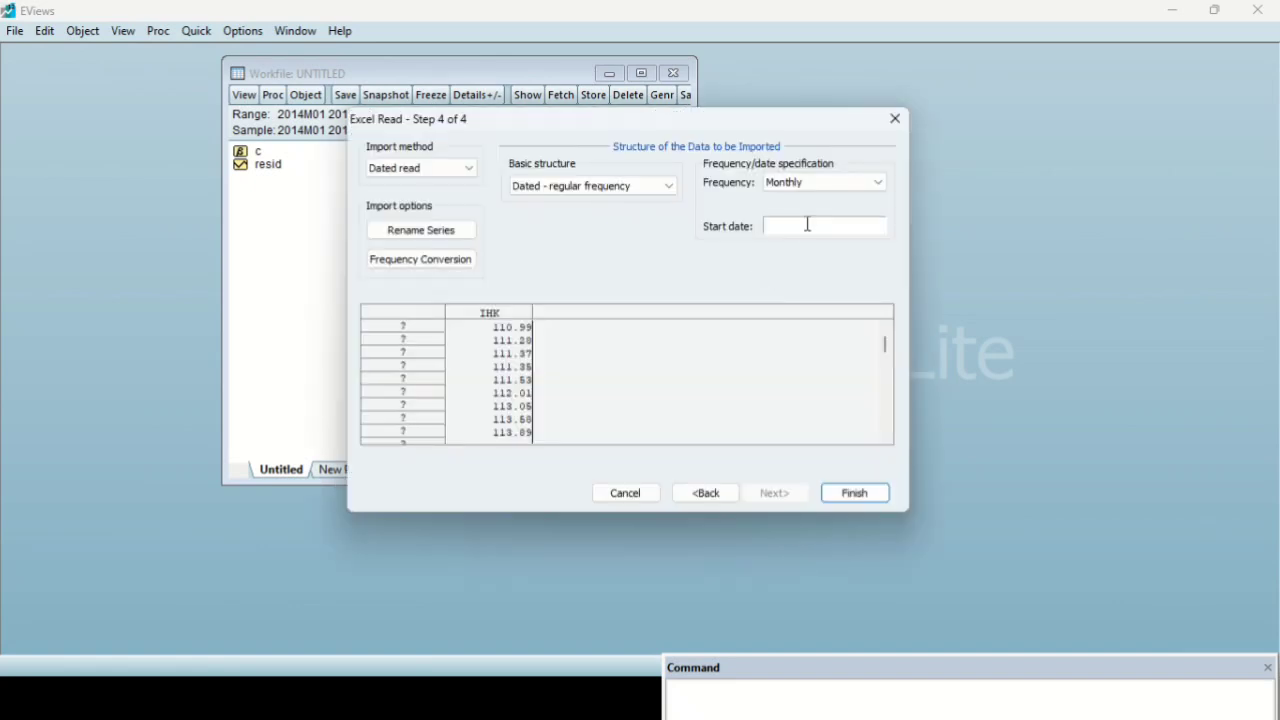
- Set the import start date to 2014, finish the import and link the series to its external source
left_click(805, 224)
type("2014")
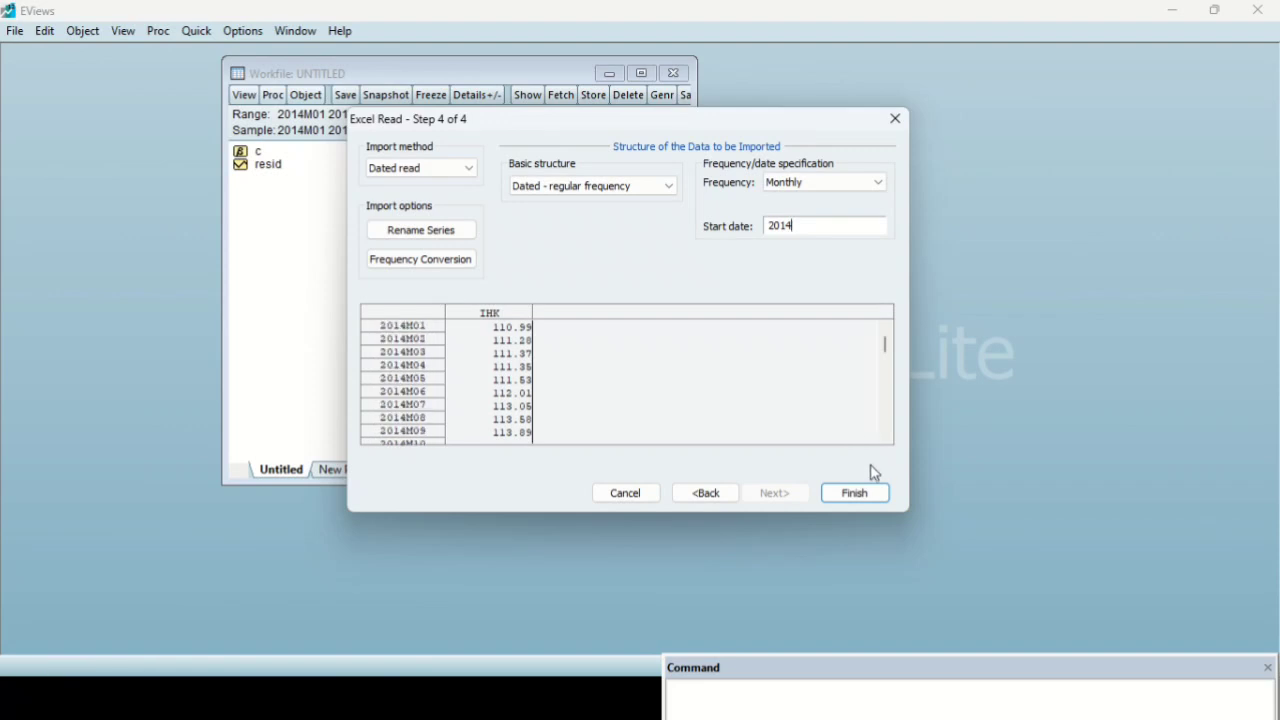
left_click(866, 493)
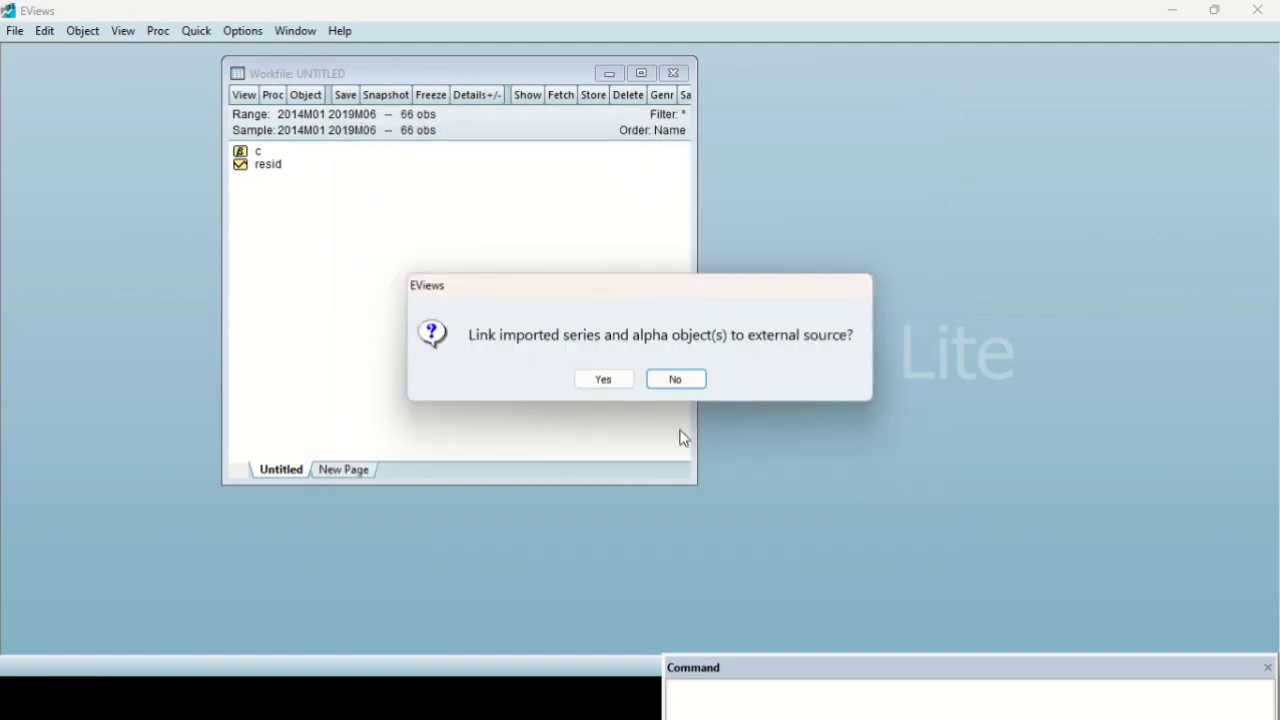
left_click(603, 380)
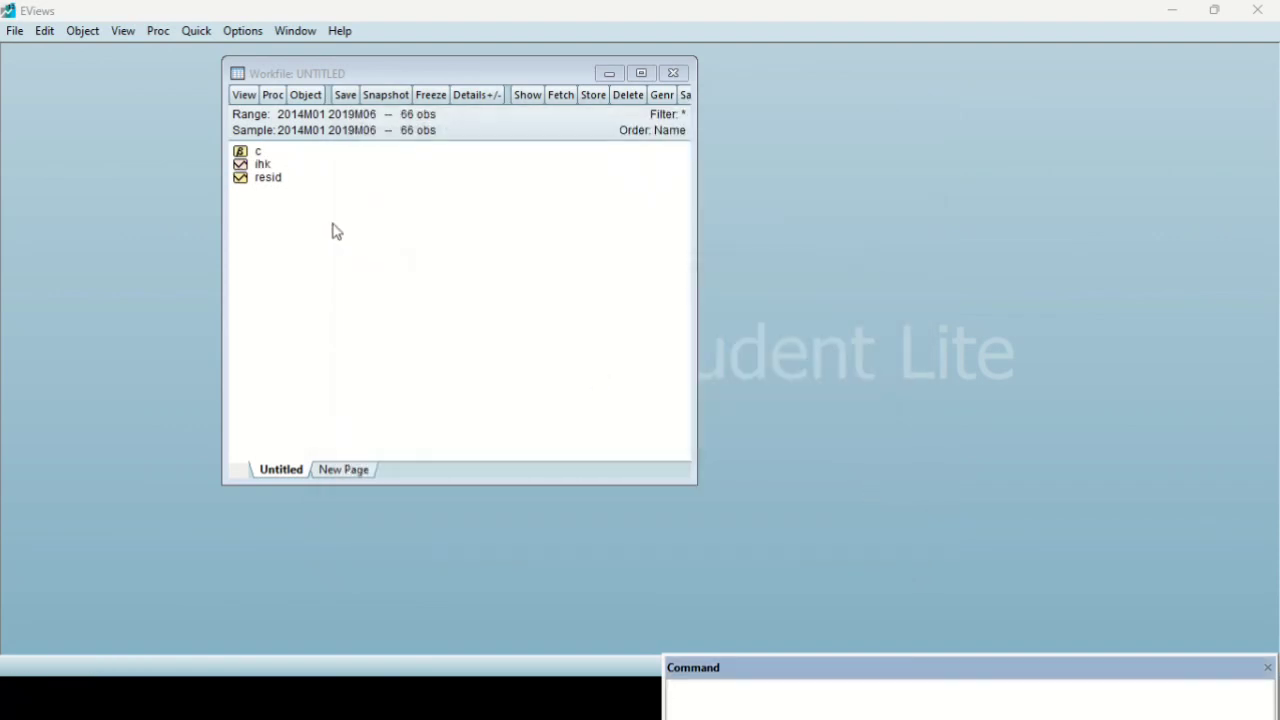
- Open the ihk series, plot its raw data as a Line & Symbol graph and move the window beside the workfile list
double_click(264, 165)
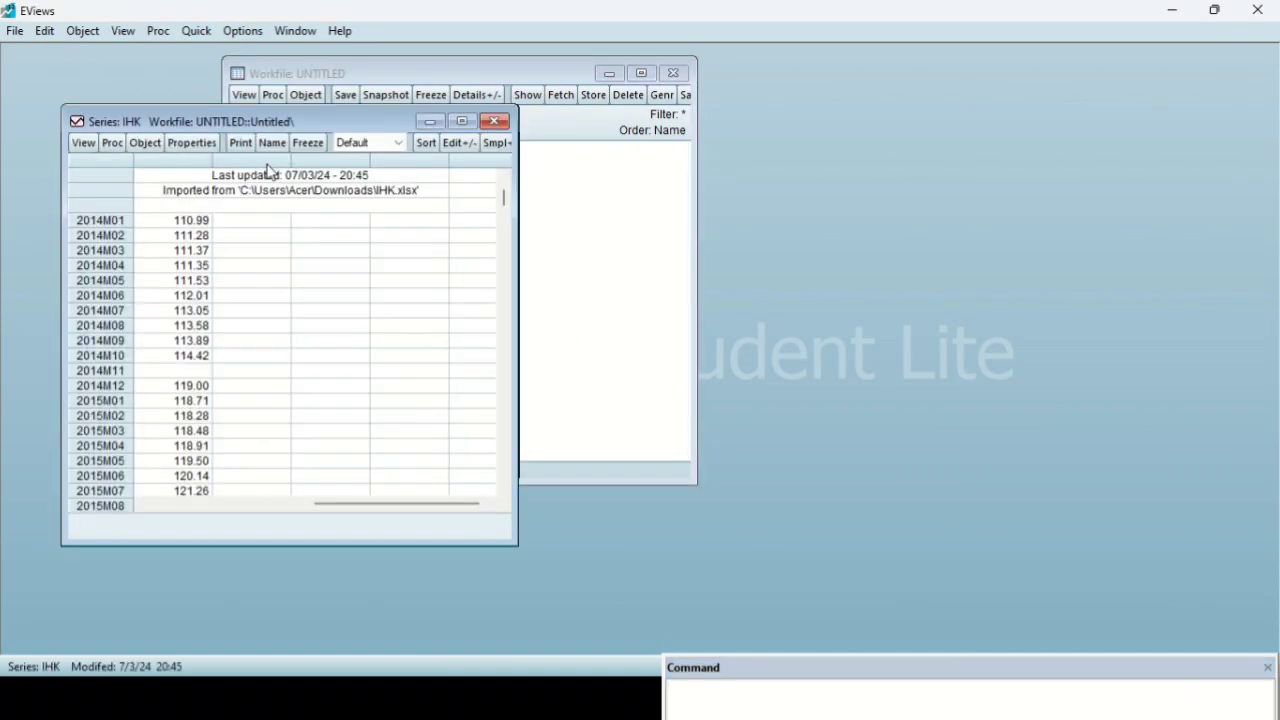
left_click(84, 143)
left_click(118, 187)
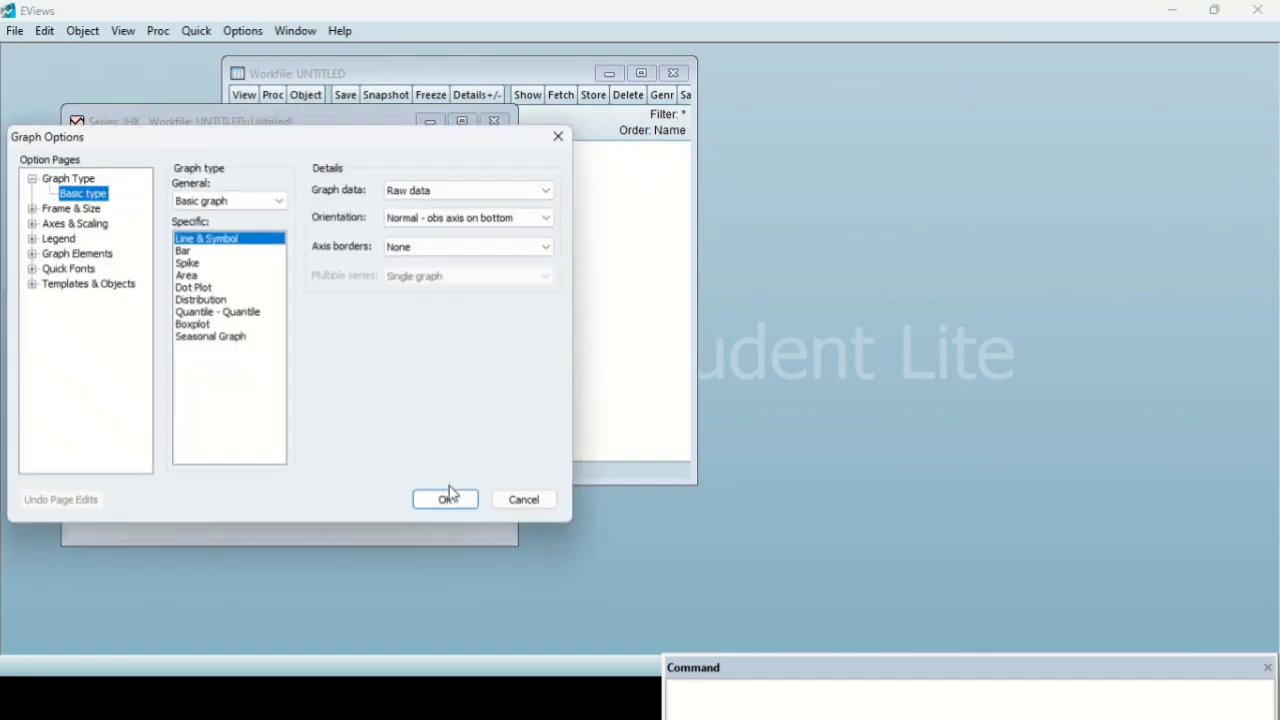
left_click(446, 500)
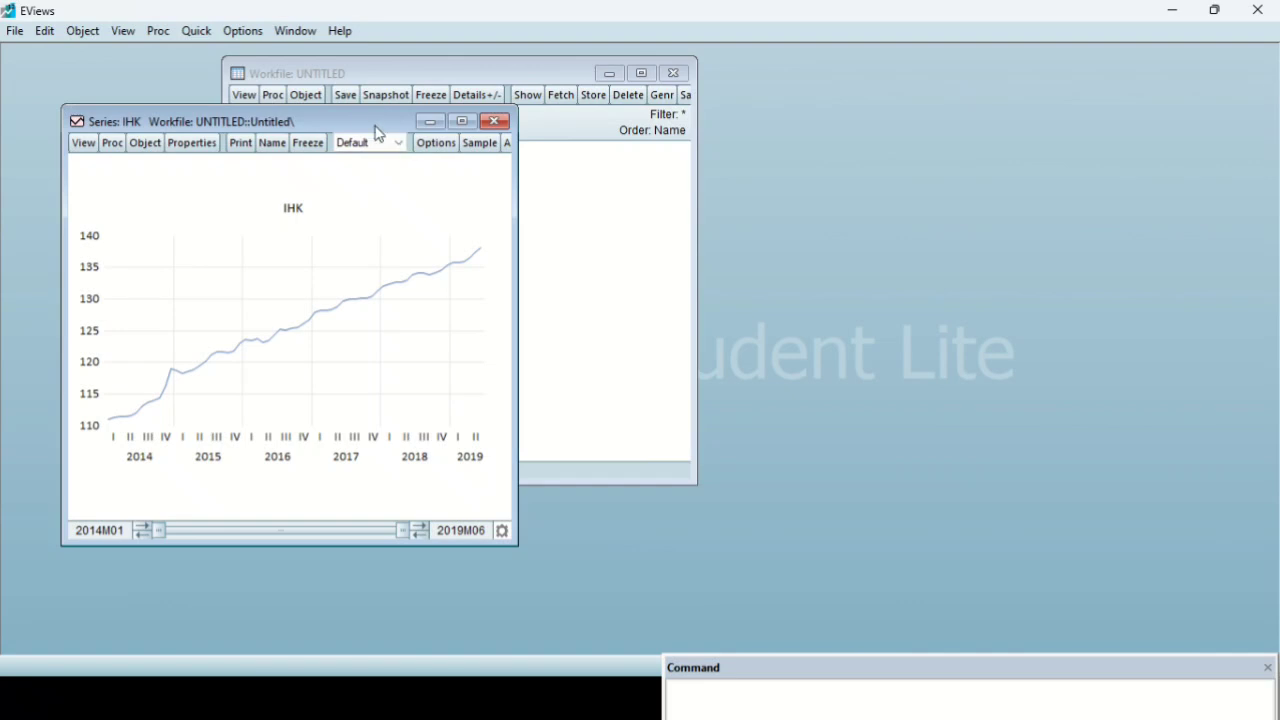
left_click_drag(366, 127, 655, 101)
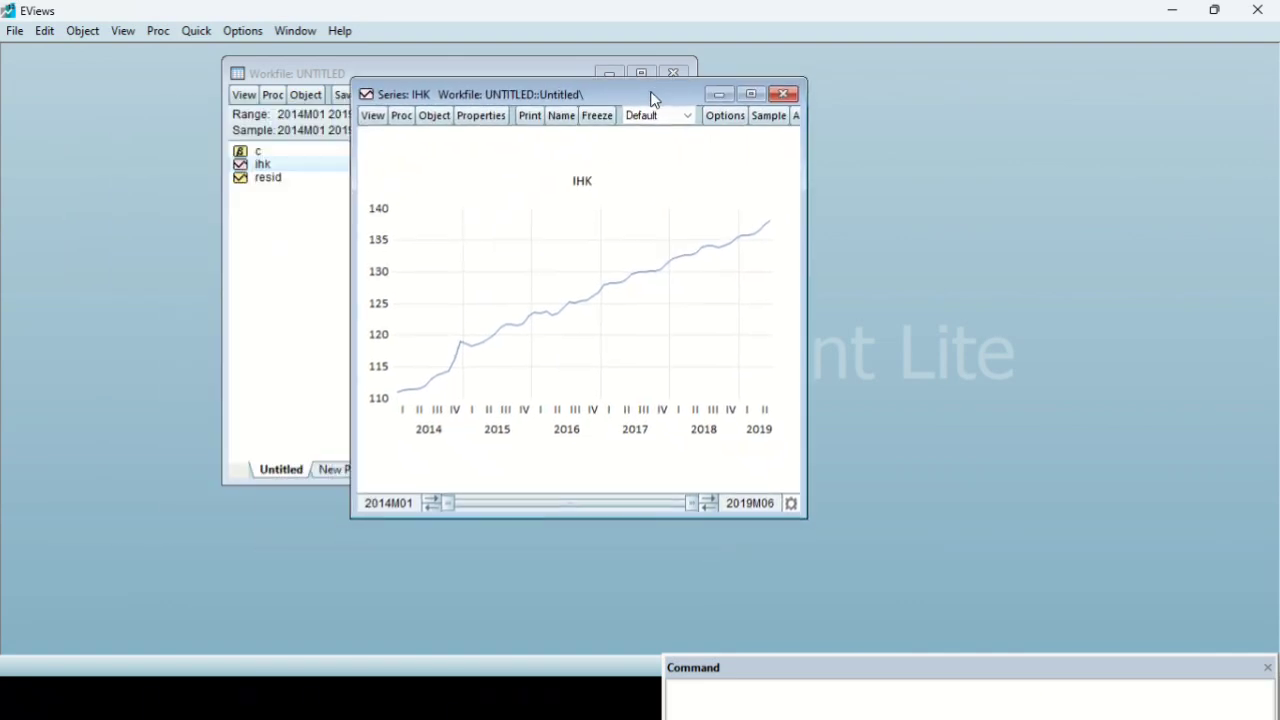
- Freeze the IHK graph with updating off and name the frozen graph grafik1
left_click(599, 117)
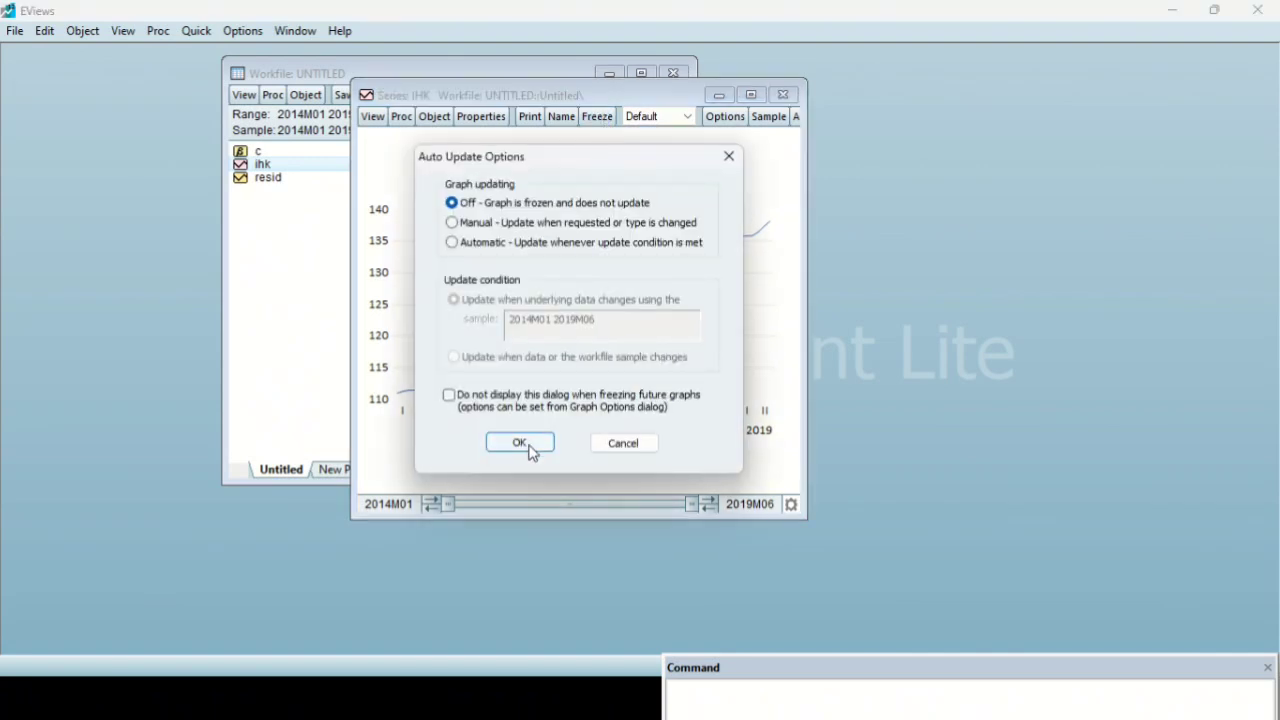
left_click(520, 443)
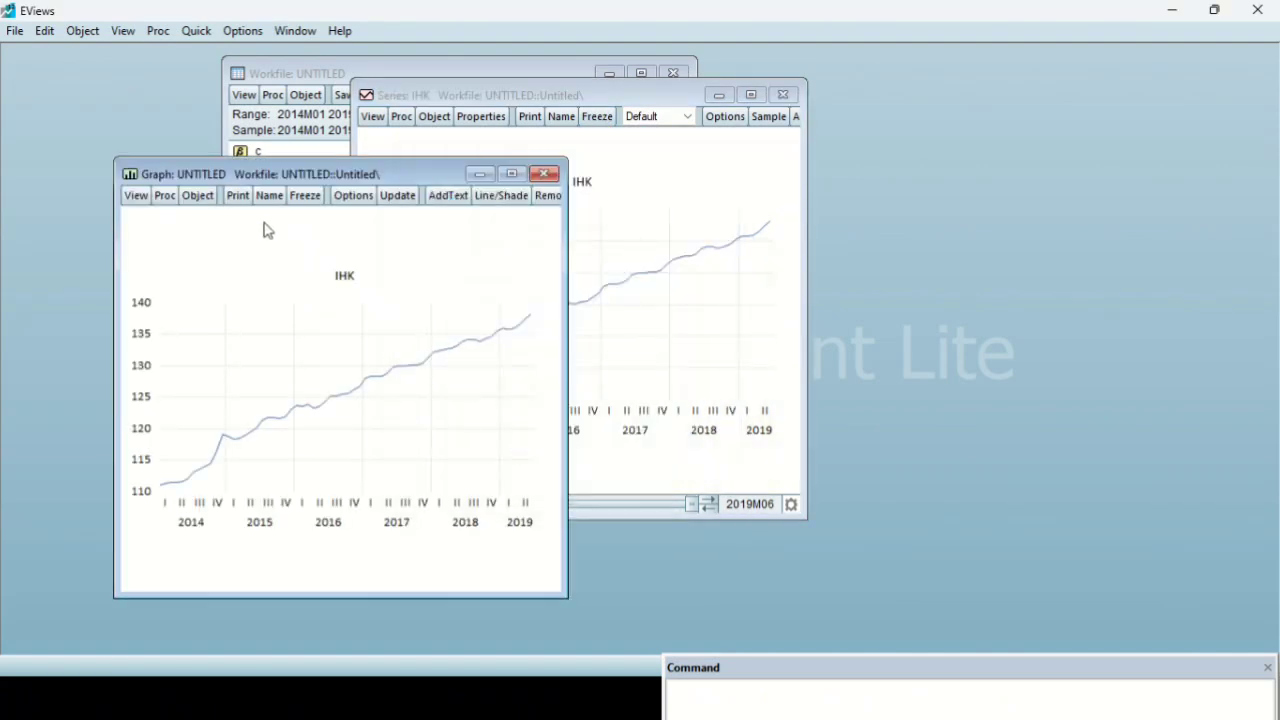
left_click(270, 196)
type("grafik1")
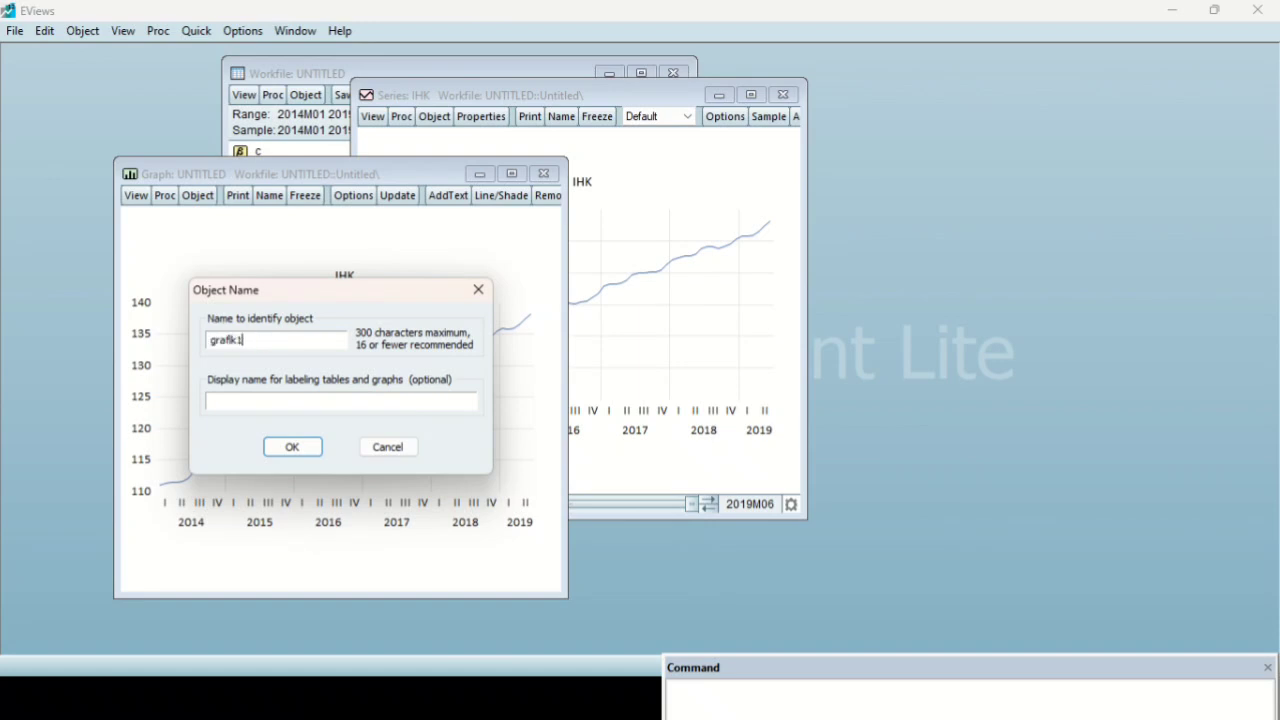
left_click(290, 449)
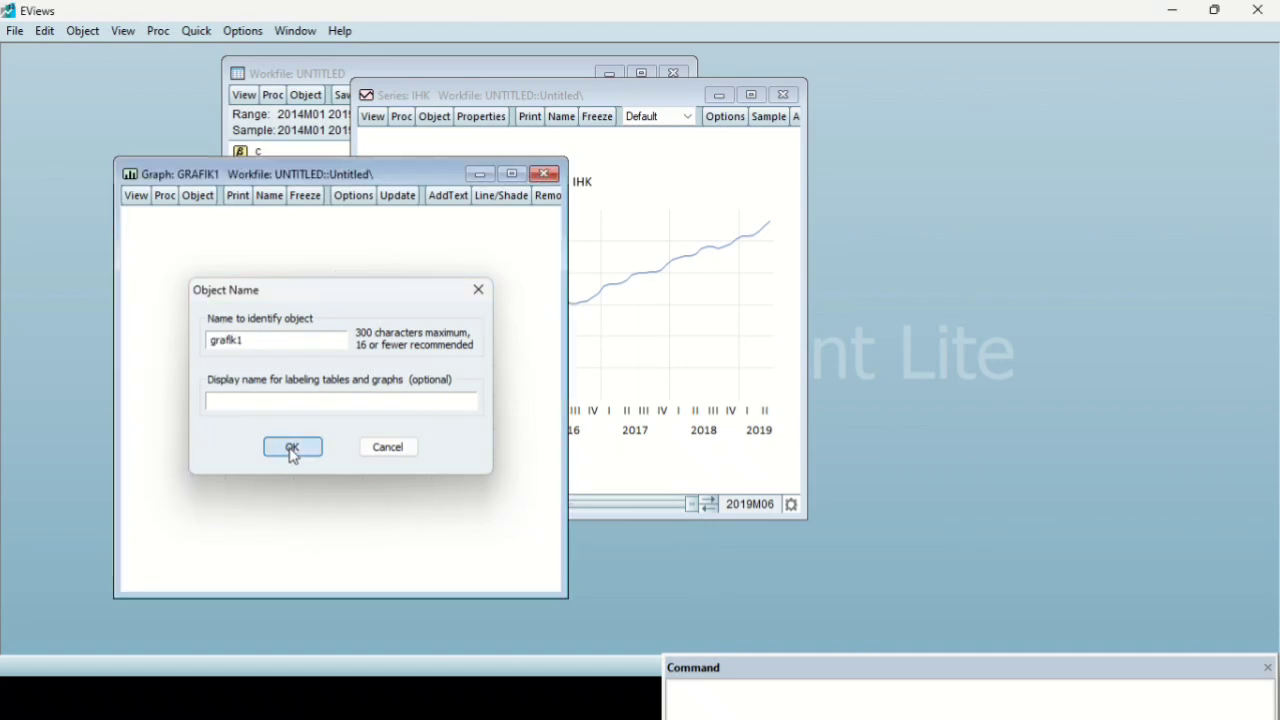
- Switch to the ARMA ARIMA presentation, view the Hasil dan Pembahasan slide with the IHK graph, and return to EViews
key("super+Tab")
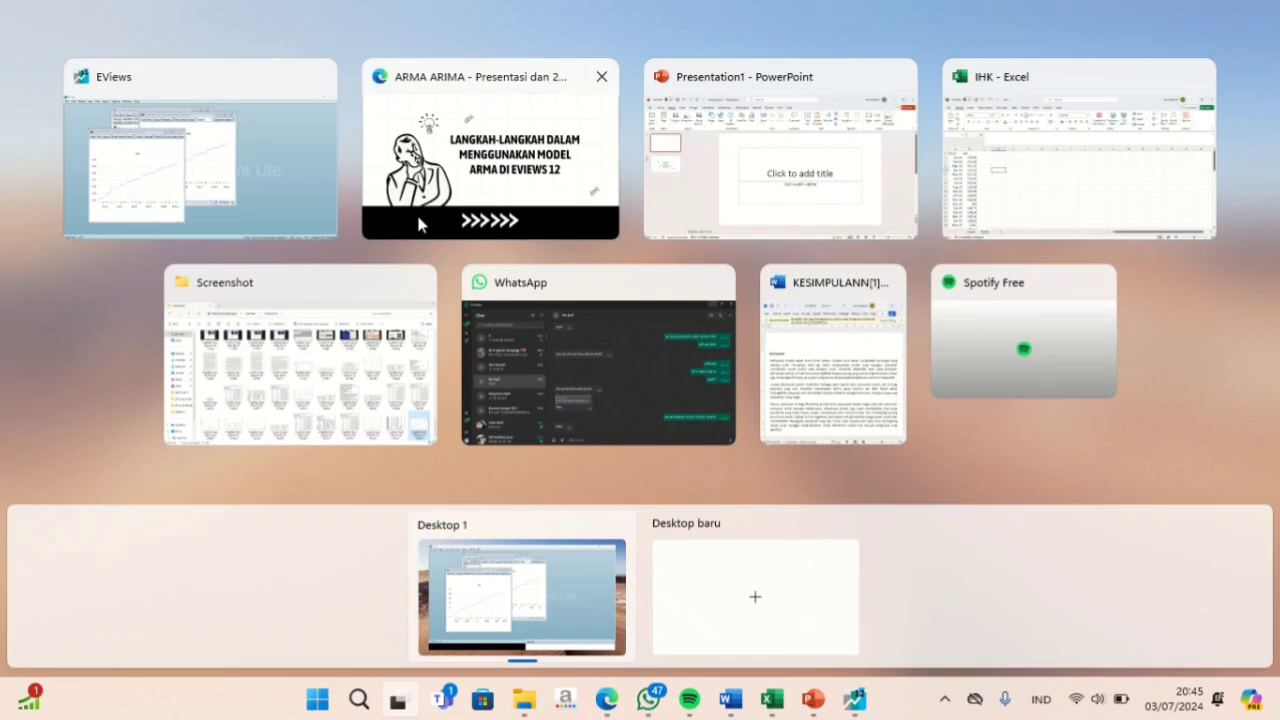
left_click(476, 192)
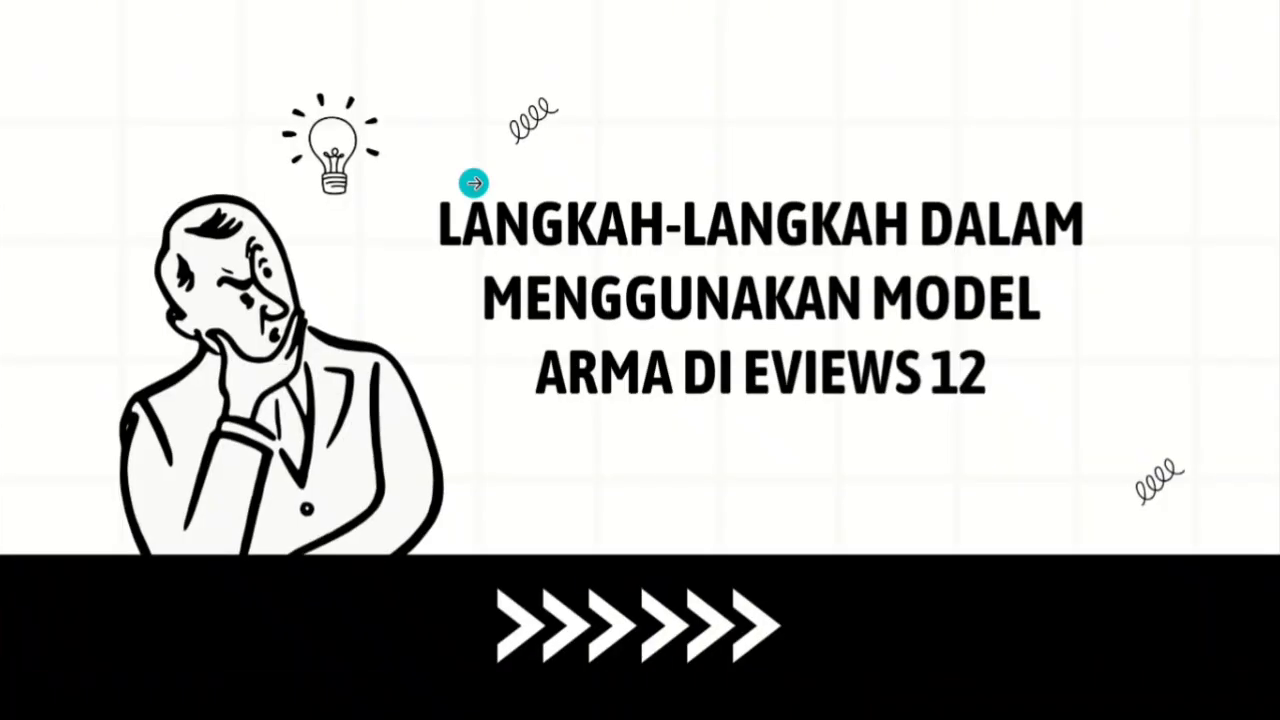
left_click(474, 183)
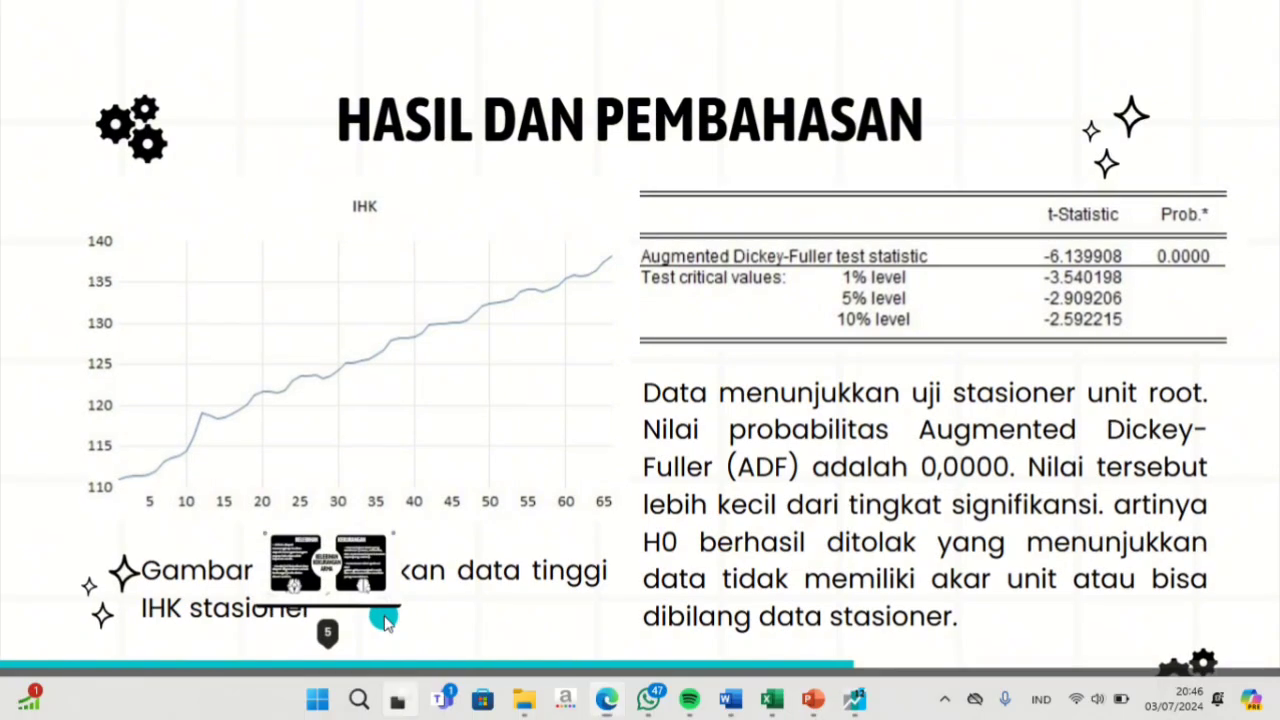
key("super+Tab")
left_click(466, 176)
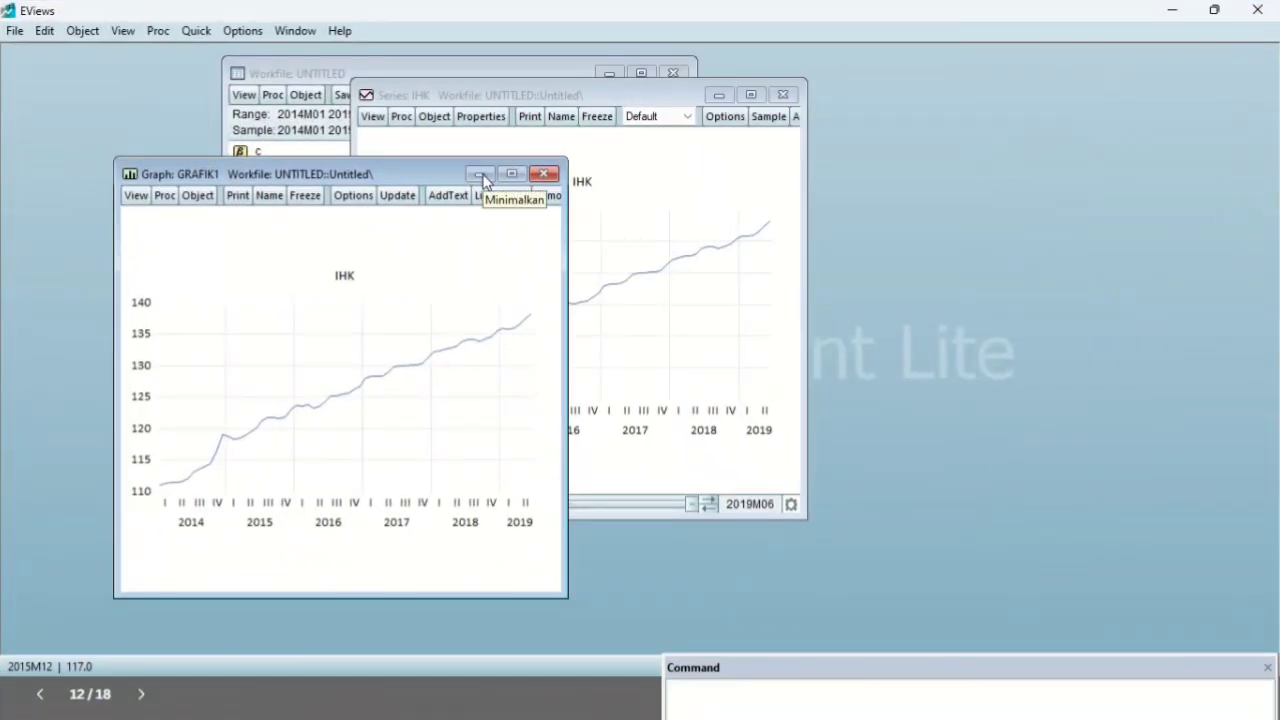
- Minimize the grafik1 window and run a standard Augmented Dickey-Fuller unit root test on IHK in level with intercept
left_click(480, 176)
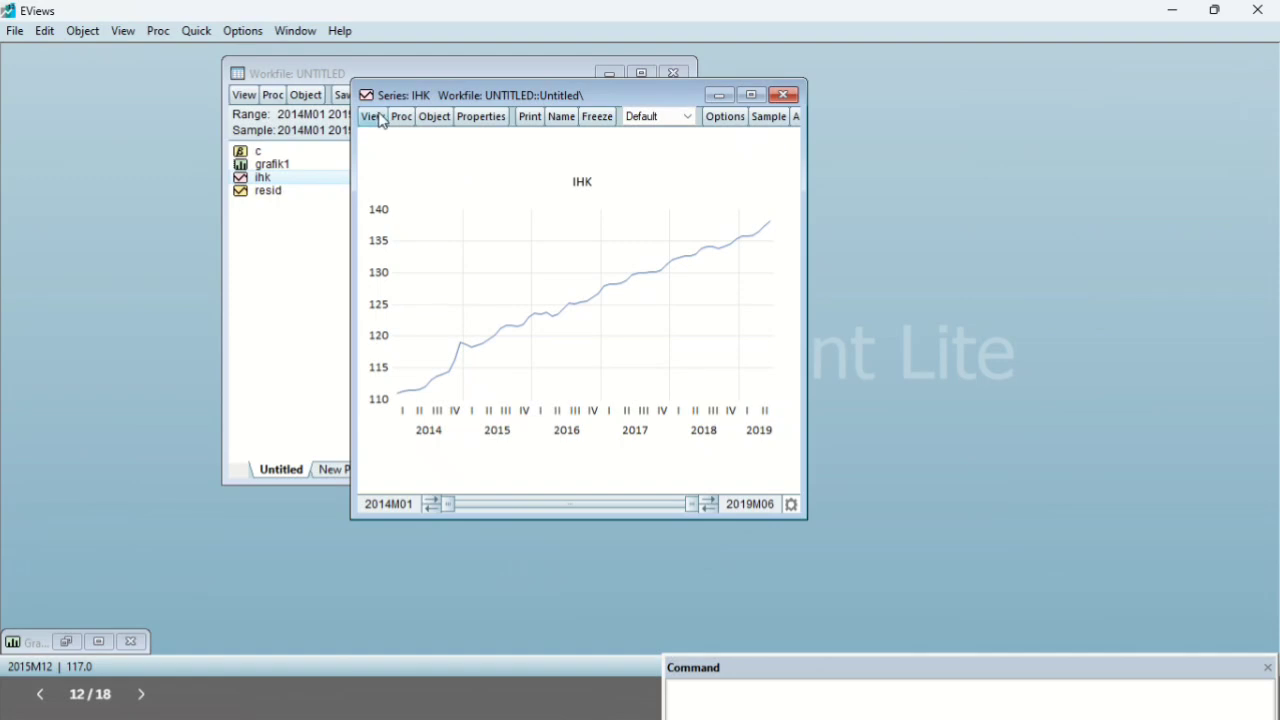
left_click(372, 117)
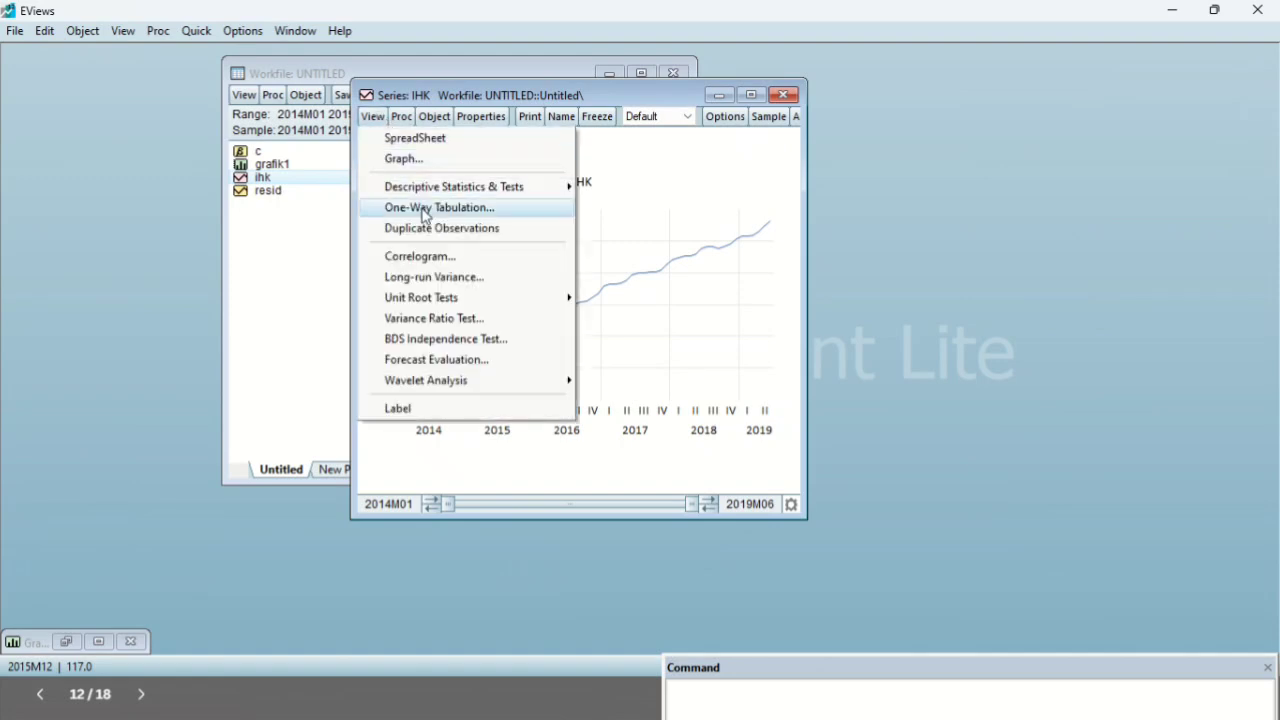
mouse_move(434, 304)
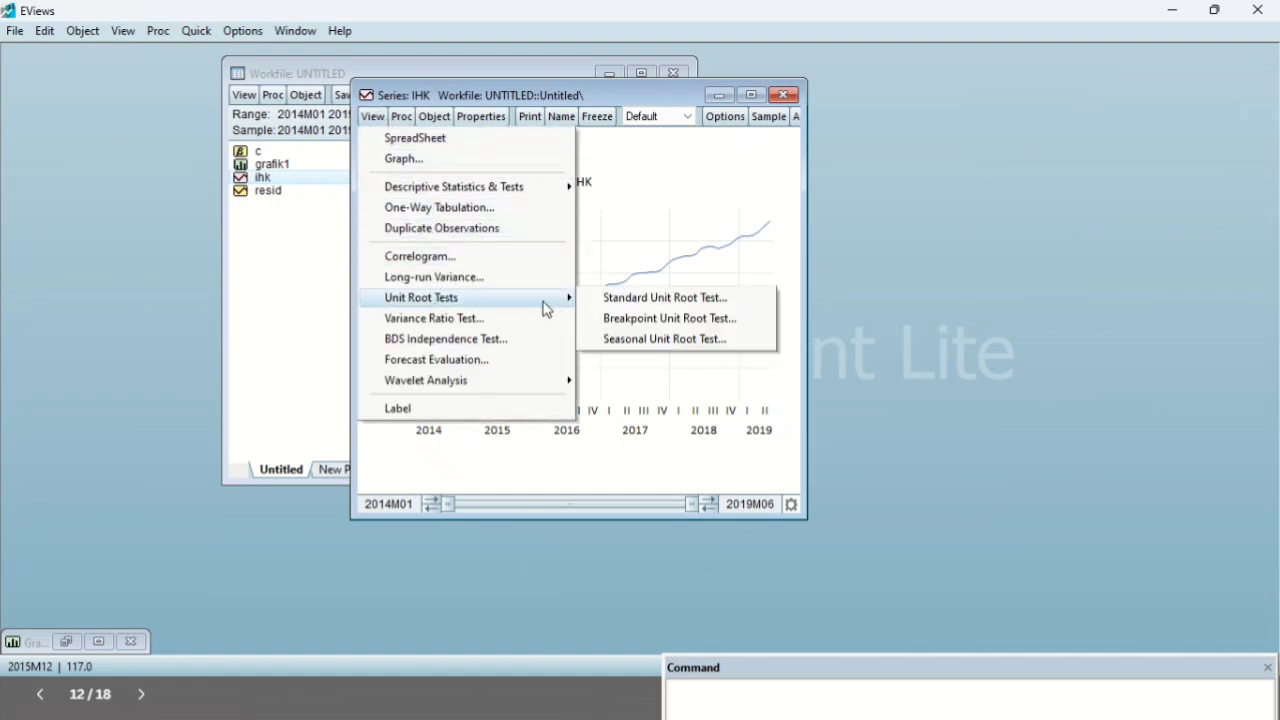
left_click(614, 304)
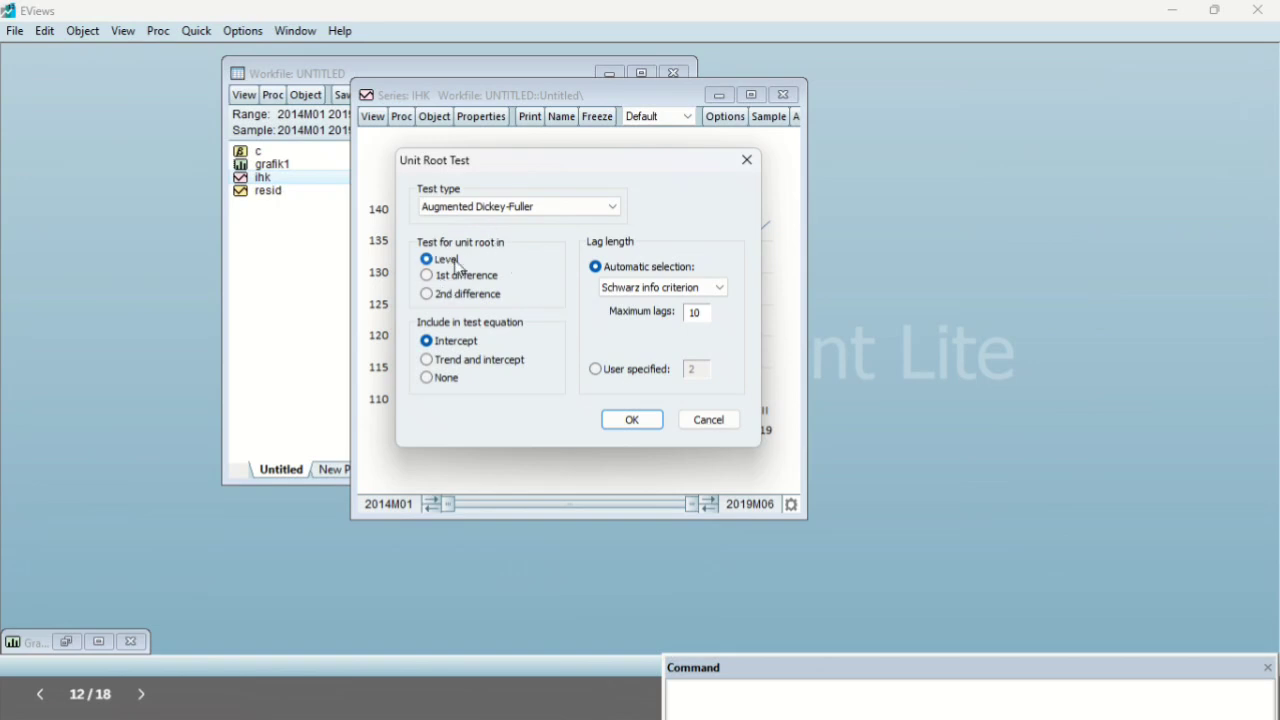
left_click(640, 425)
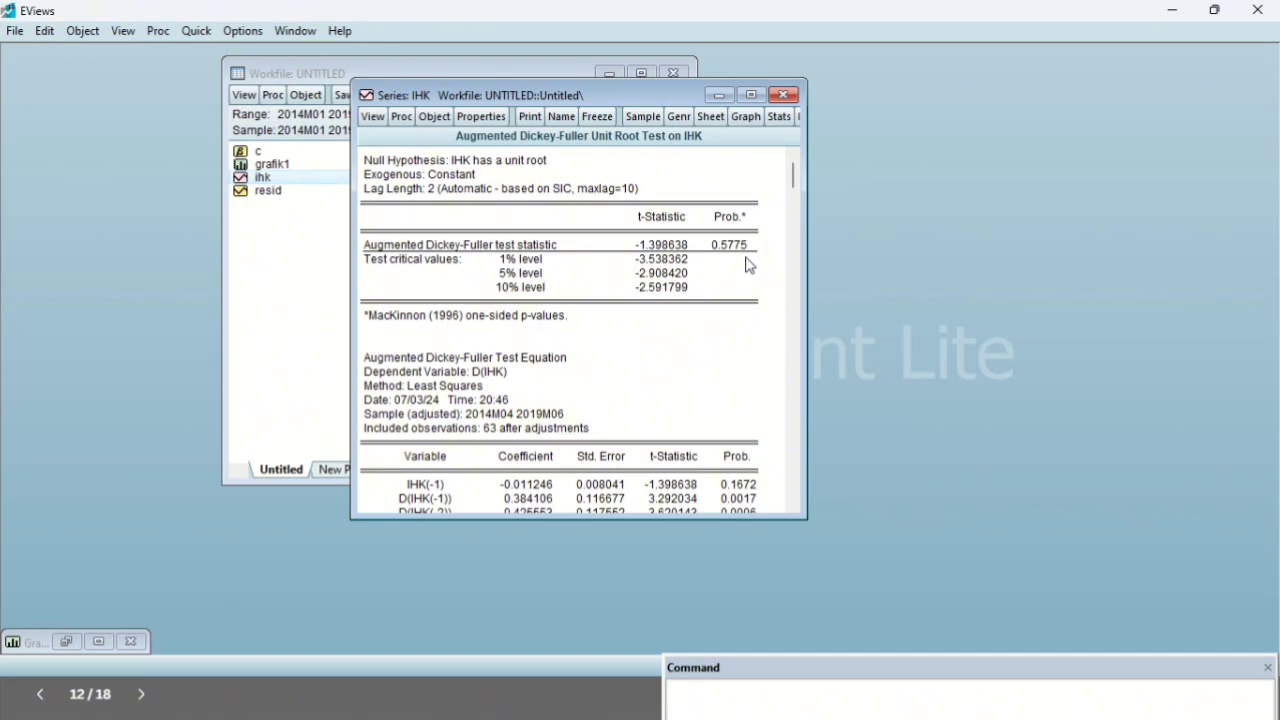
- Run the Augmented Dickey-Fuller unit root test on IHK in 1st difference with intercept
left_click(373, 117)
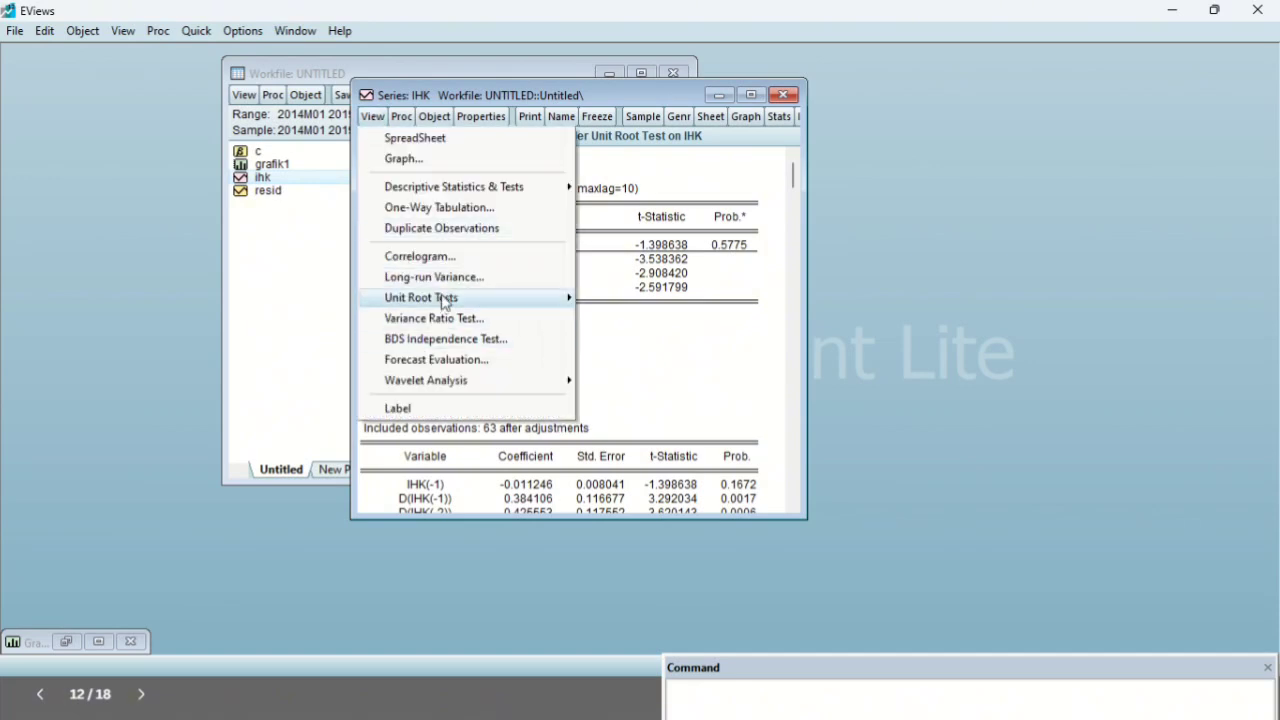
mouse_move(446, 303)
left_click(631, 311)
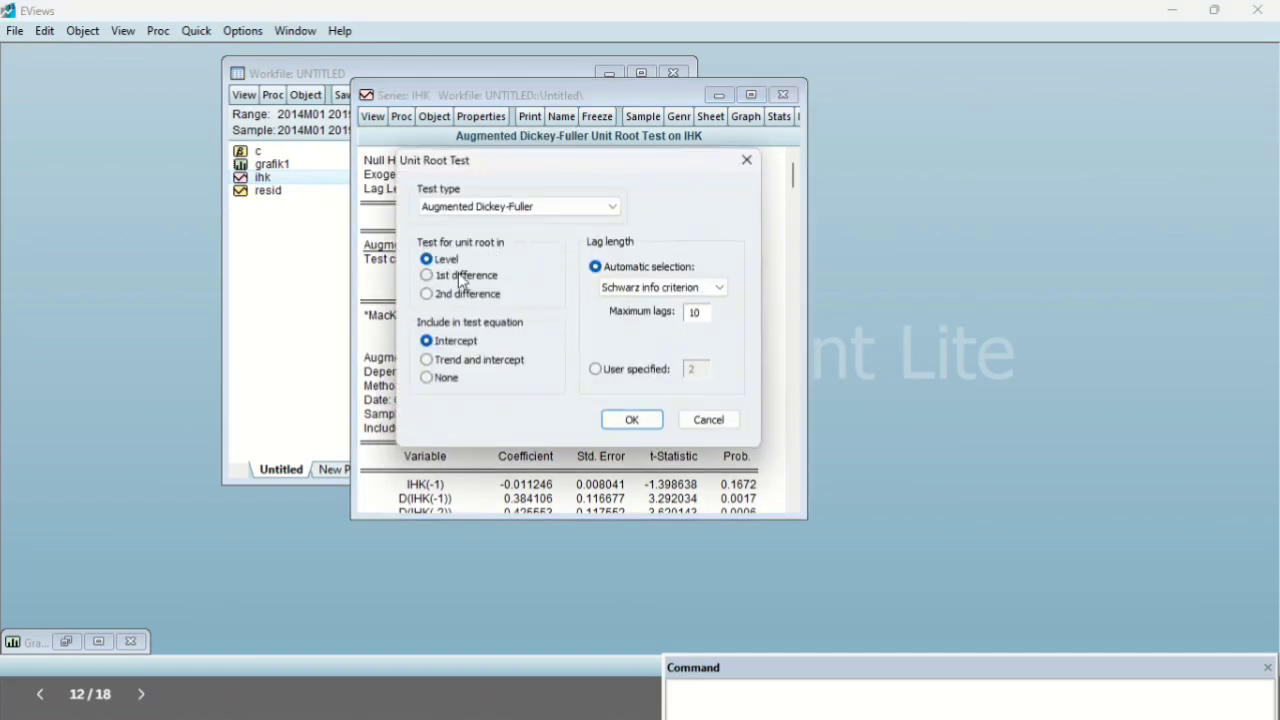
left_click(427, 275)
left_click(632, 419)
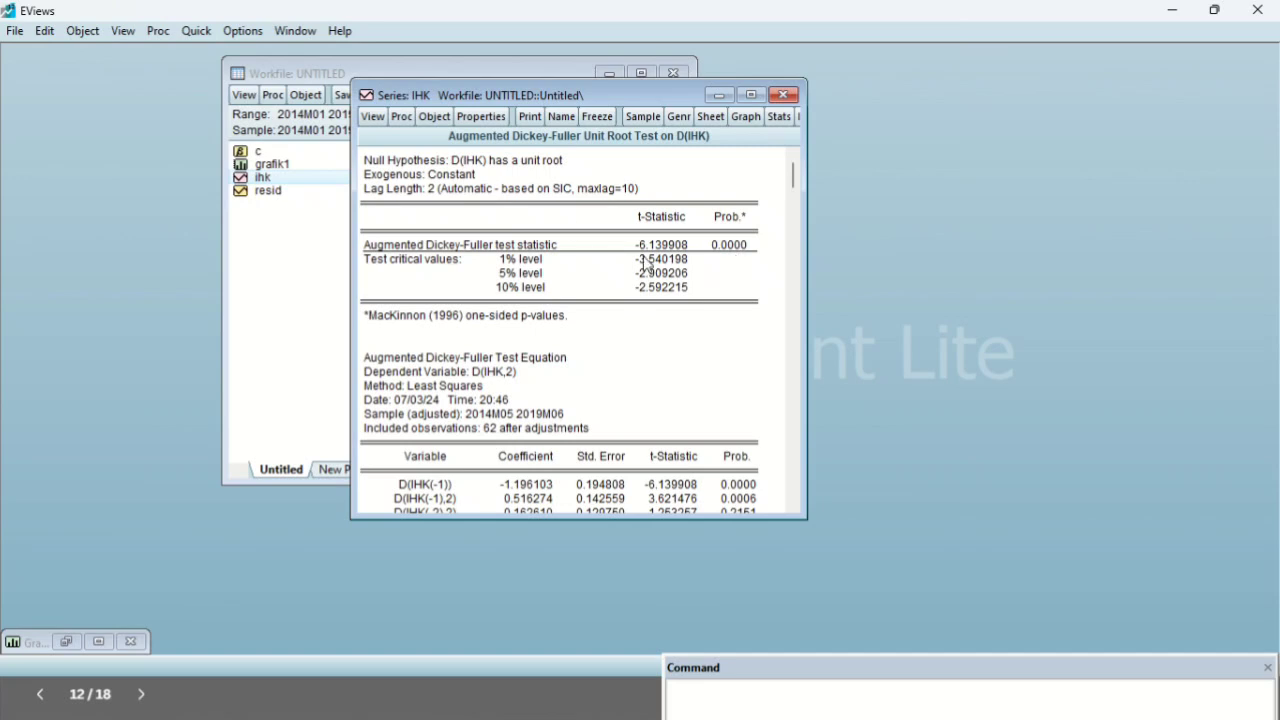
- Freeze the first-difference unit root test output of IHK as a table named fd and minimize it
left_click(598, 117)
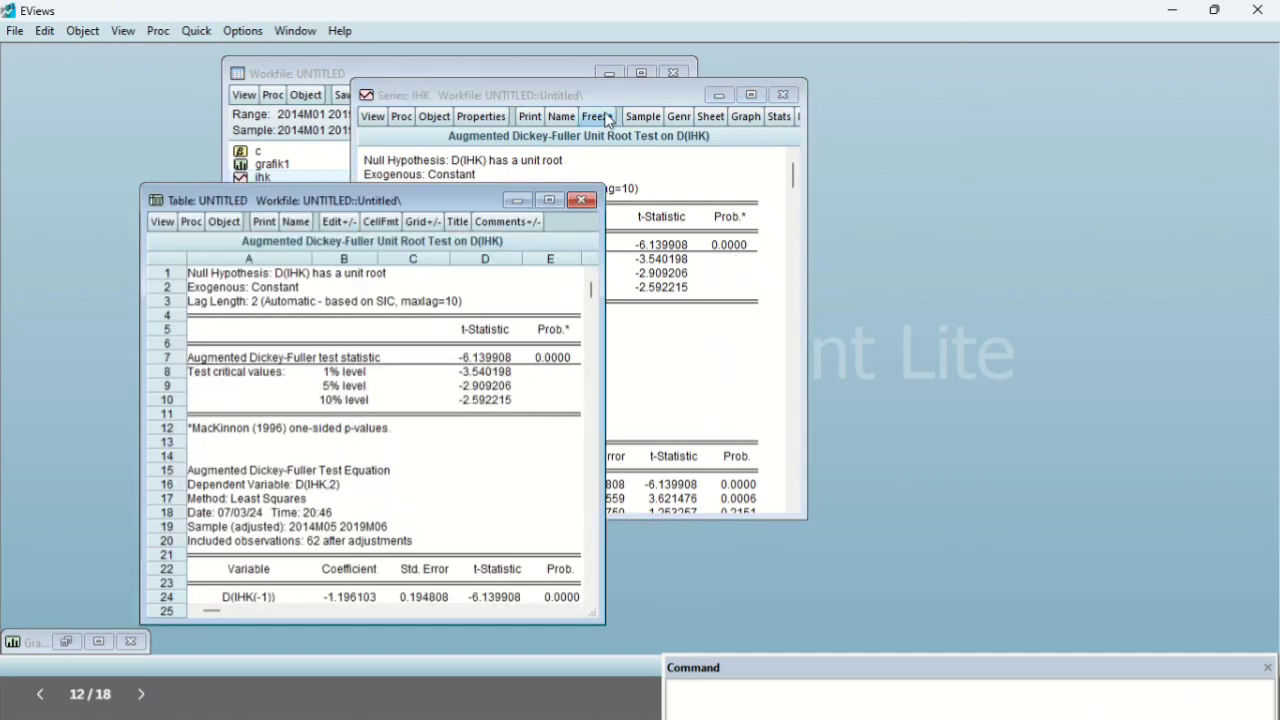
left_click(297, 222)
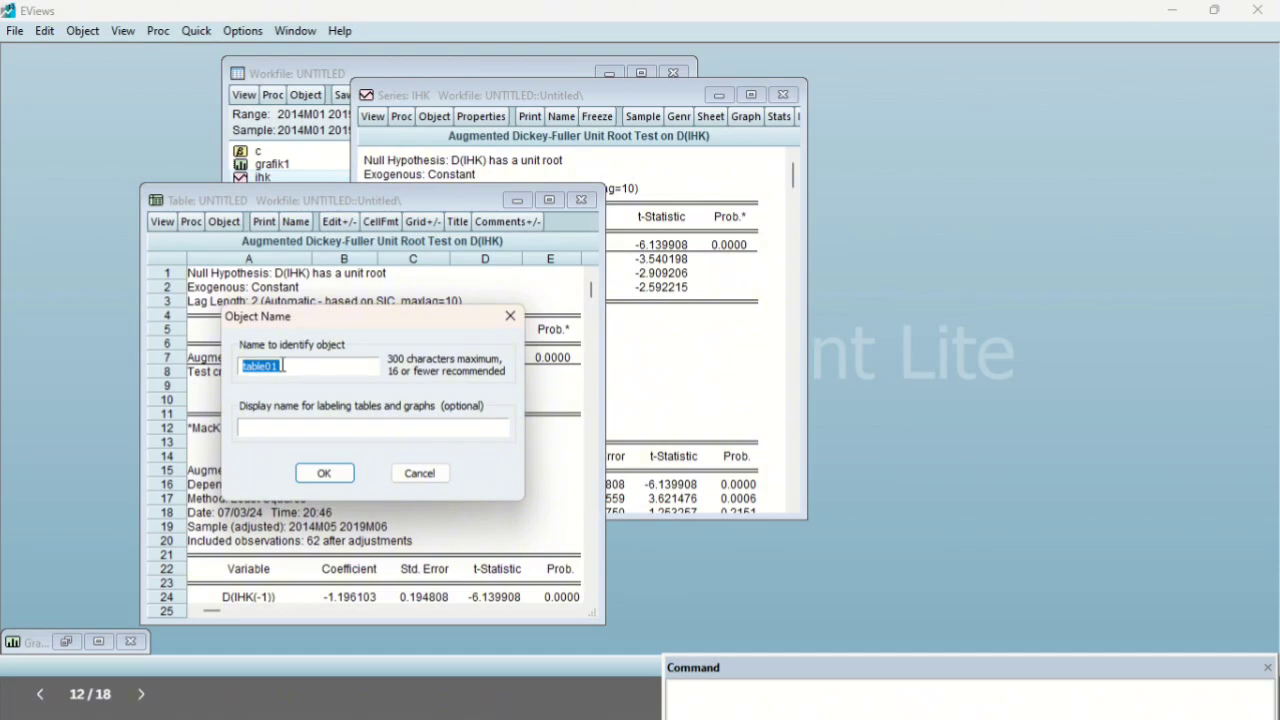
type("fd")
left_click(323, 472)
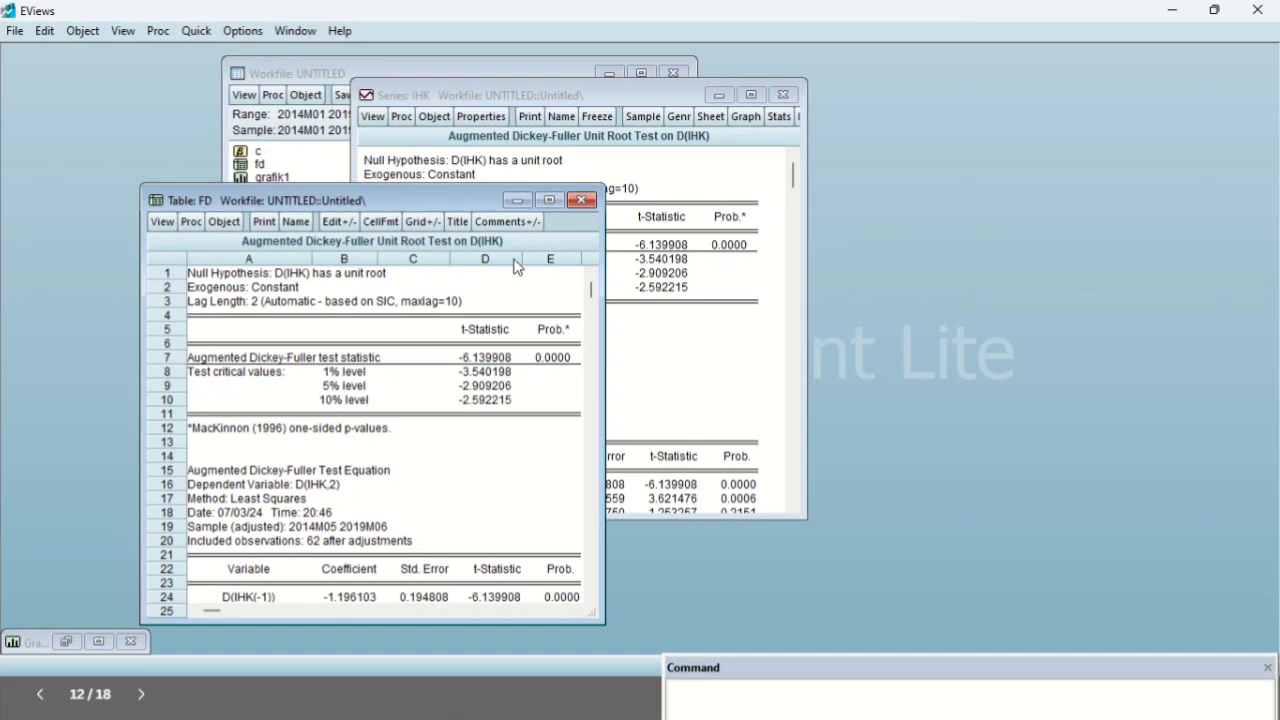
left_click(521, 200)
- Switch to the ARMA ARIMA presentation, view the unit root test slide and the following correlogram slide, and return to EViews
key("super+Tab")
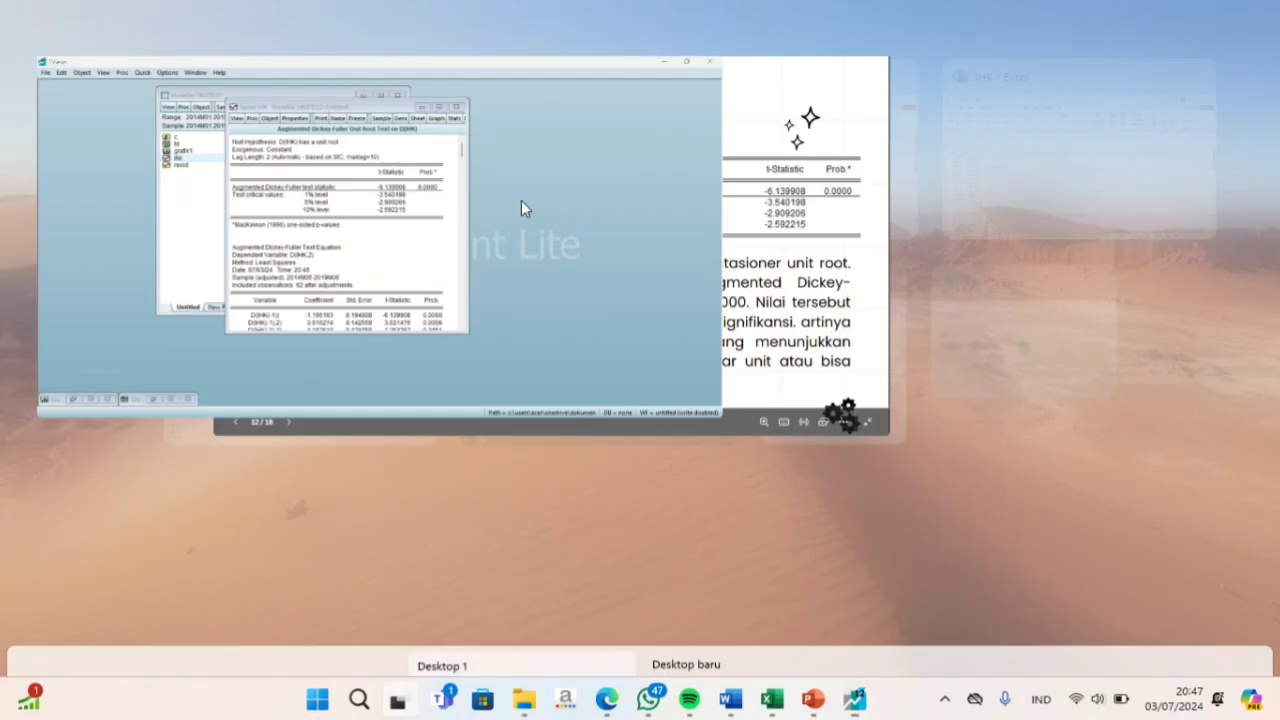
left_click(494, 189)
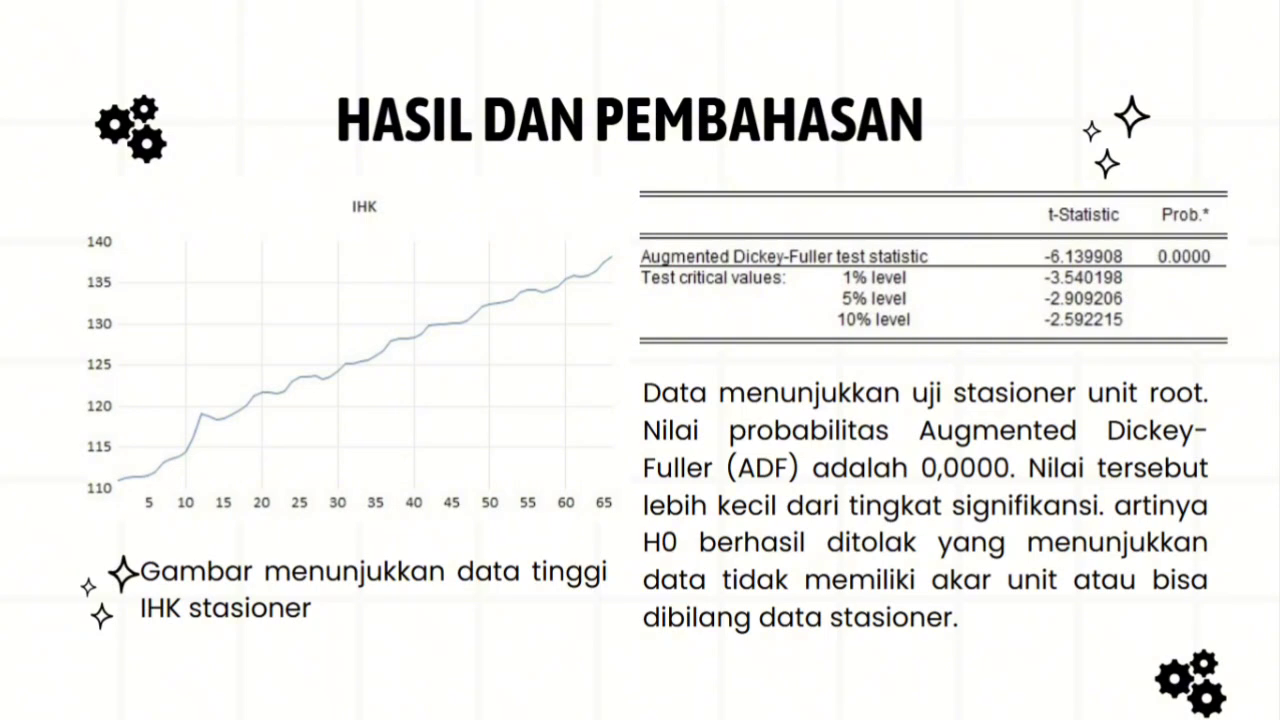
key("Right")
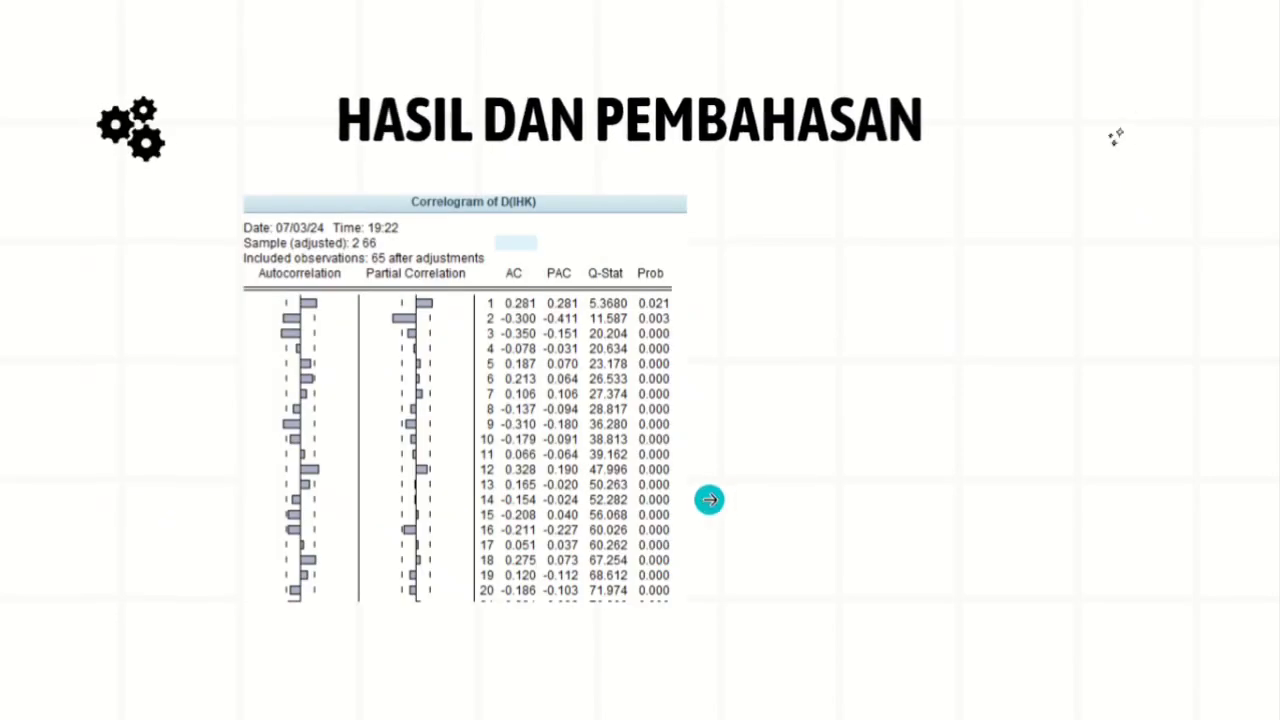
key("super+Tab")
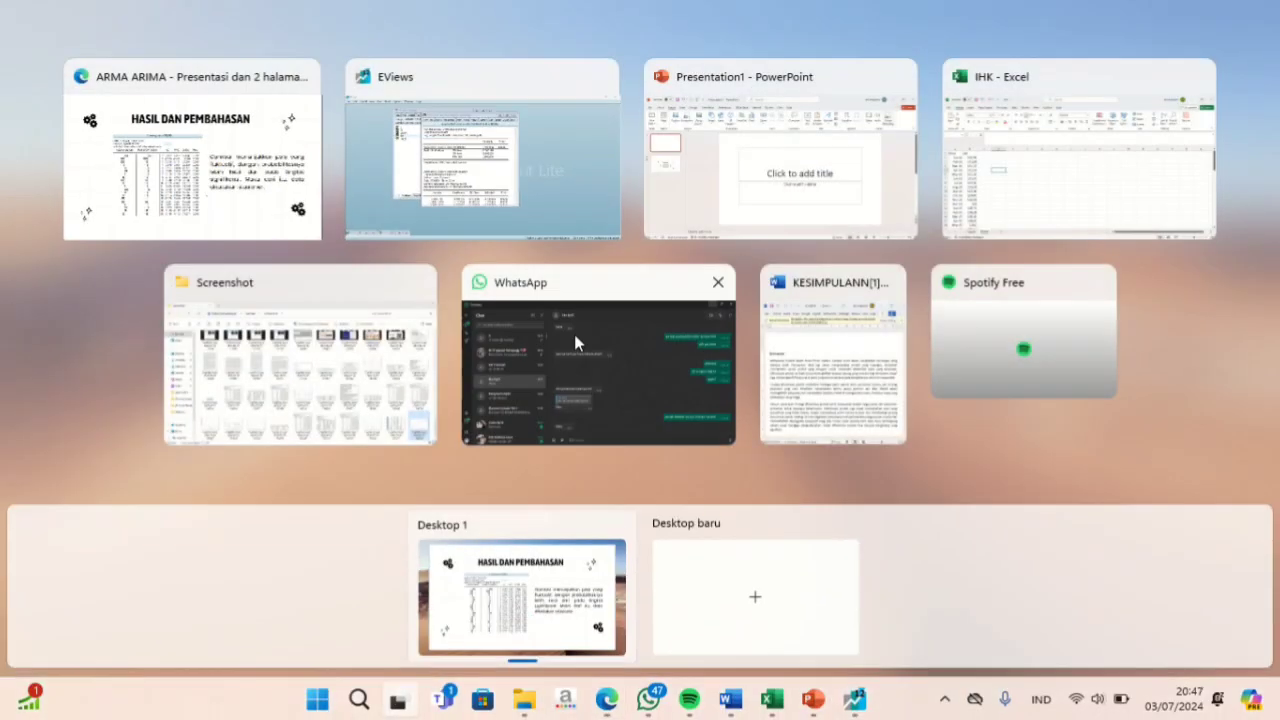
left_click(515, 156)
- Display the correlogram of IHK in 1st difference with 28 lags
left_click(374, 118)
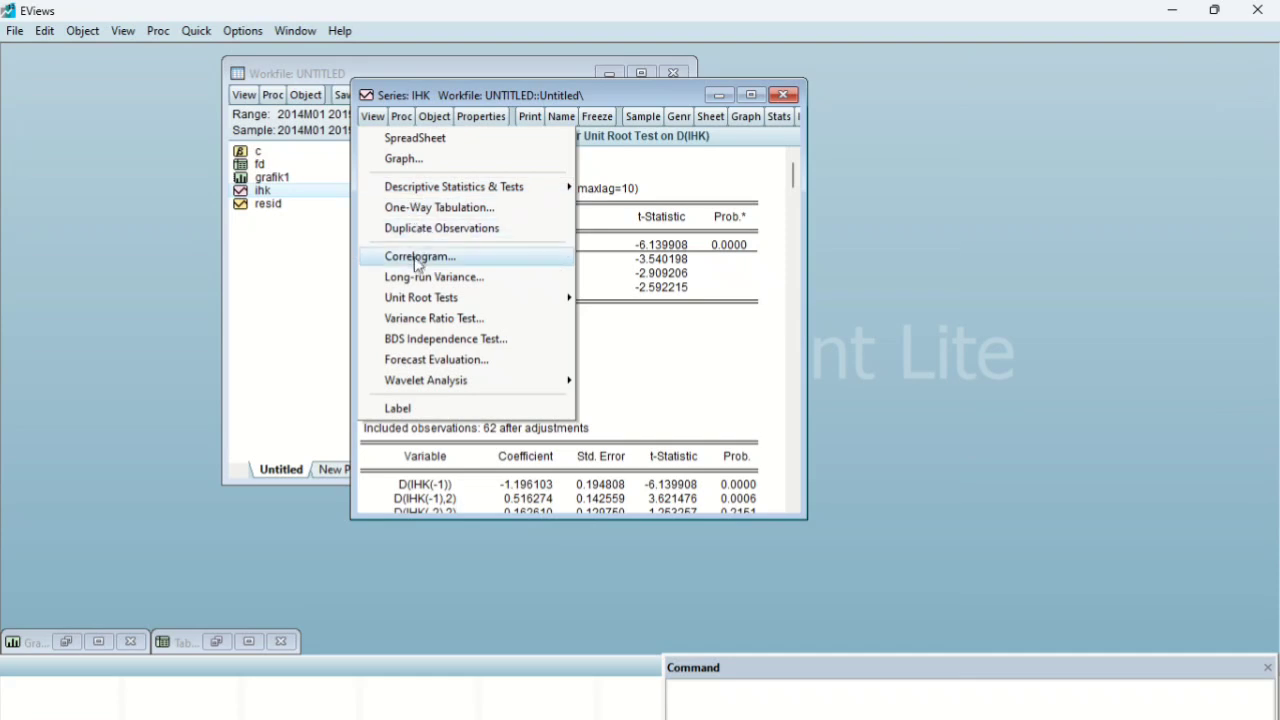
left_click(424, 260)
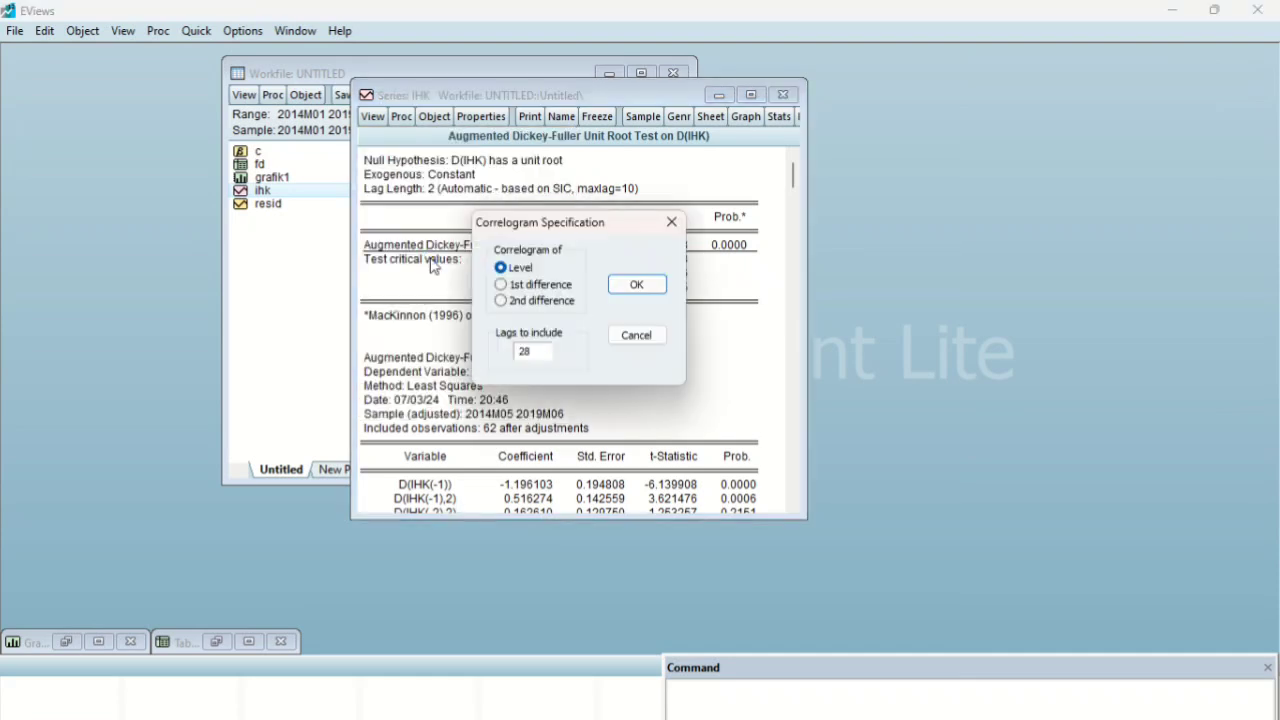
left_click(502, 285)
left_click(637, 286)
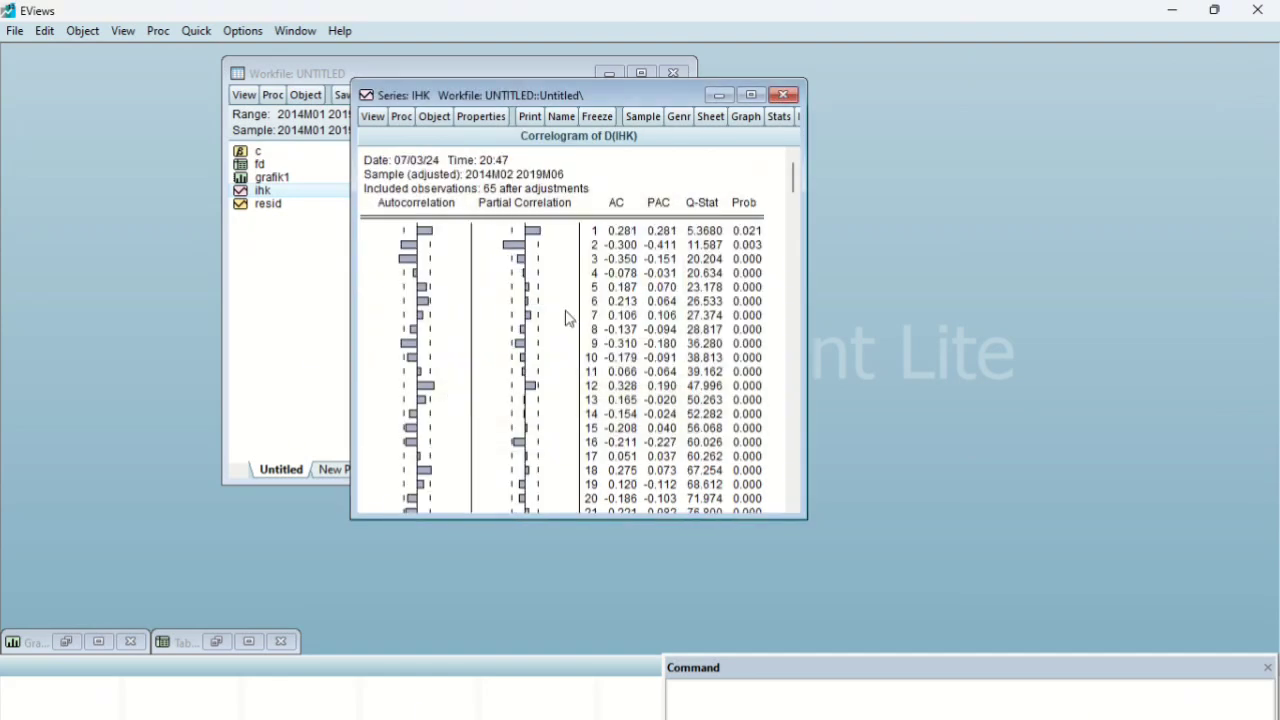
- Switch to the presentation, read the correlogram slide's explanation of stationarity, and return to EViews
key("super+Tab")
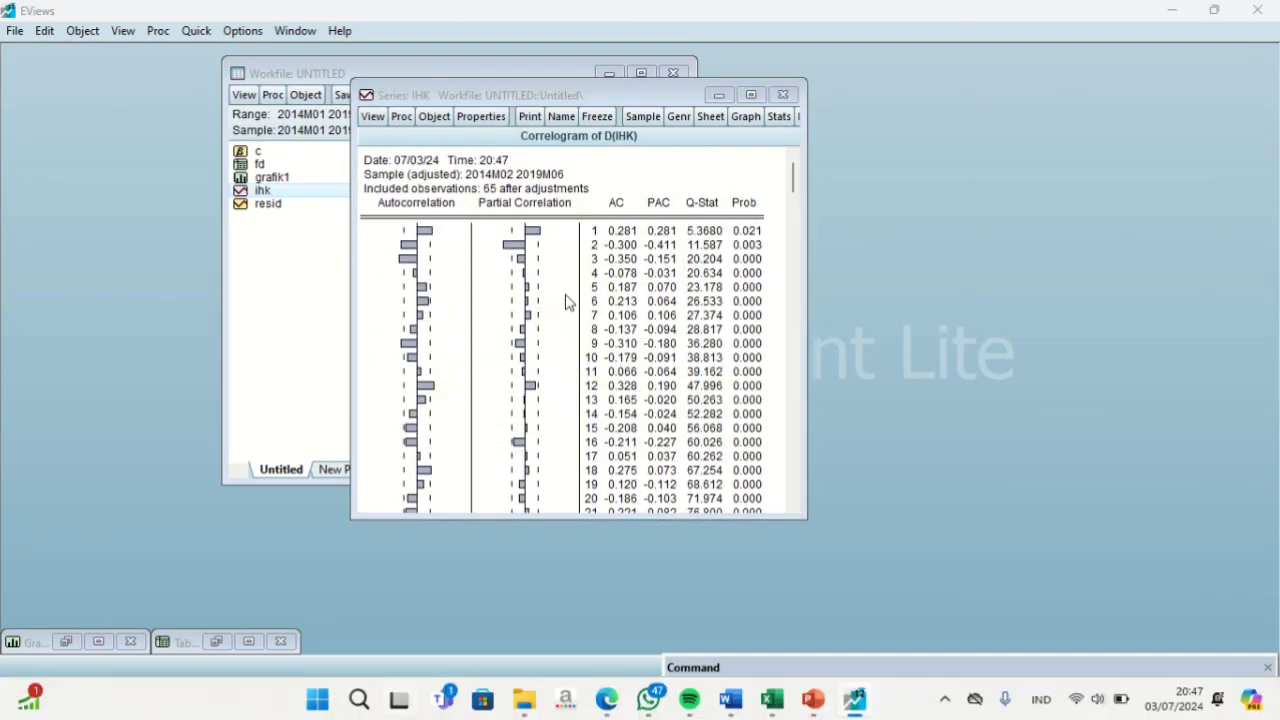
left_click(488, 170)
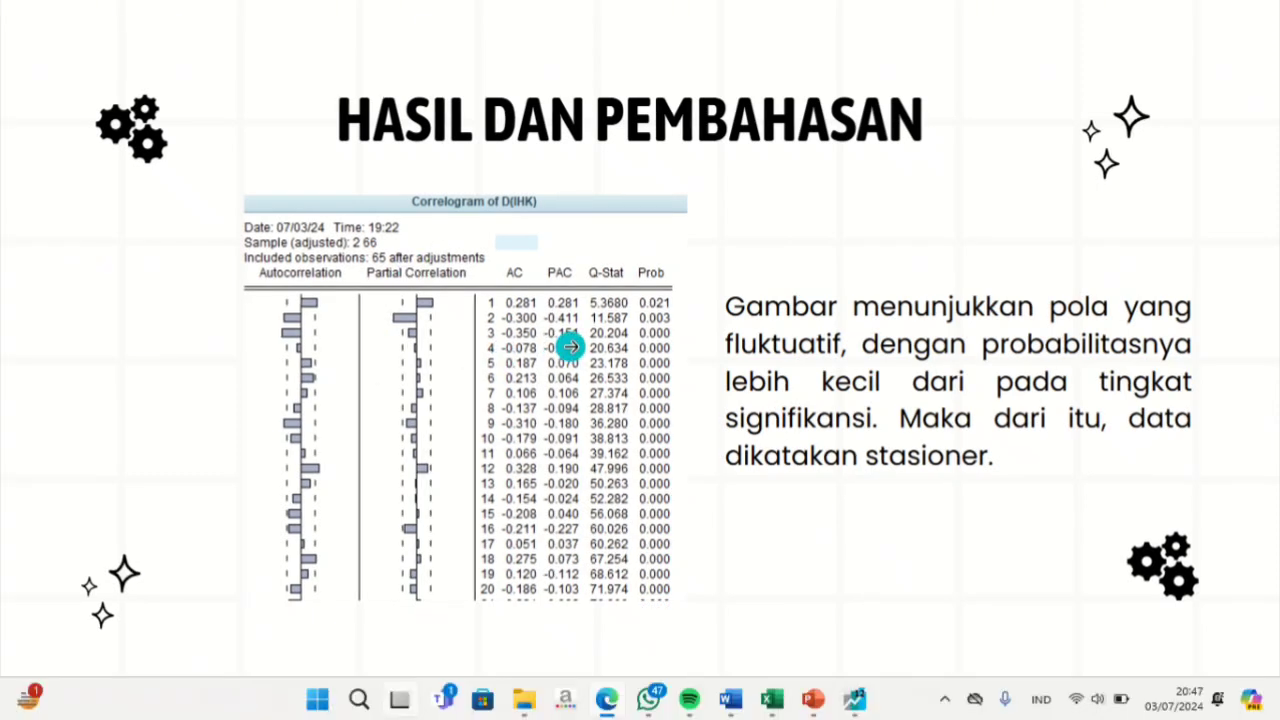
key("super+Tab")
left_click(485, 205)
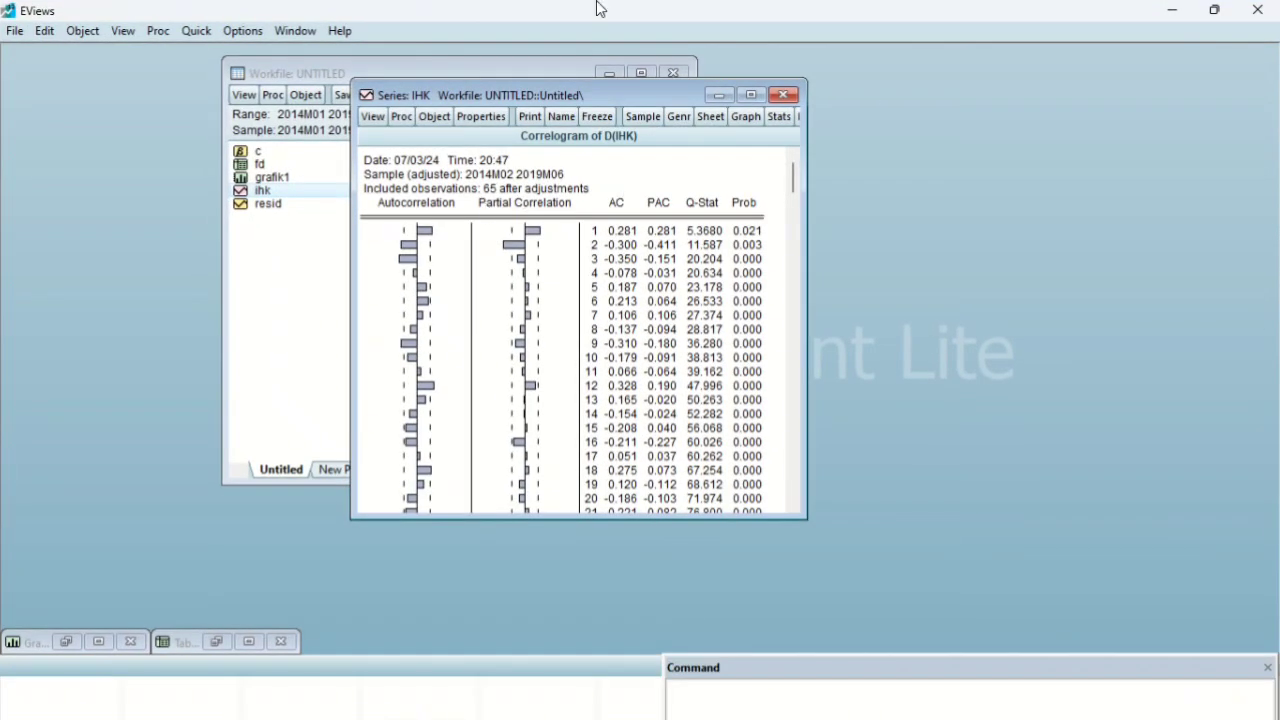
mouse_move(597, 2)
left_click(516, 52)
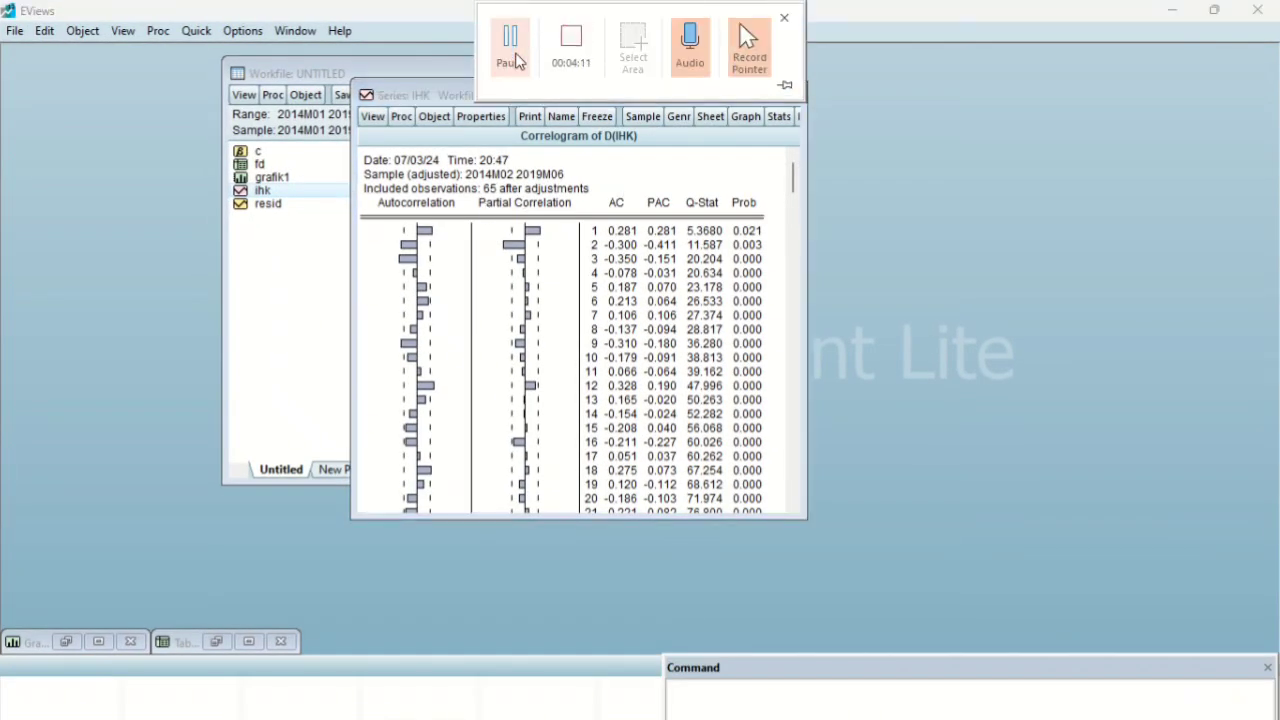
- Start Automatic ARIMA Forecasting for IHK with max differencing 1, max AR 2 and max MA 3
left_click(403, 118)
left_click(403, 118)
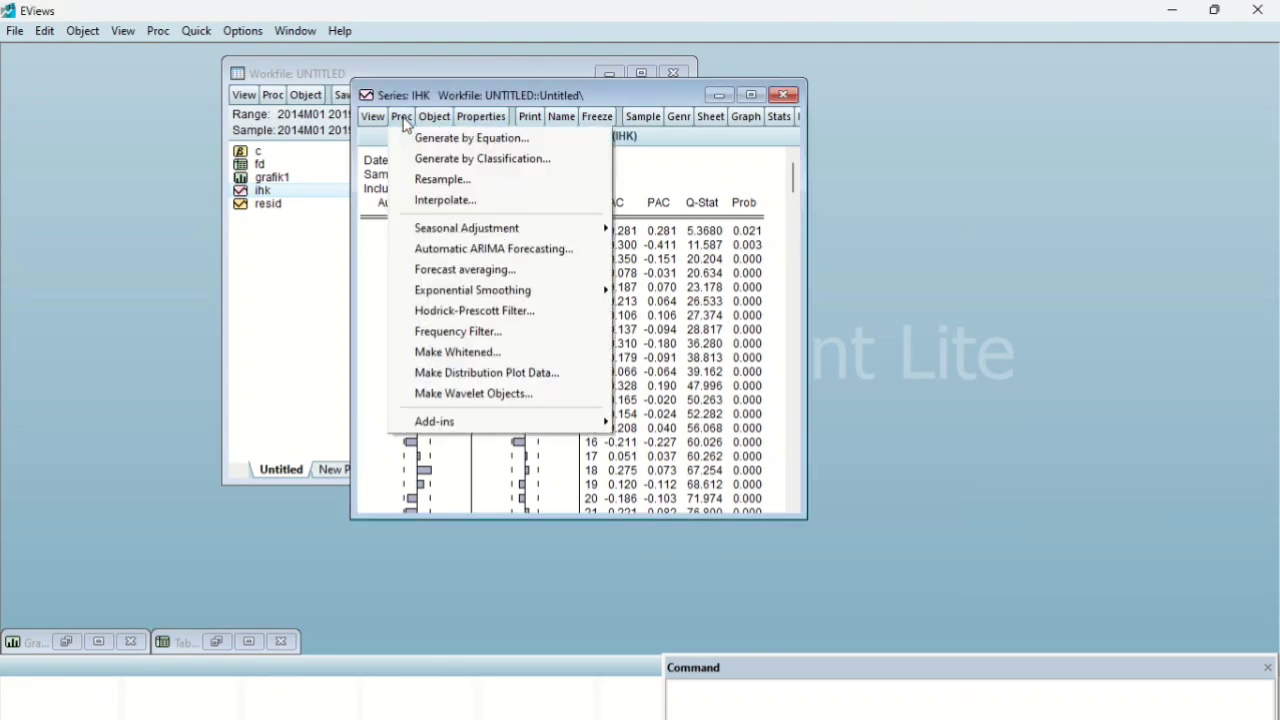
left_click(457, 250)
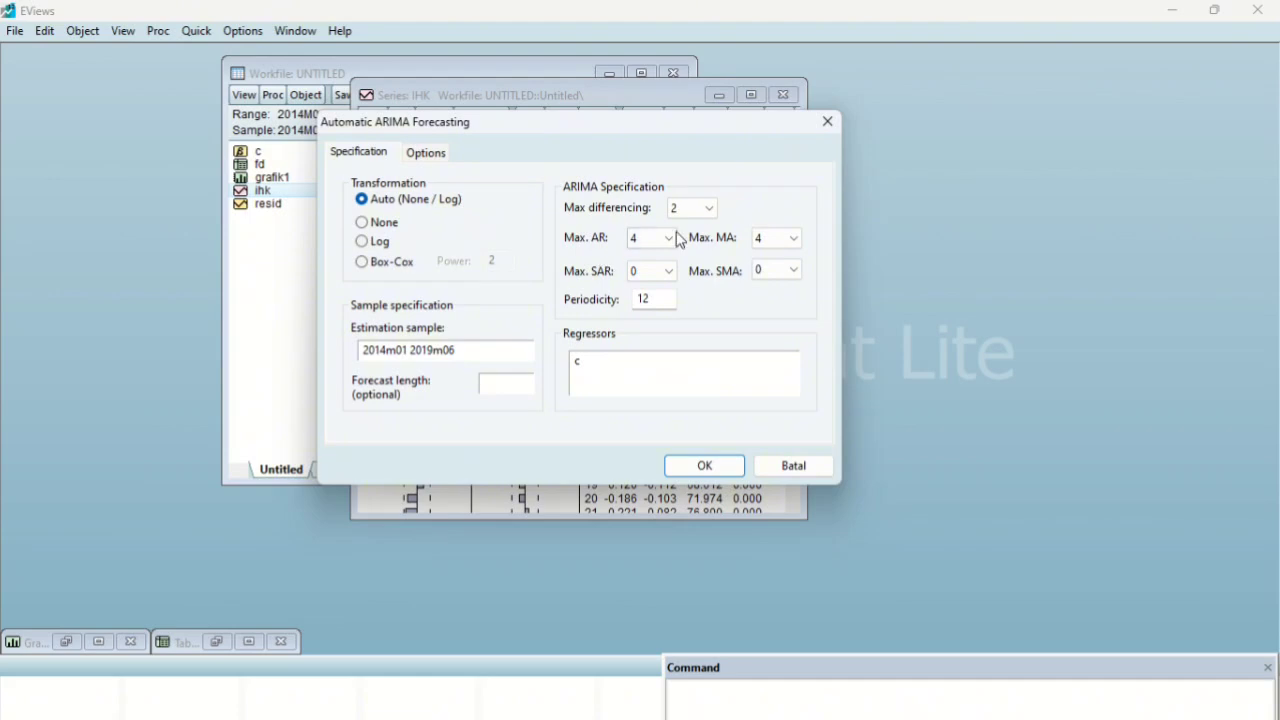
left_click(708, 209)
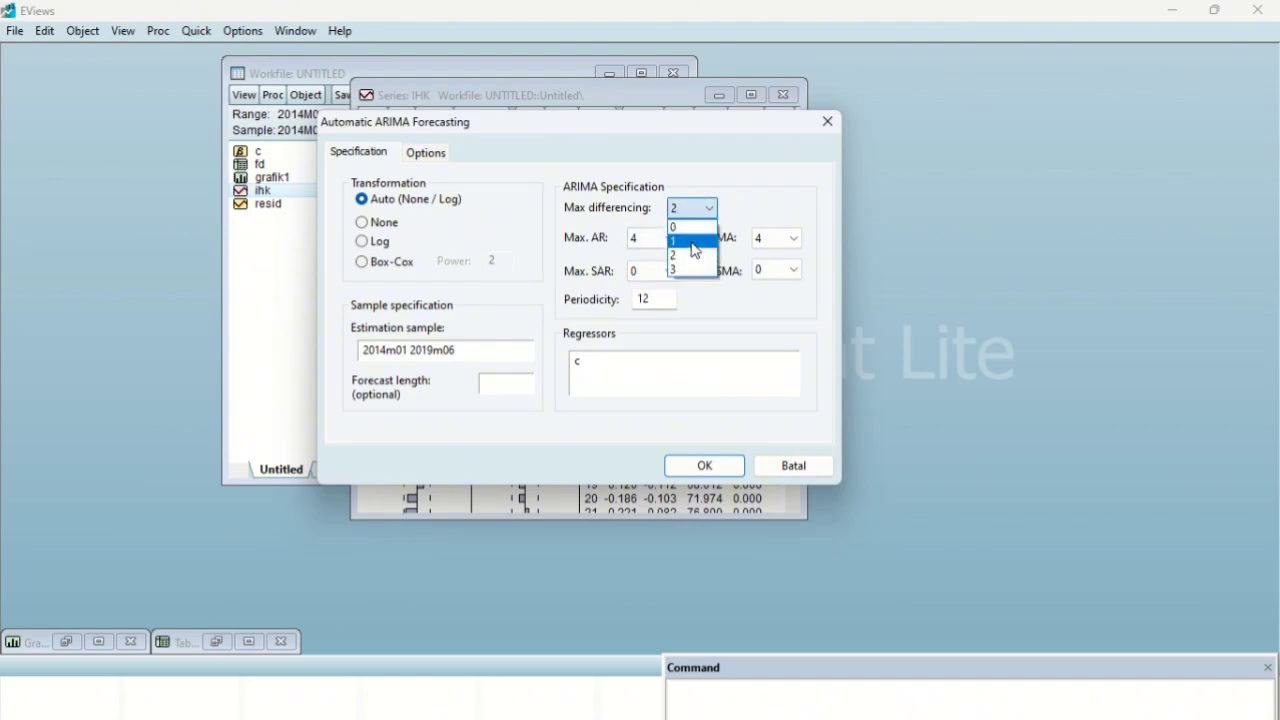
left_click(697, 252)
left_click(655, 239)
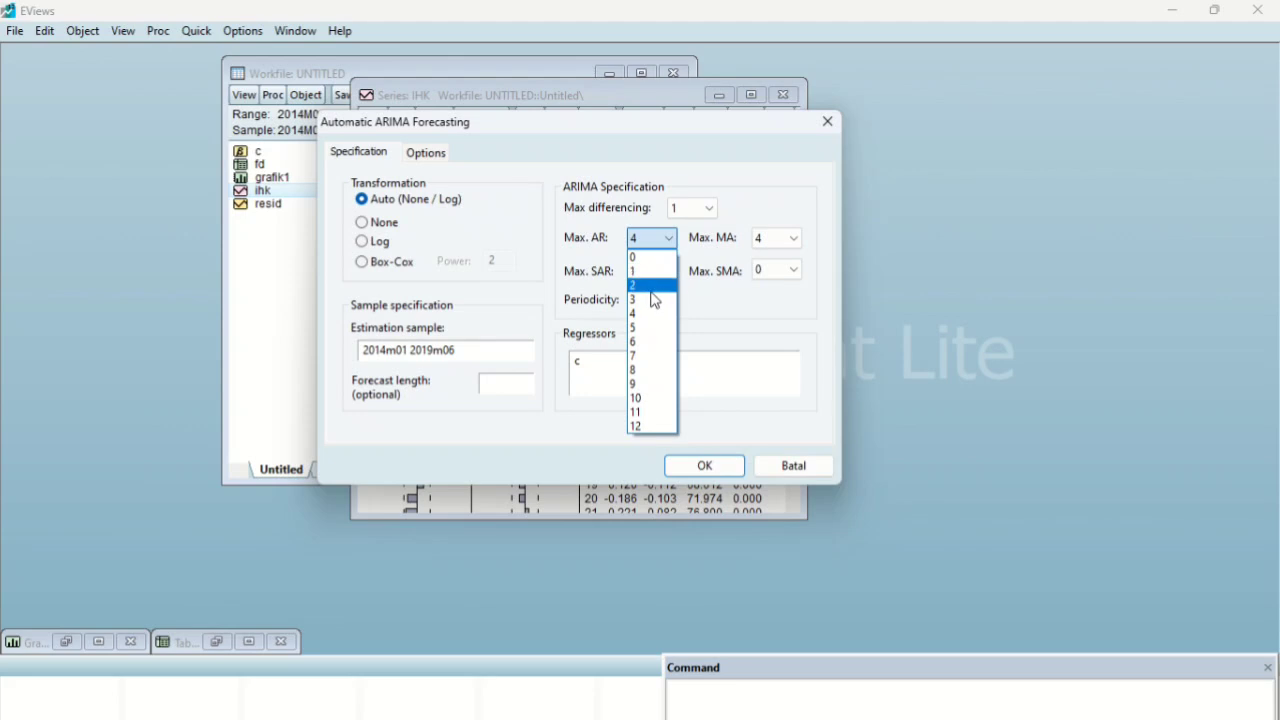
left_click(652, 288)
left_click(805, 247)
left_click(776, 300)
- Set max SAR to 1 and max SMA to 1, and run the automatic ARIMA forecasting
left_click(657, 272)
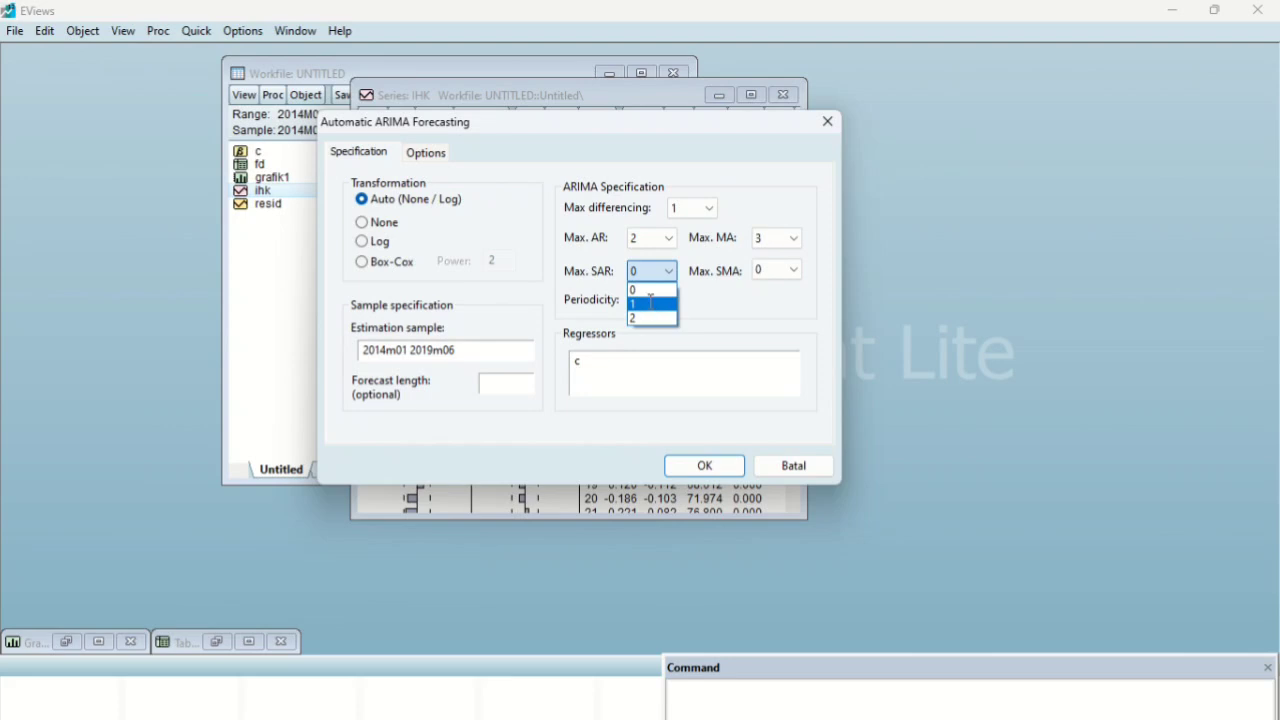
left_click(652, 302)
left_click(777, 270)
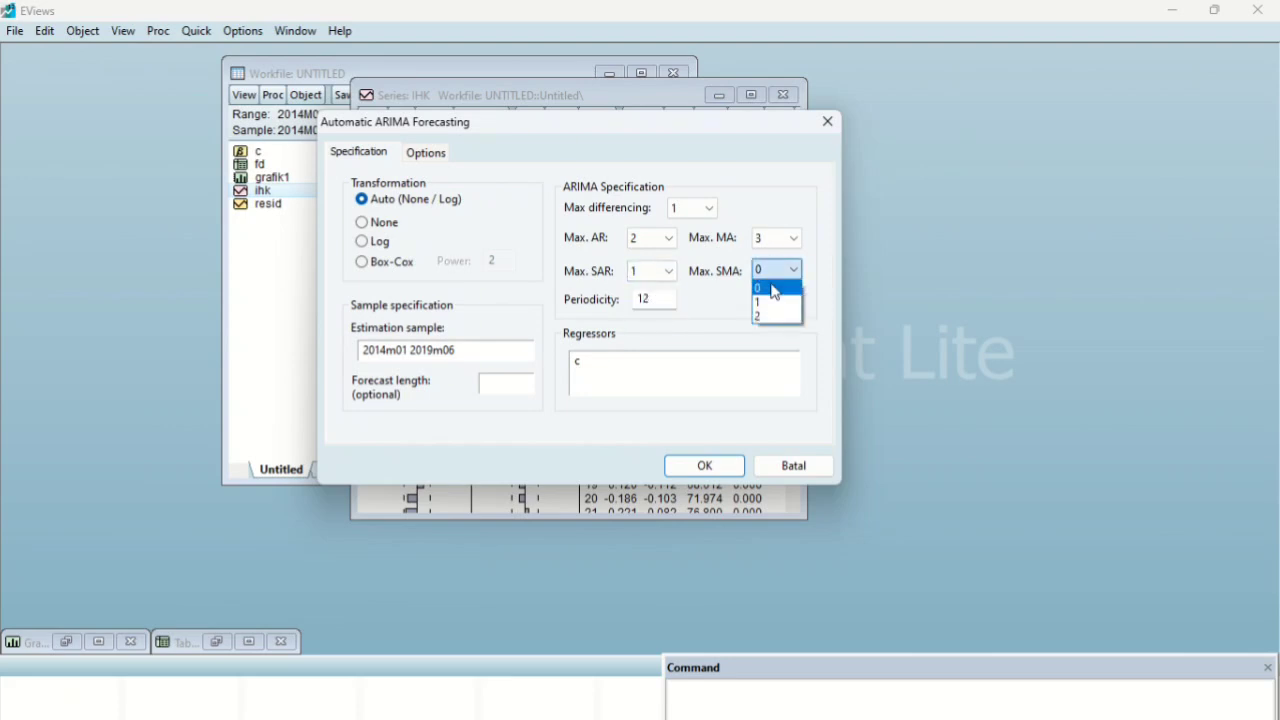
left_click(770, 292)
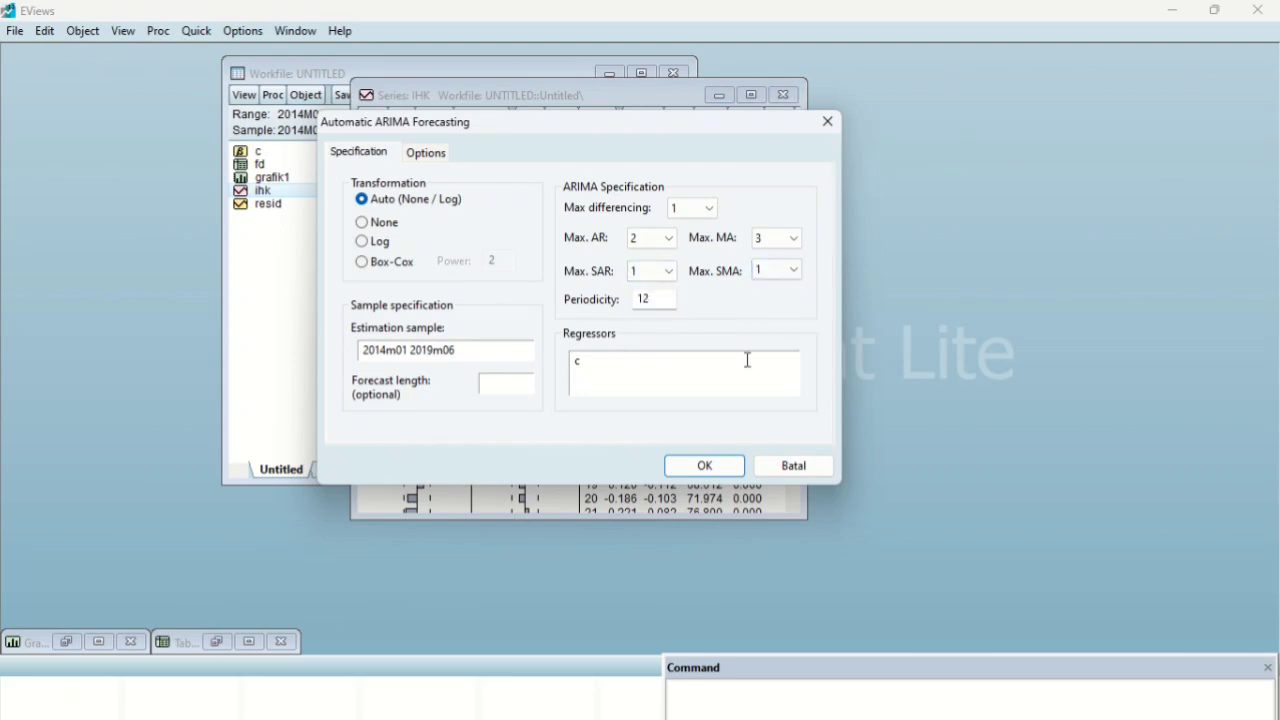
left_click(720, 463)
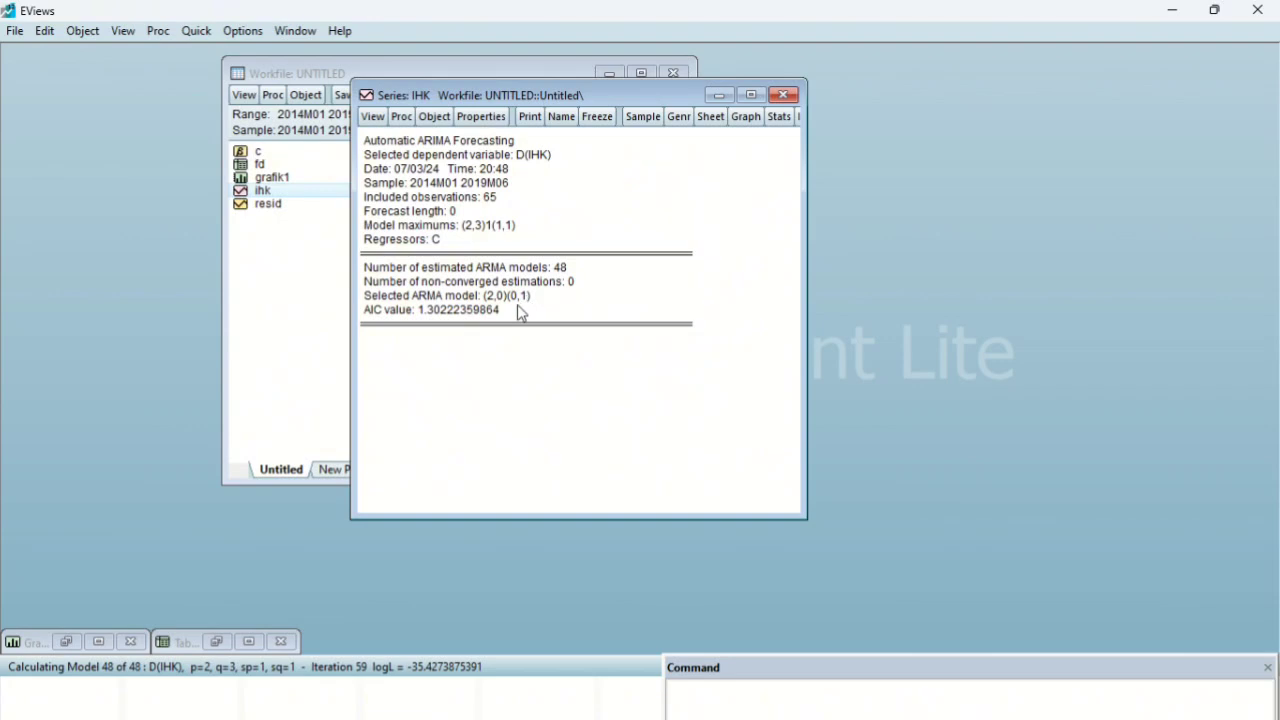
- Estimate the equation d(ihk) c ar(1) ar(2) with the LS method over the sample 2014M01 2019M06, arranging the windows alongside the ARIMA output
left_click_drag(650, 92, 866, 111)
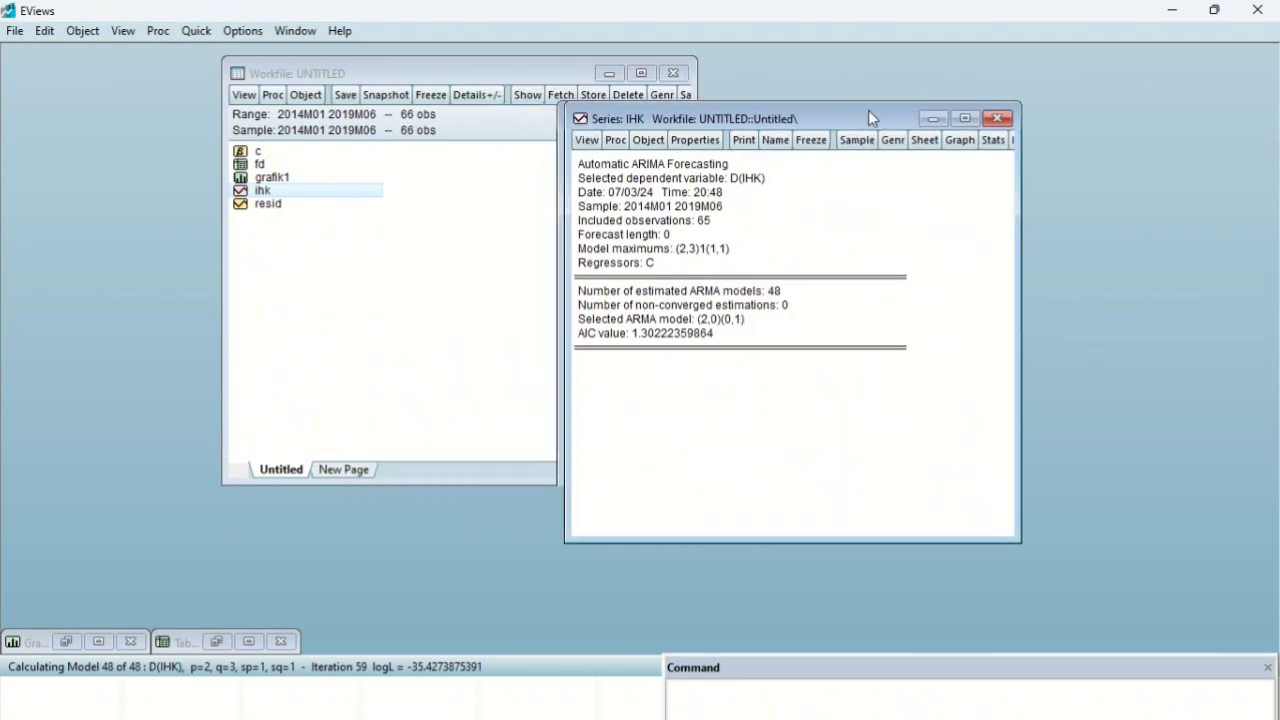
left_click(205, 33)
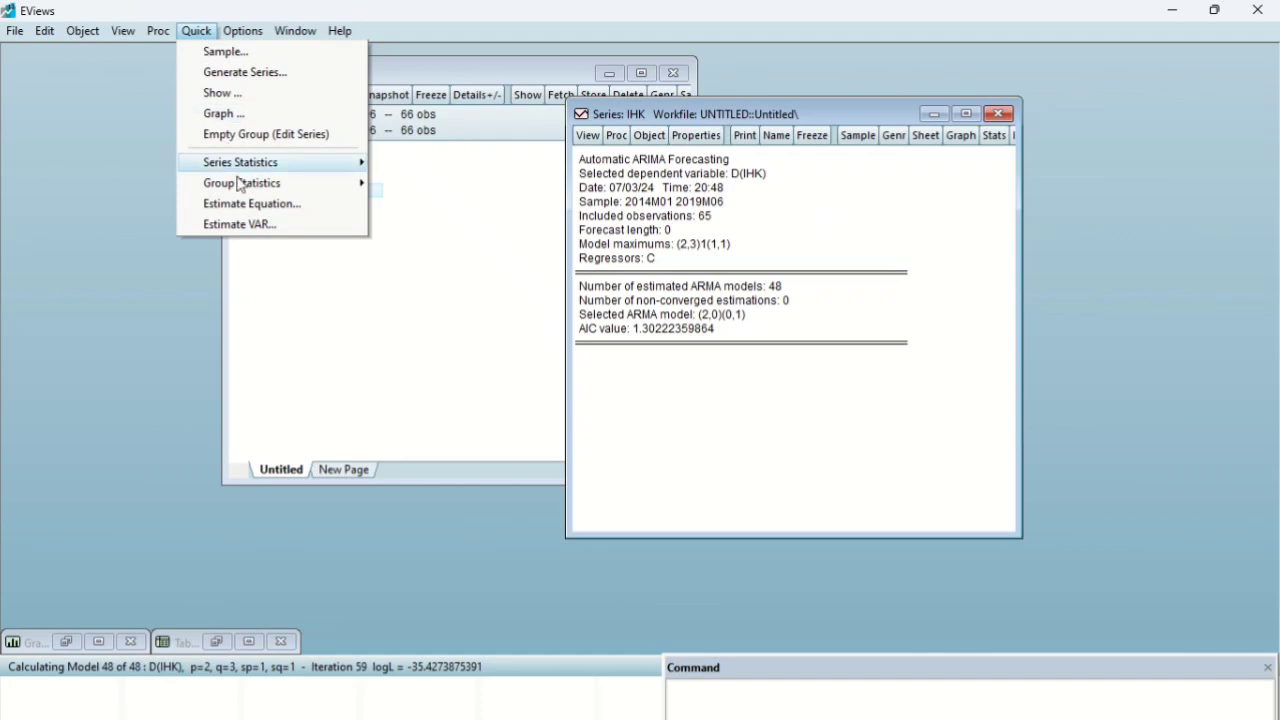
left_click(249, 207)
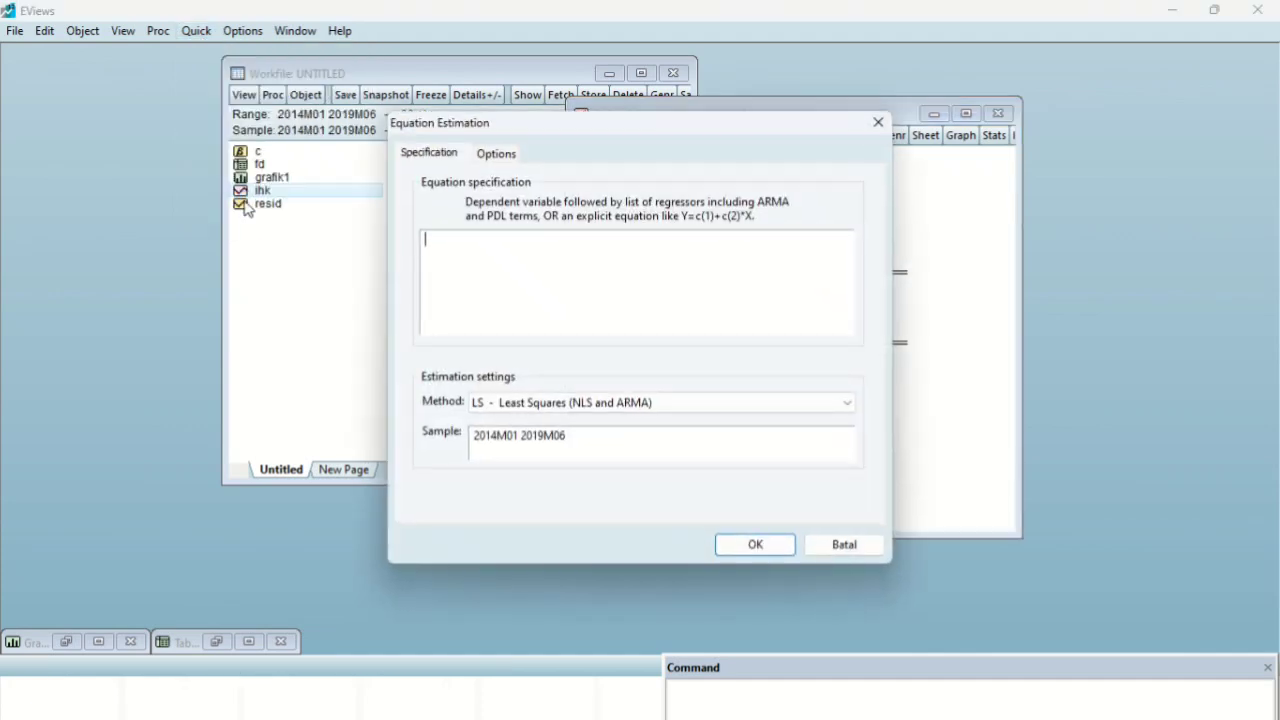
left_click_drag(637, 132, 398, 155)
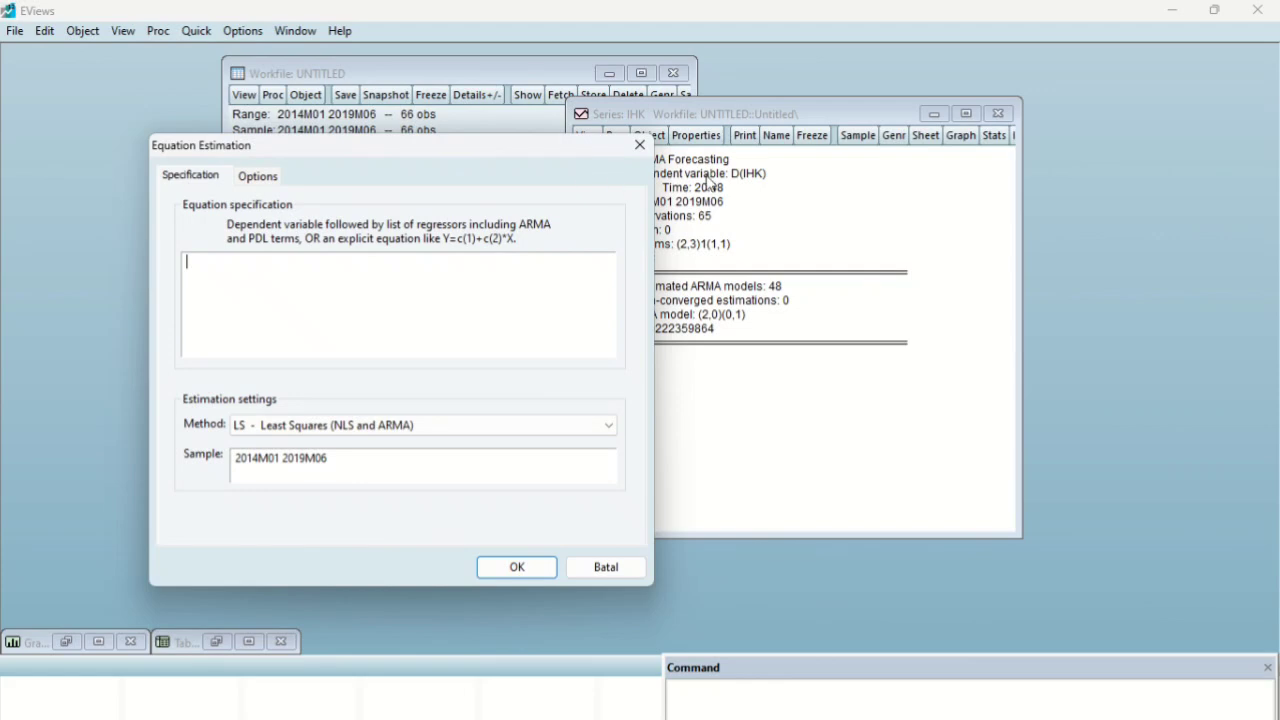
type("d(ihk) c ar")
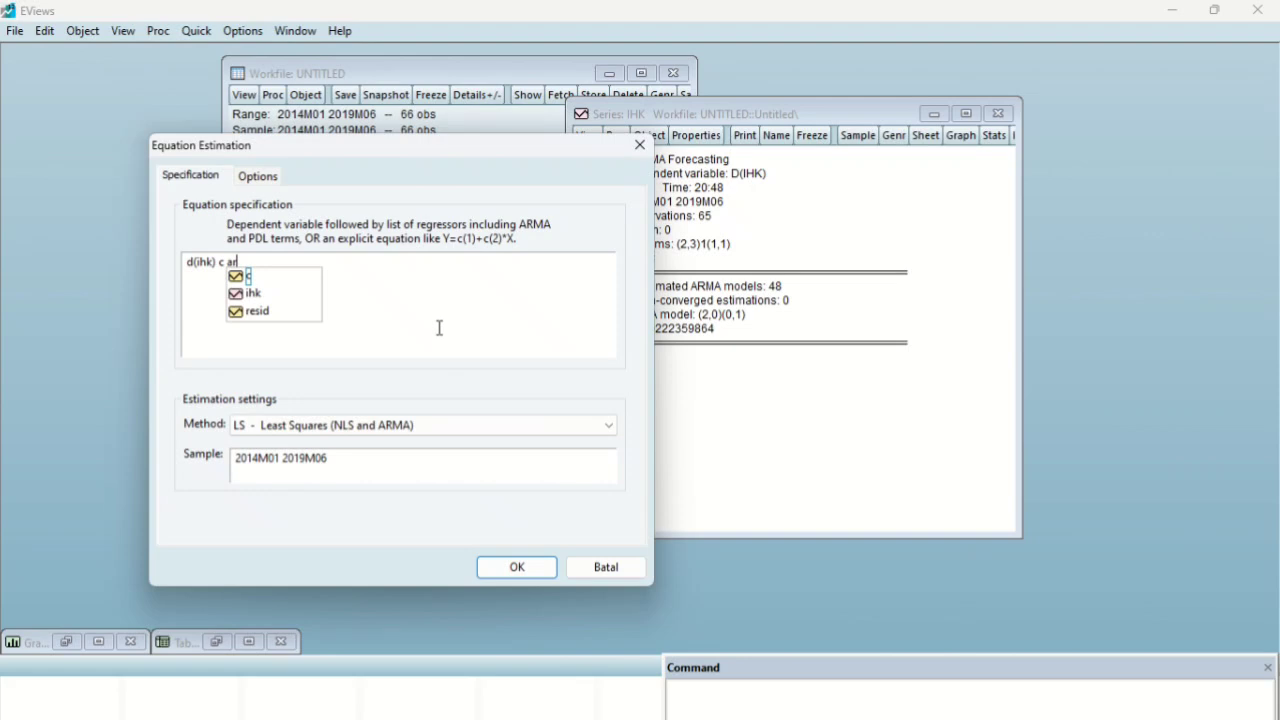
type("(1) ar")
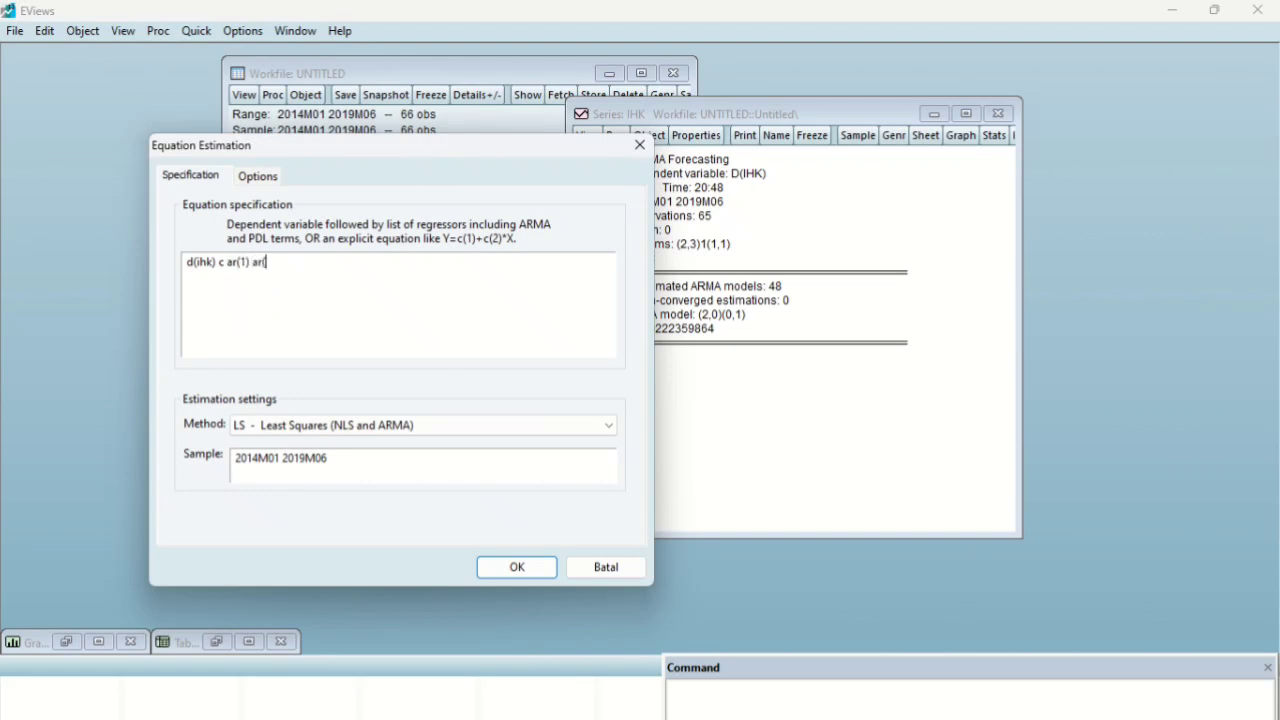
type("(2)")
left_click(527, 569)
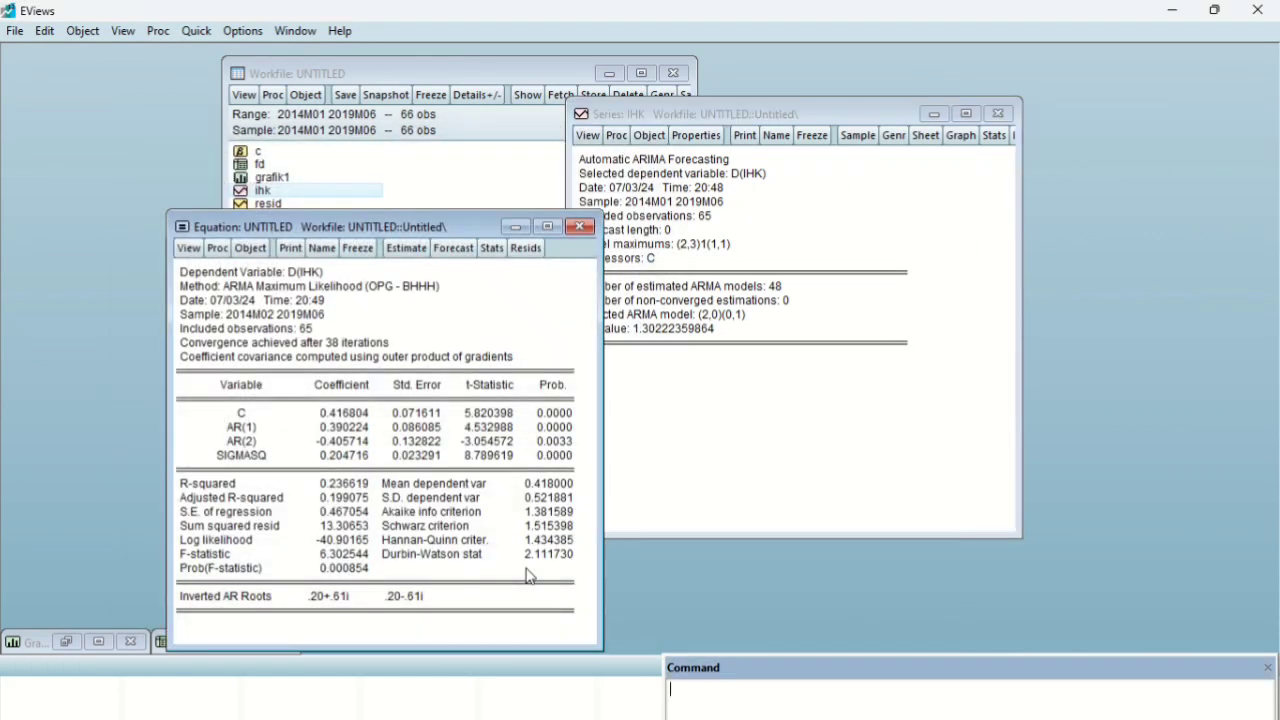
left_click_drag(468, 222, 484, 100)
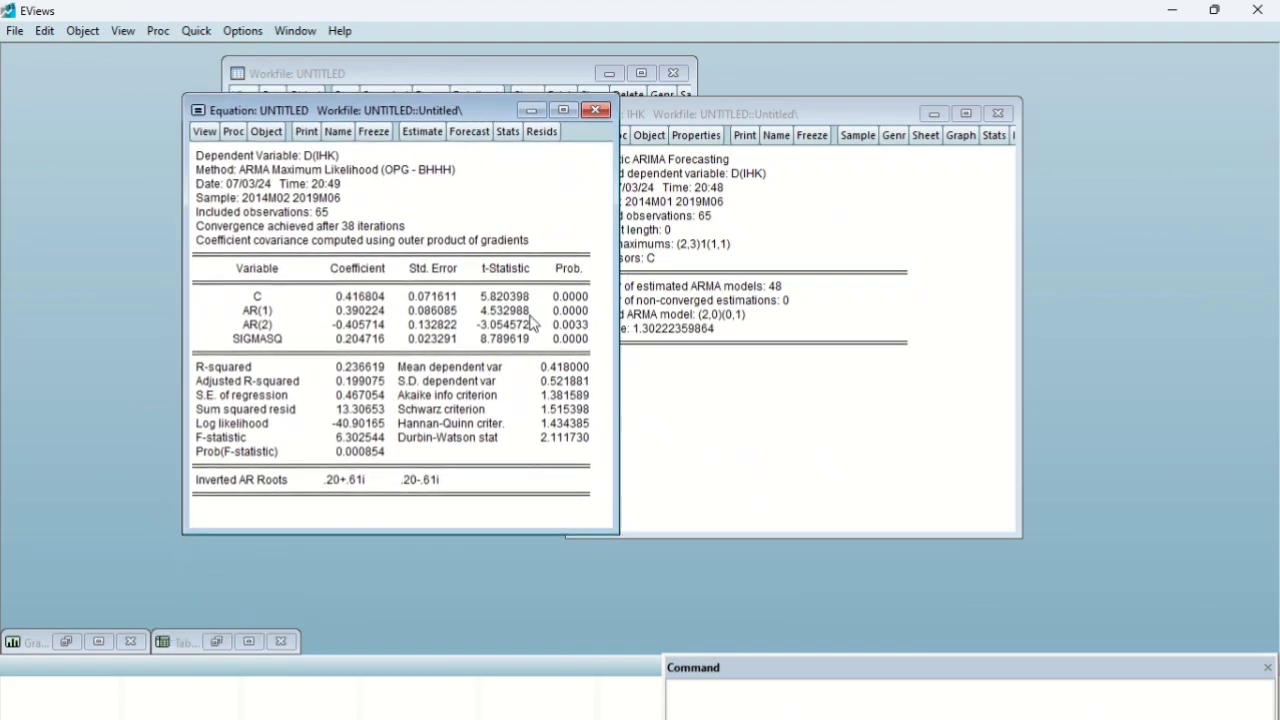
- Switch to the presentation, view the D(IHK) estimation and residual correlogram slide, then return to EViews and move the equation window aside
key("super+Tab")
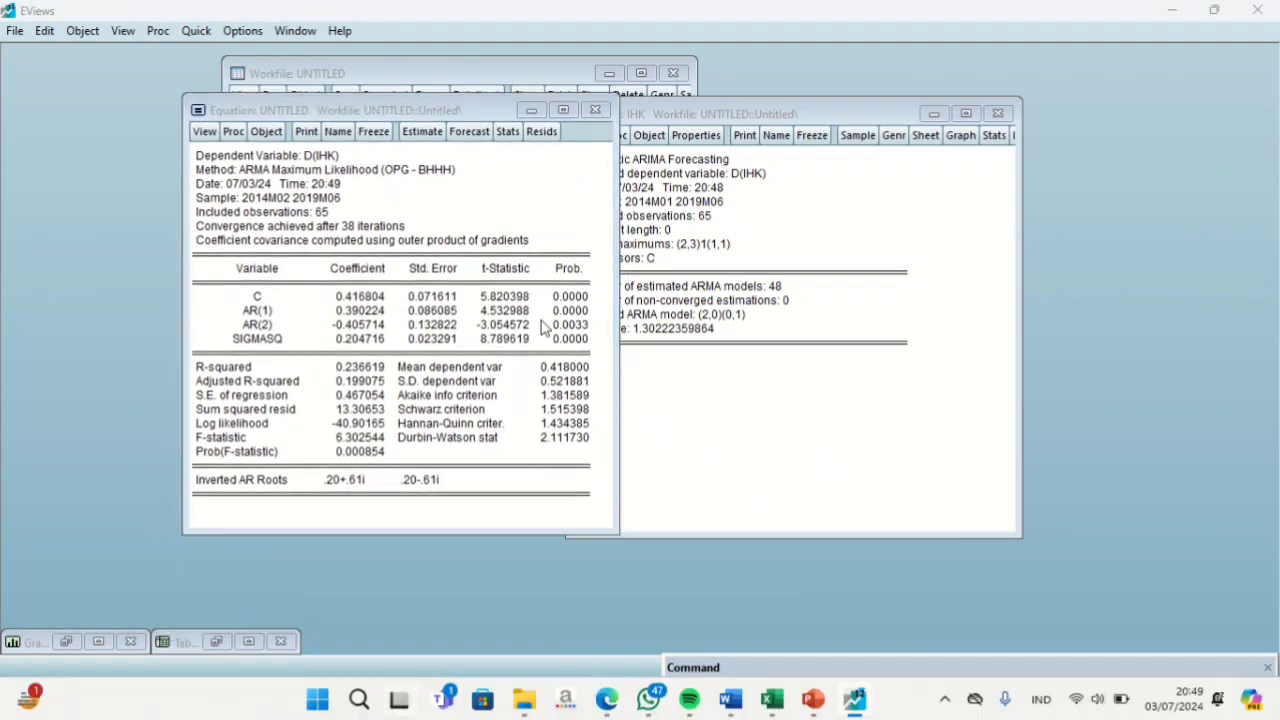
left_click(537, 205)
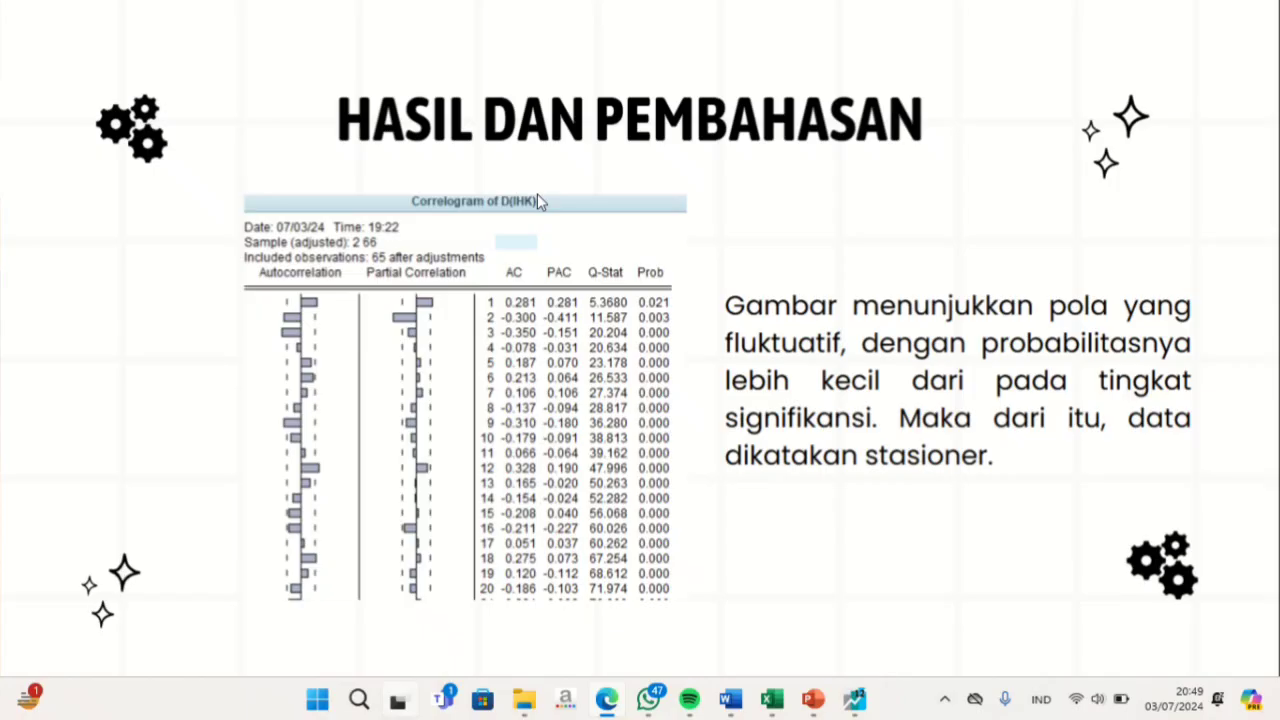
left_click(537, 193)
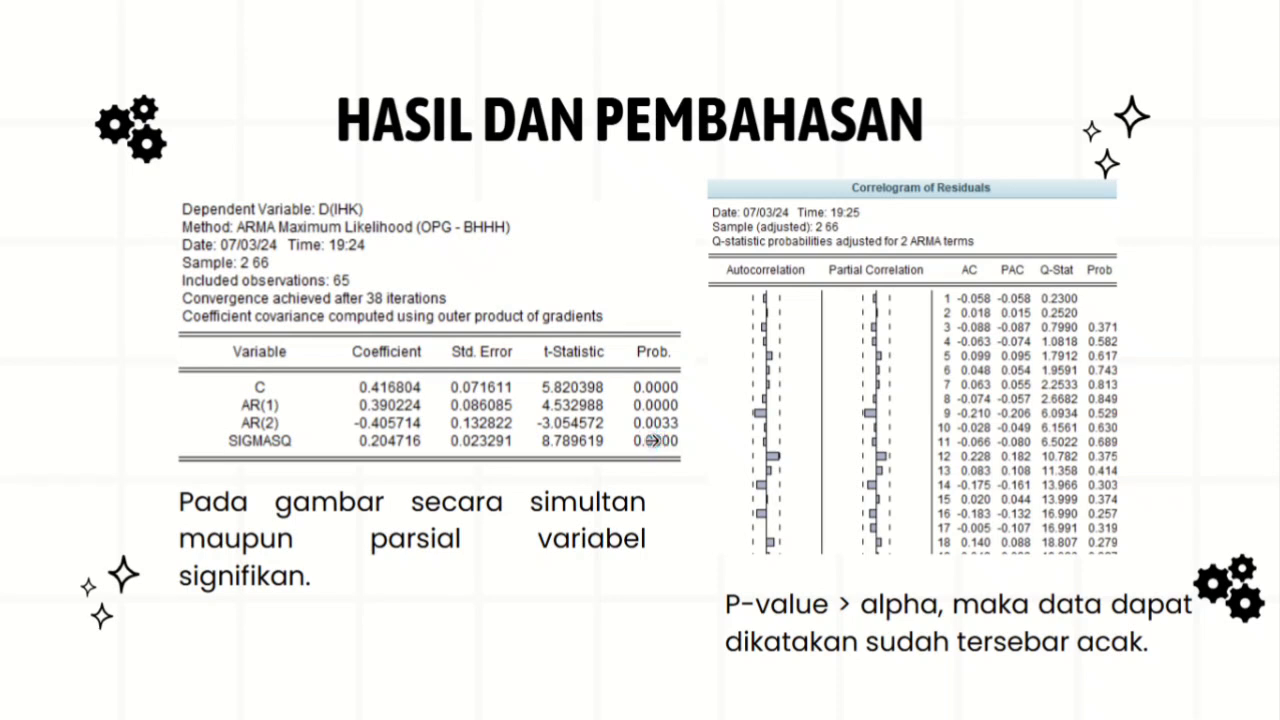
key("super+Tab")
left_click(543, 194)
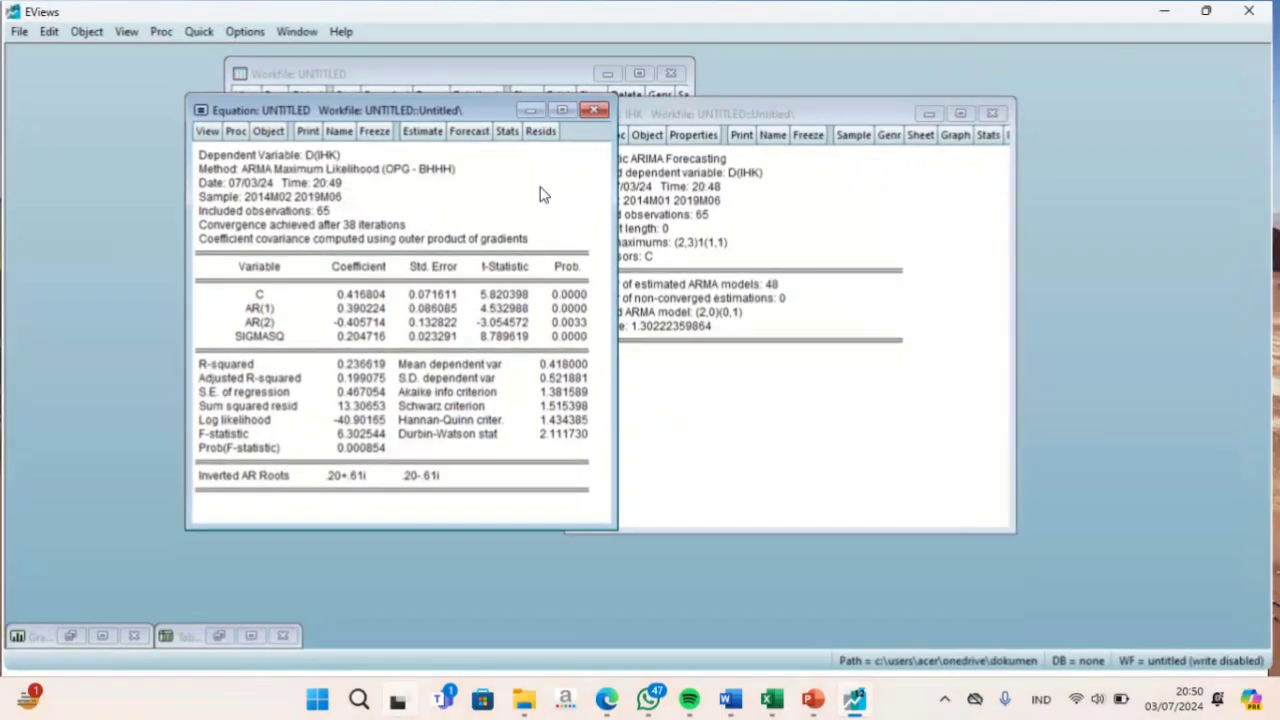
left_click_drag(487, 105, 843, 148)
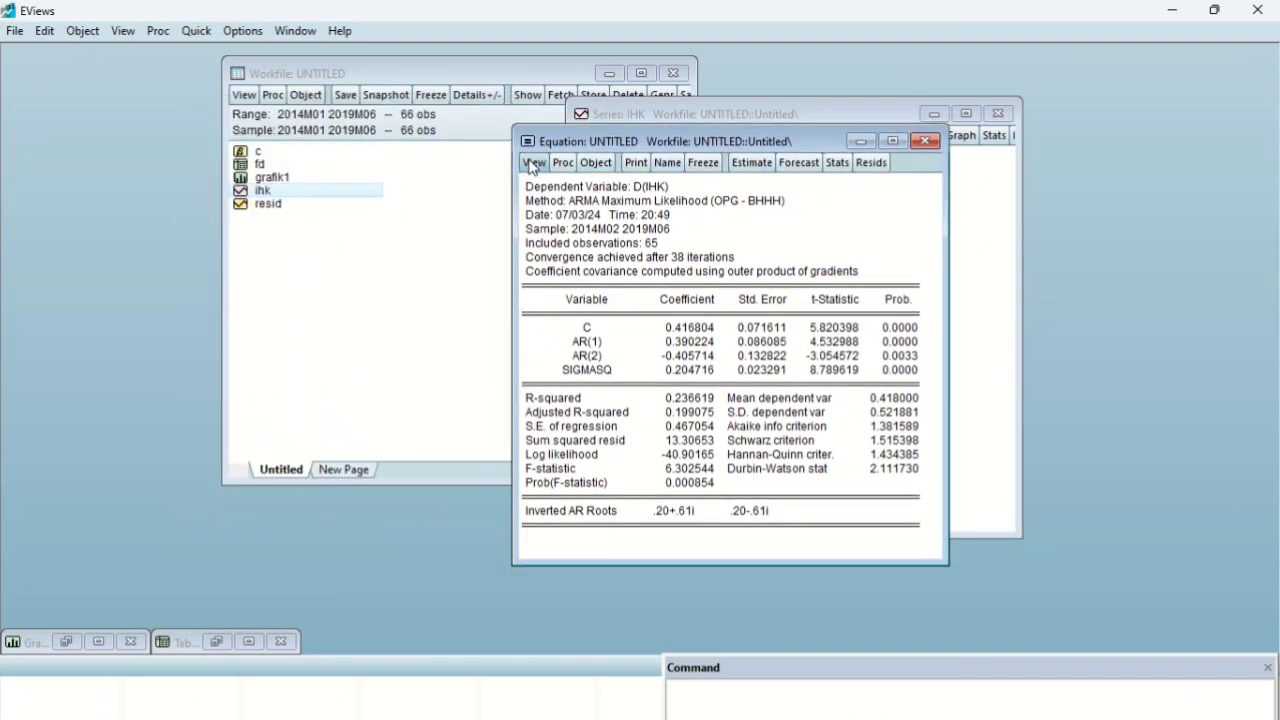
- Display the residual correlogram with Q-statistics for the D(IHK) equation using 28 lags, and reposition the equation window
left_click(533, 163)
mouse_move(597, 362)
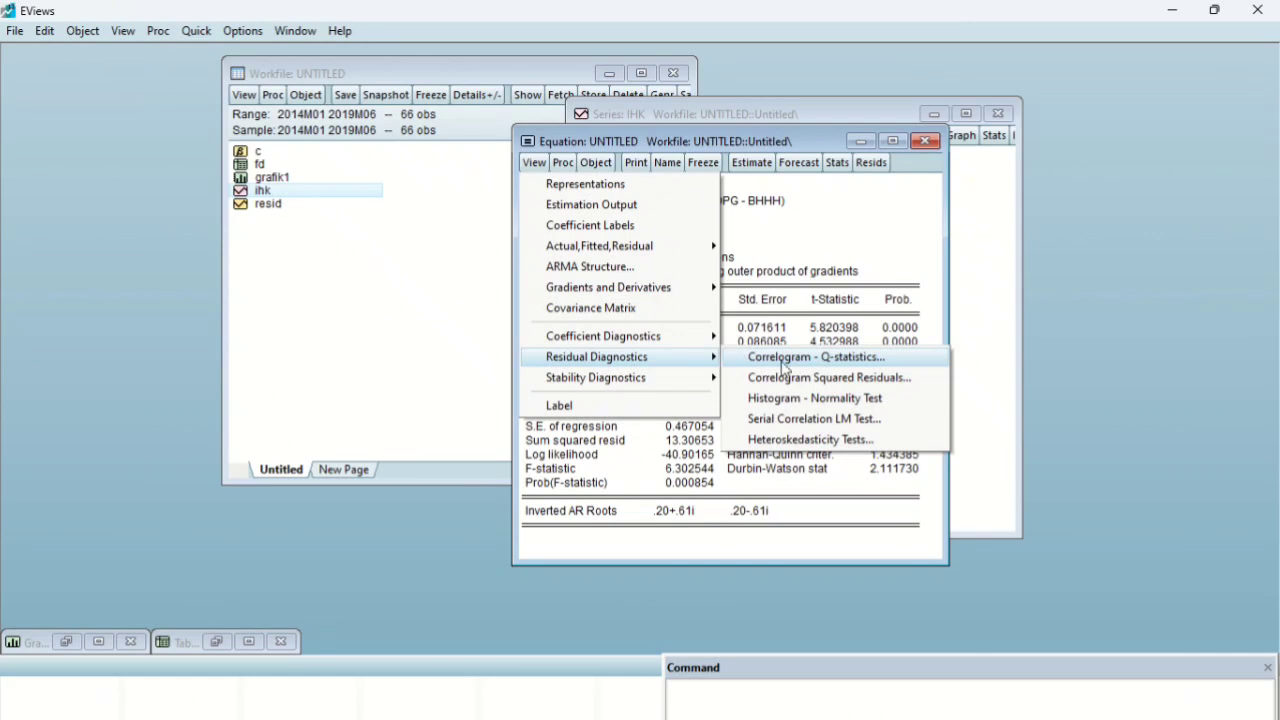
left_click(786, 359)
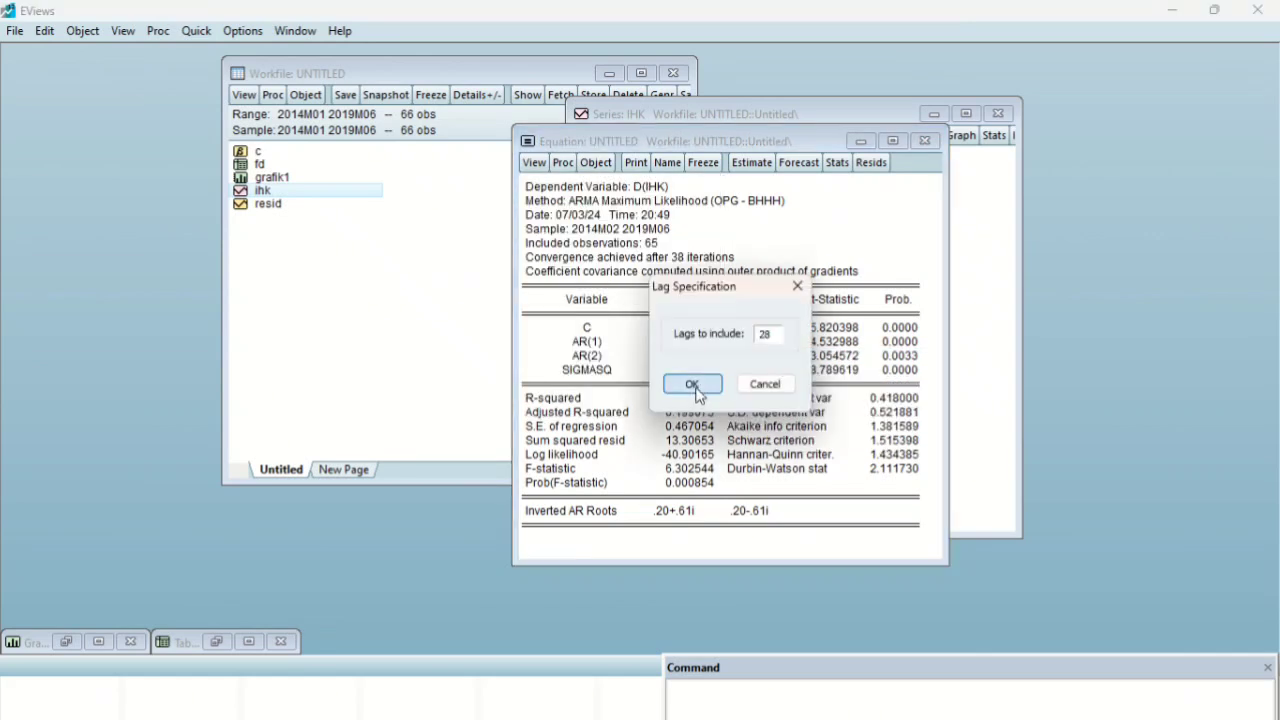
left_click(693, 384)
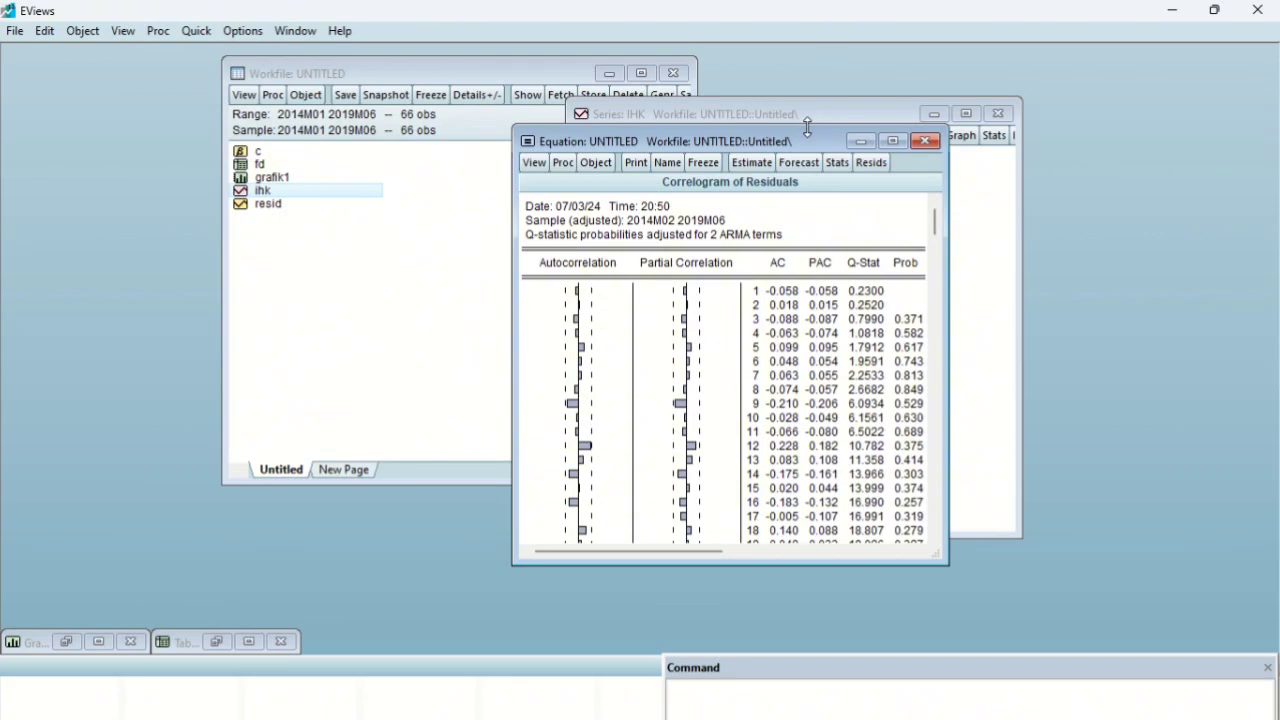
left_click_drag(808, 147, 777, 108)
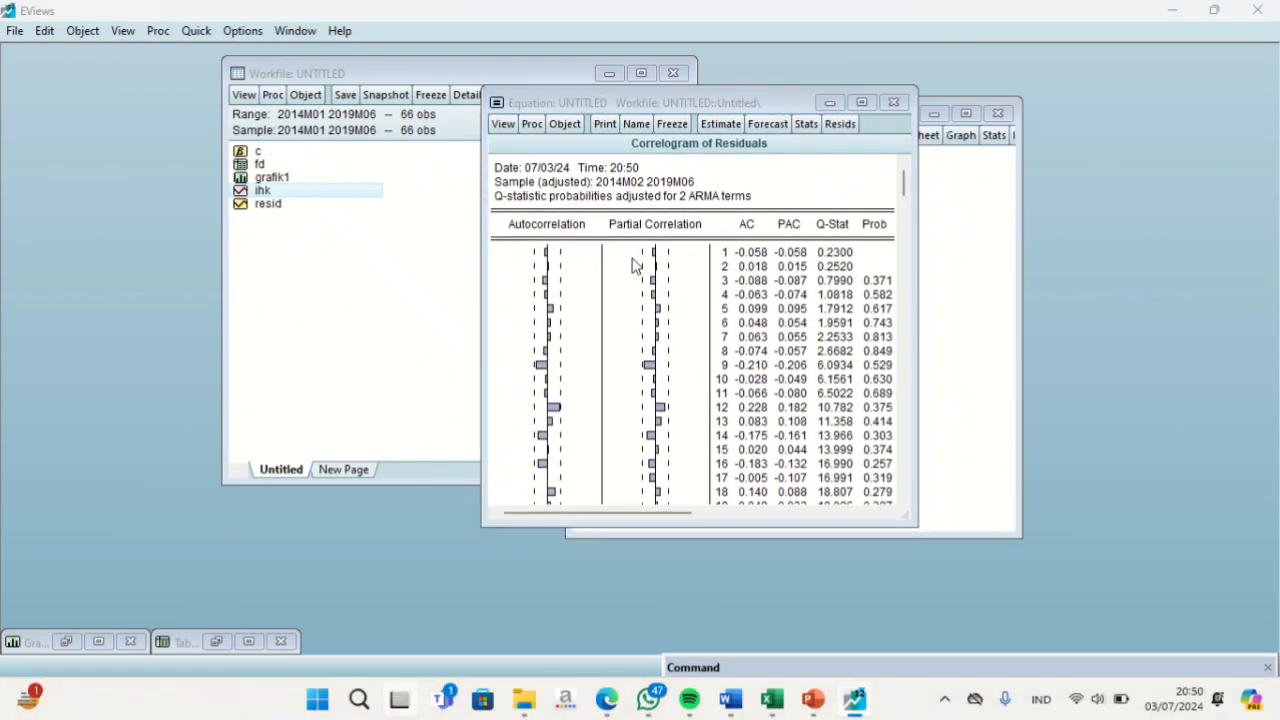
- Switch to the presentation to compare the residual correlogram with the results slide, and return to EViews
key("super+Tab")
left_click(467, 205)
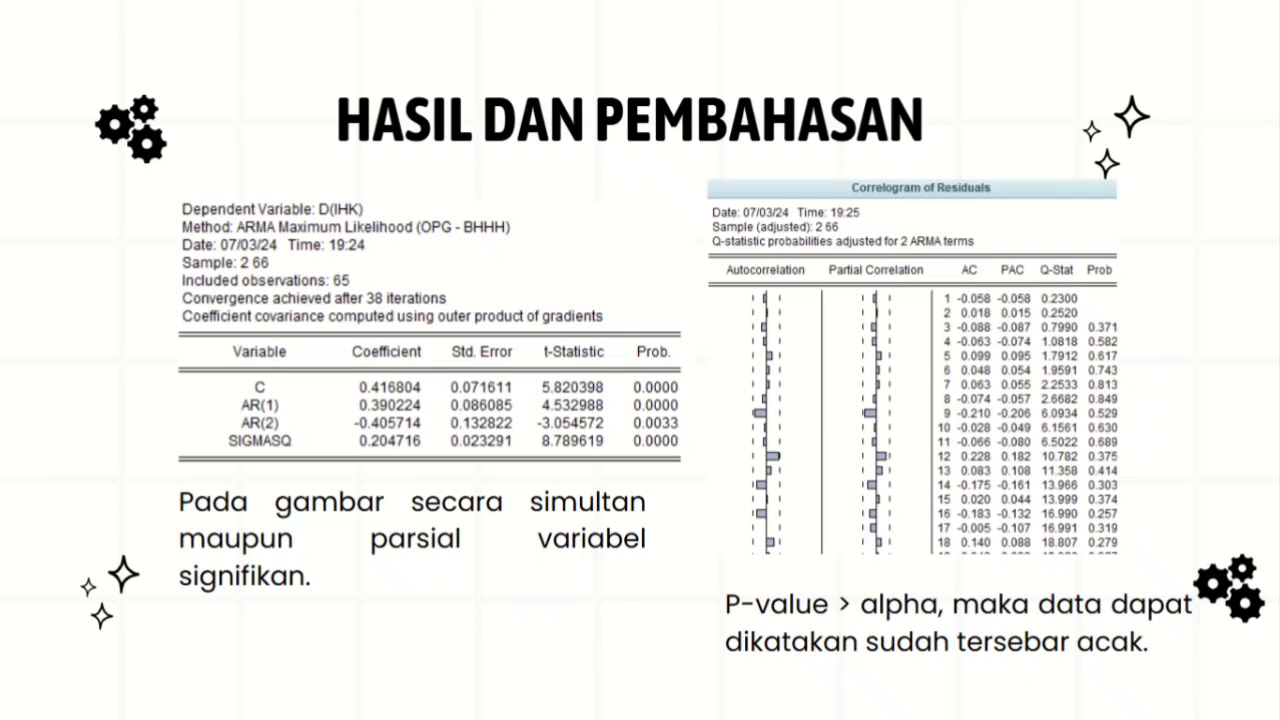
key("super+Tab")
left_click(573, 195)
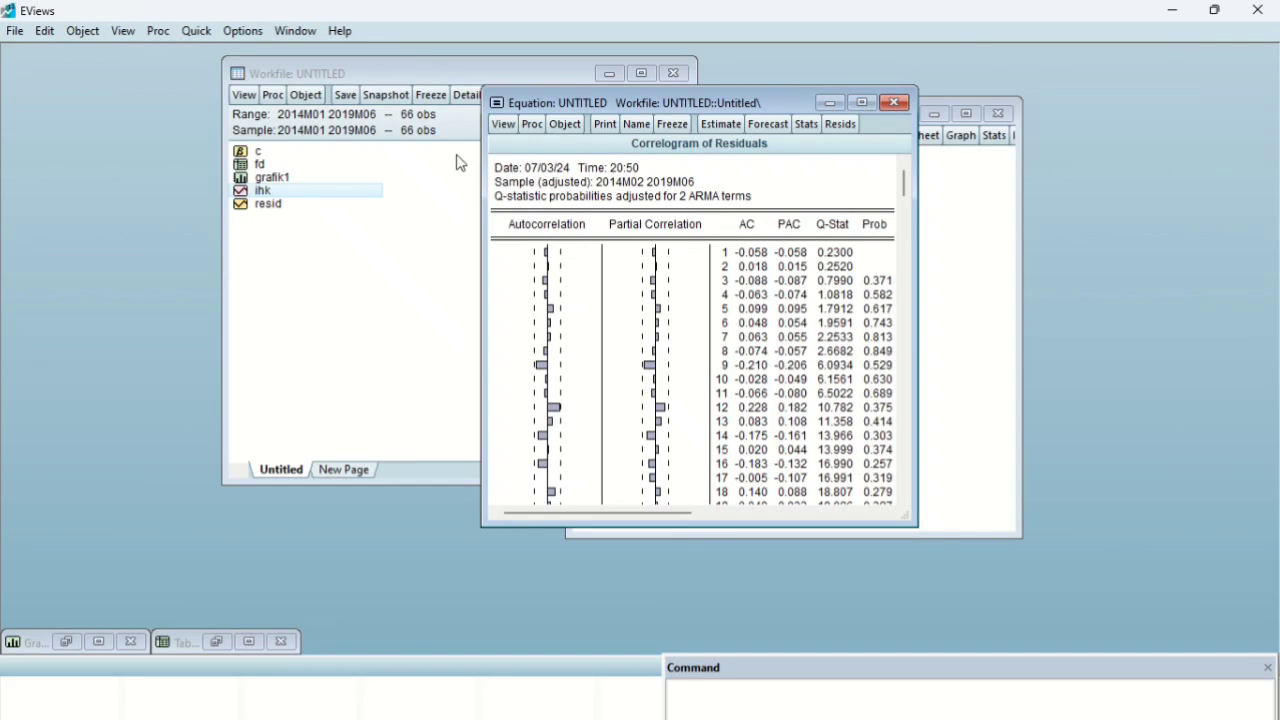
- Open the workfile structure and accept the monthly frequency with dates from 2014M01 to 2019M12
mouse_move(505, 40)
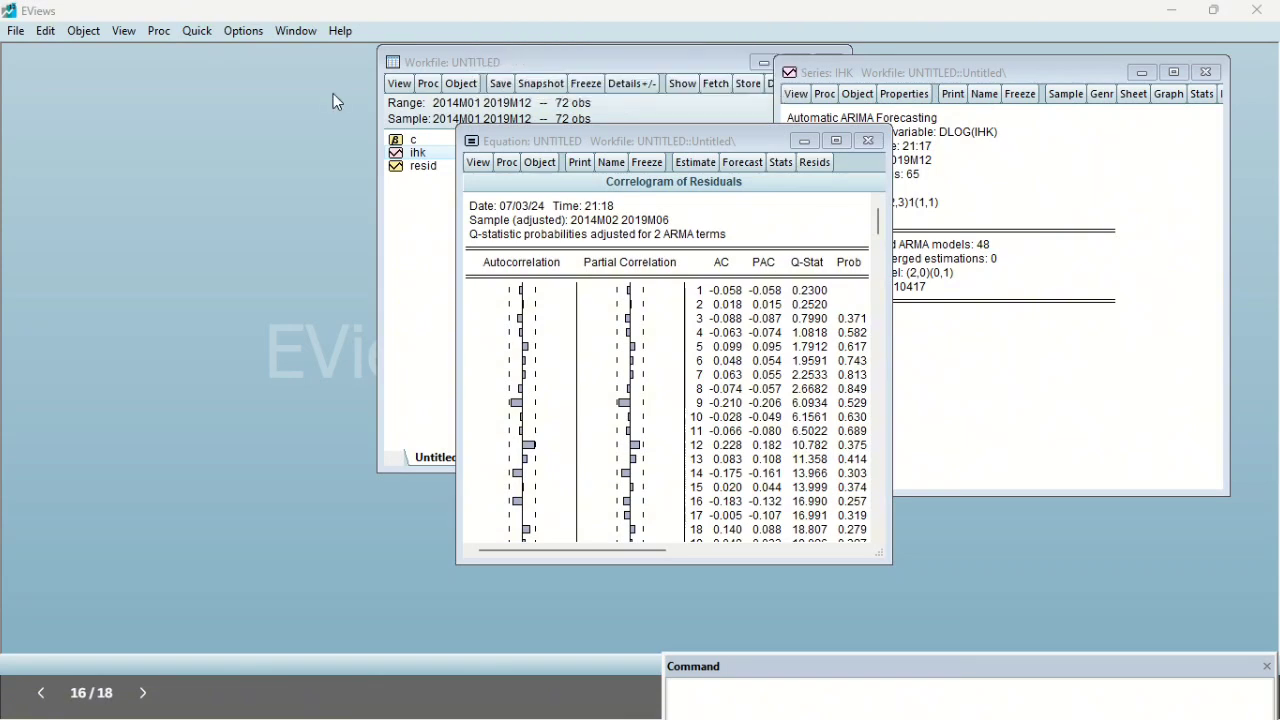
left_click(418, 107)
double_click(418, 107)
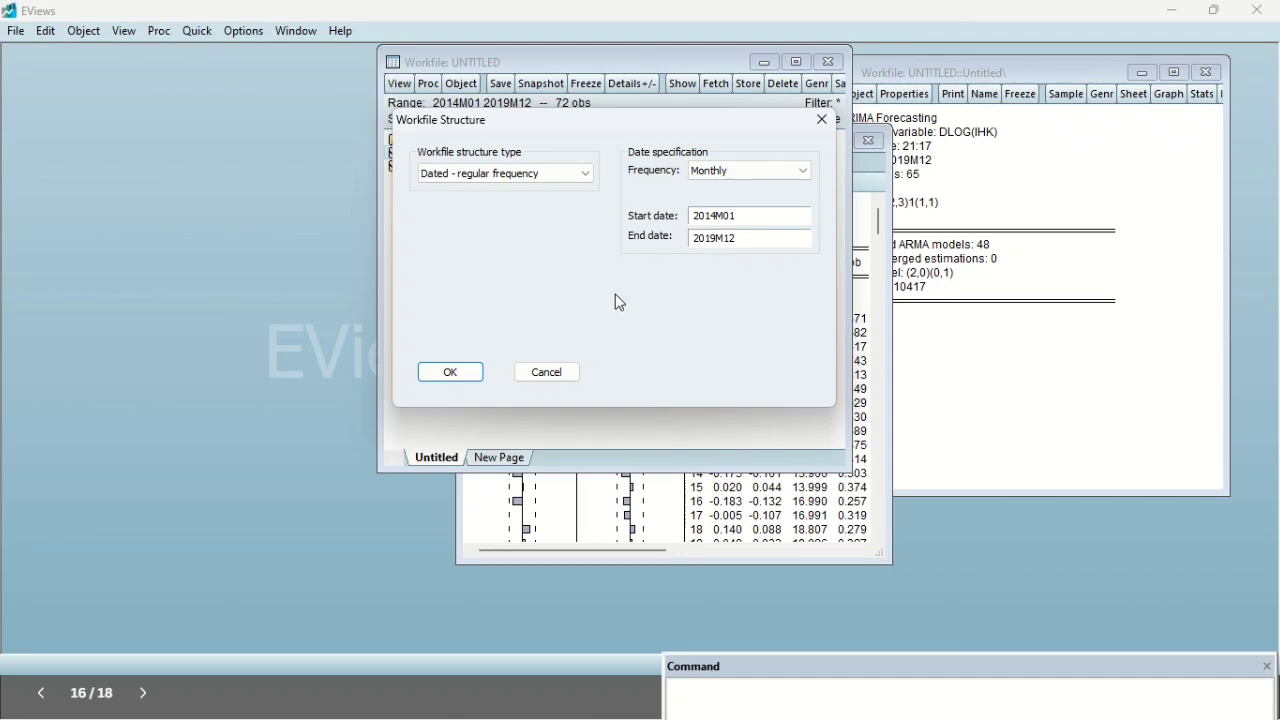
left_click(448, 374)
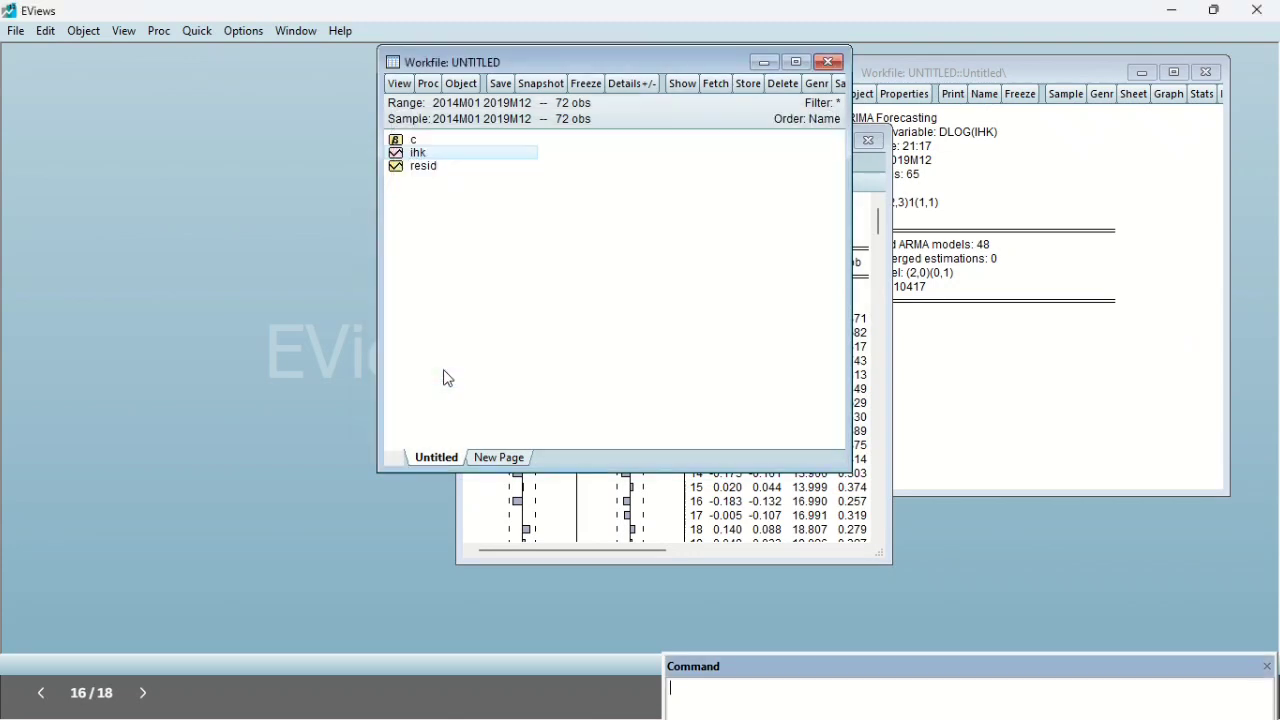
- Open the ihk series from the workfile to inspect its monthly values
double_click(459, 157)
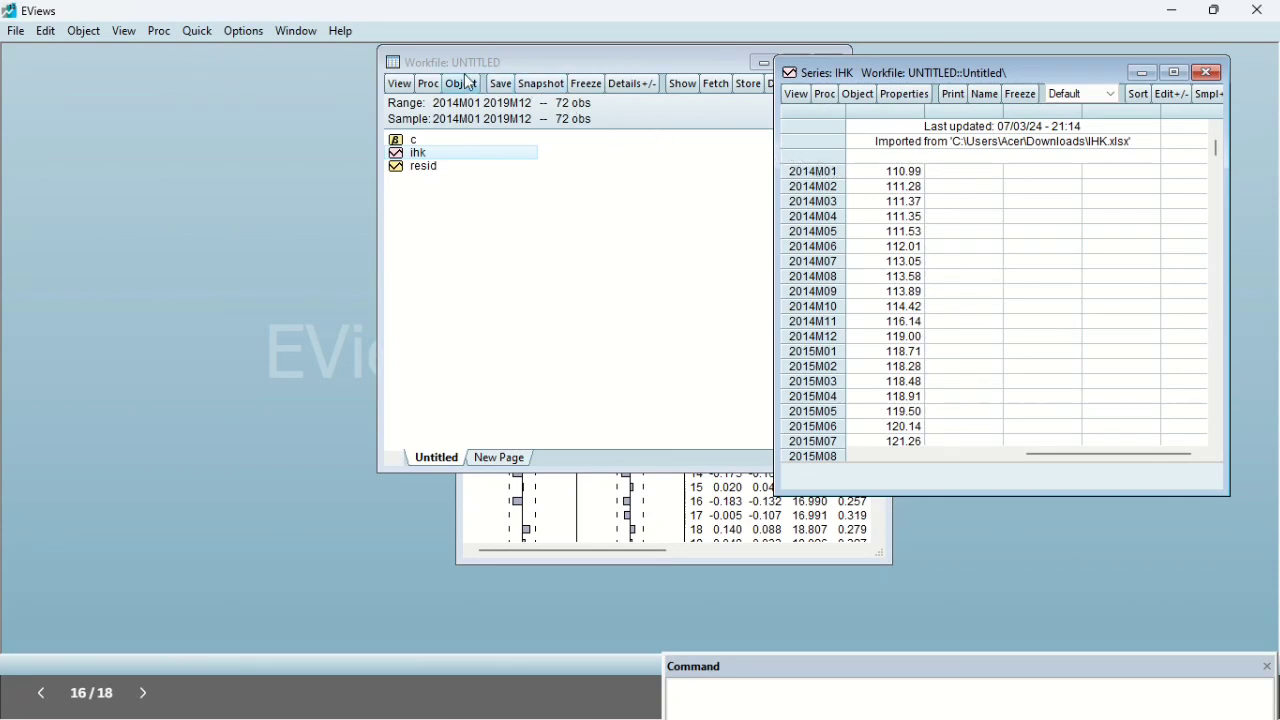
mouse_move(478, 2)
left_click(502, 52)
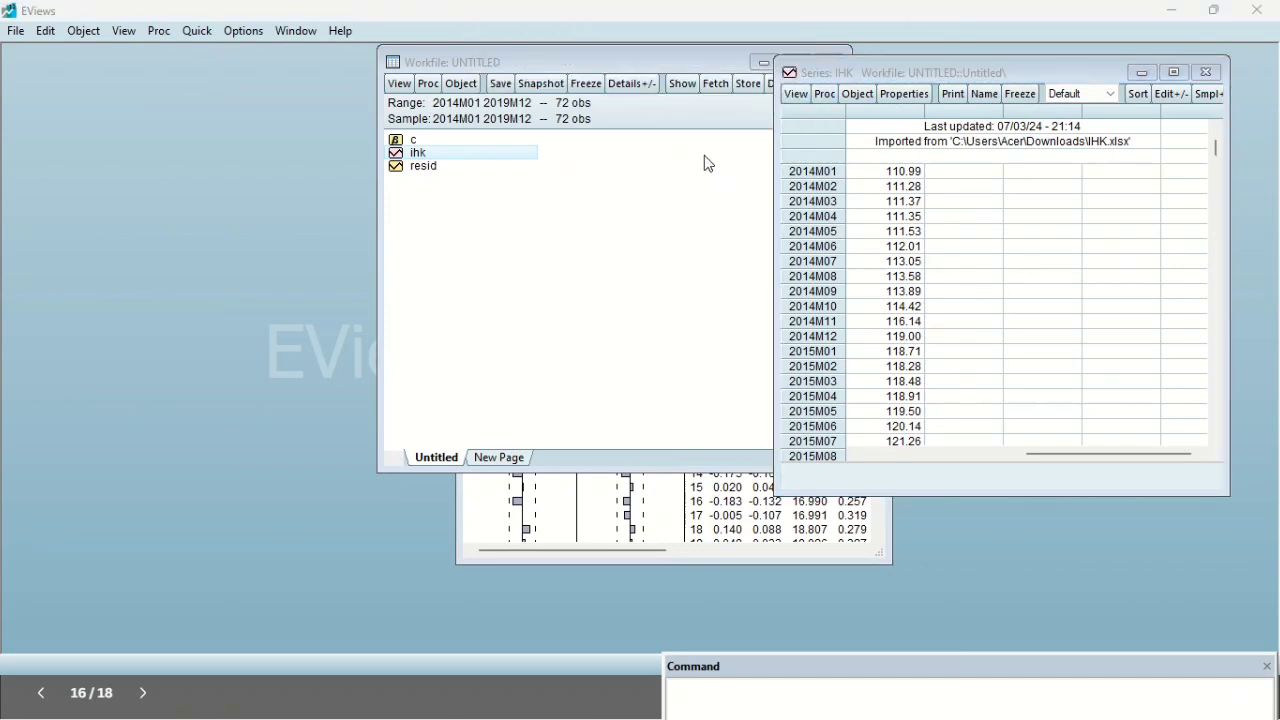
- Forecast IHK dynamically from the equation for 2019M07 to 2019M12, naming the forecast ihkf and its standard error series sef
left_click(704, 508)
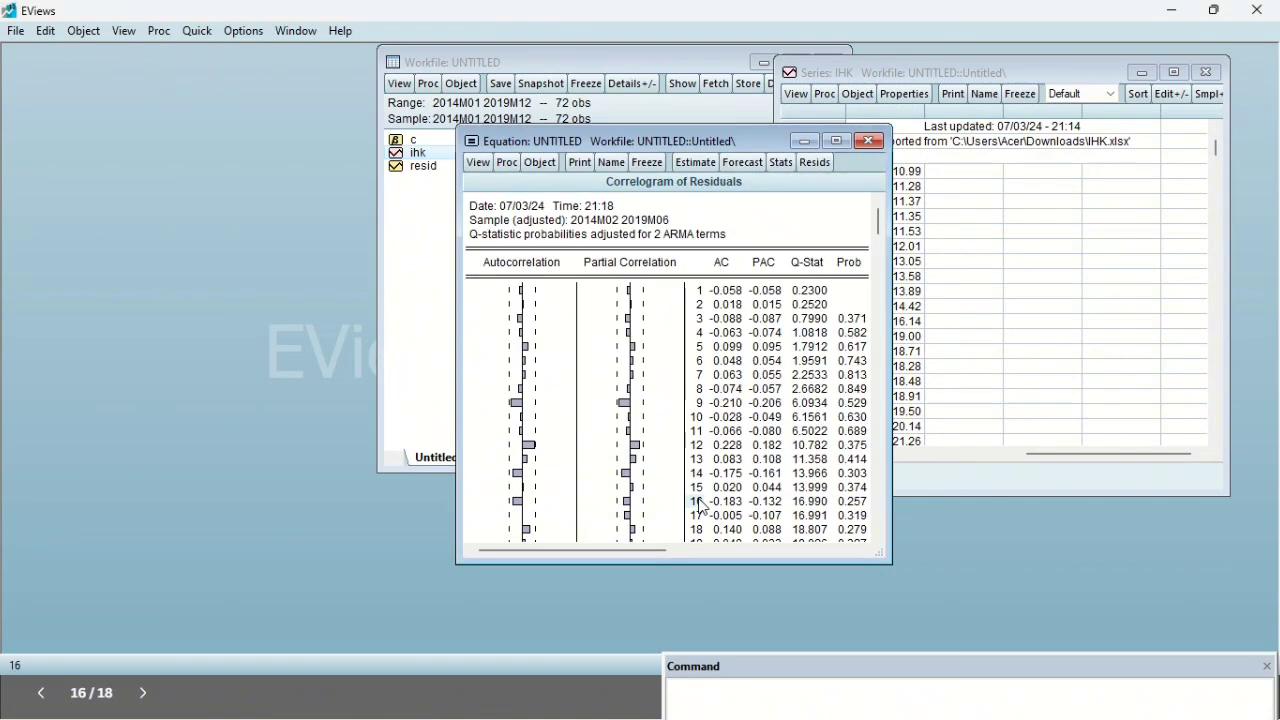
left_click(750, 166)
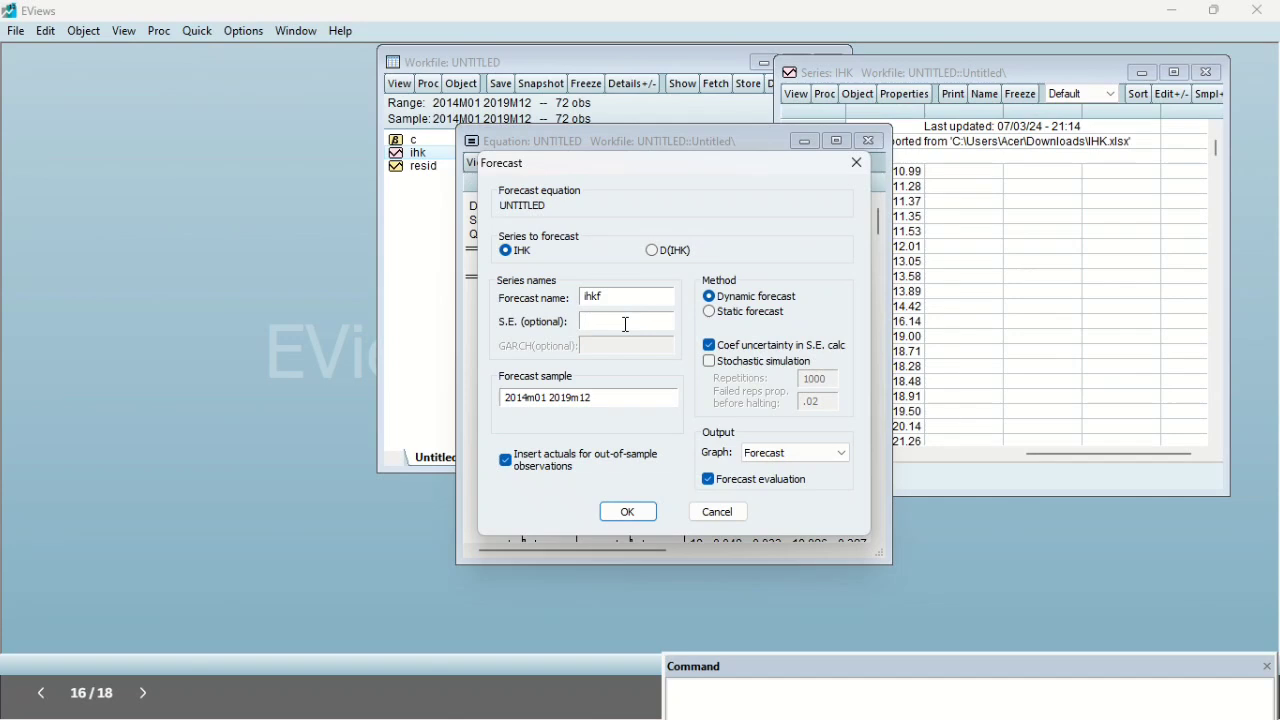
type("se")
key("BackSpace")
type("9")
key("BackSpace")
type("7")
left_click(629, 514)
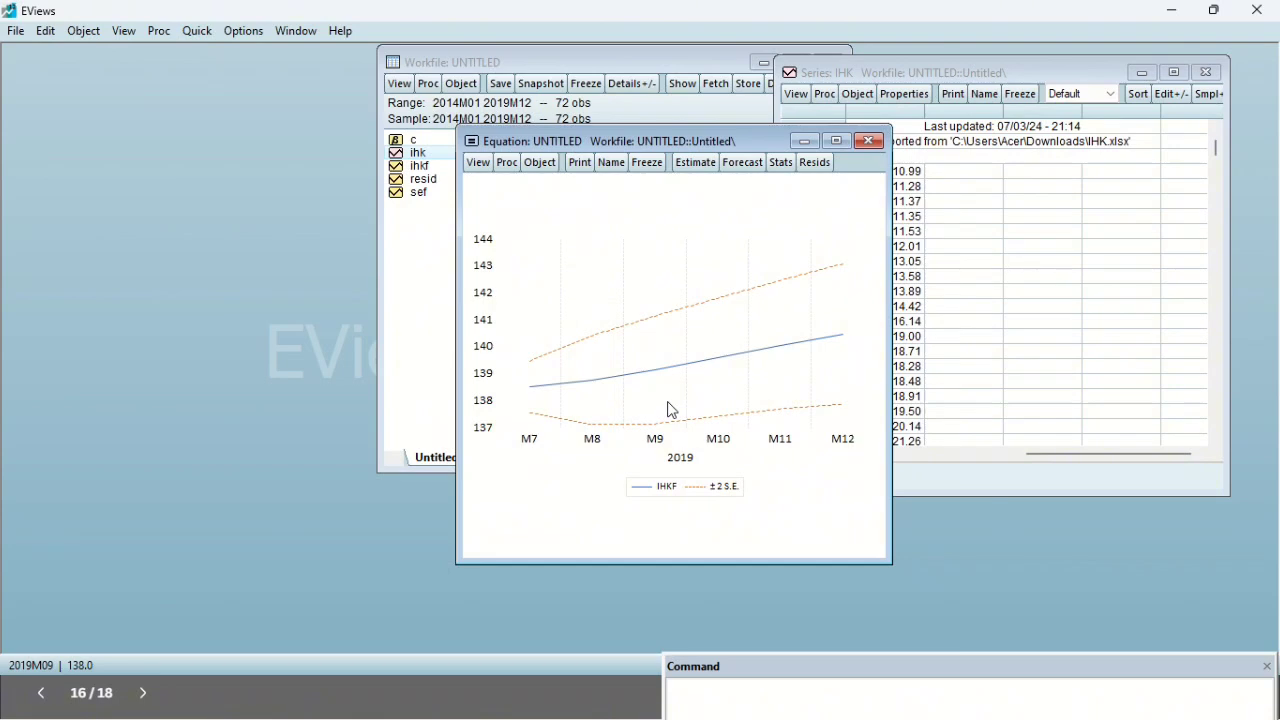
mouse_move(645, 384)
mouse_move(677, 317)
mouse_move(697, 415)
mouse_move(575, 410)
- Generate the series lo1 = ihkf - sef over 2014M01 2019M12, then view its values and minimize its window
left_click(419, 290)
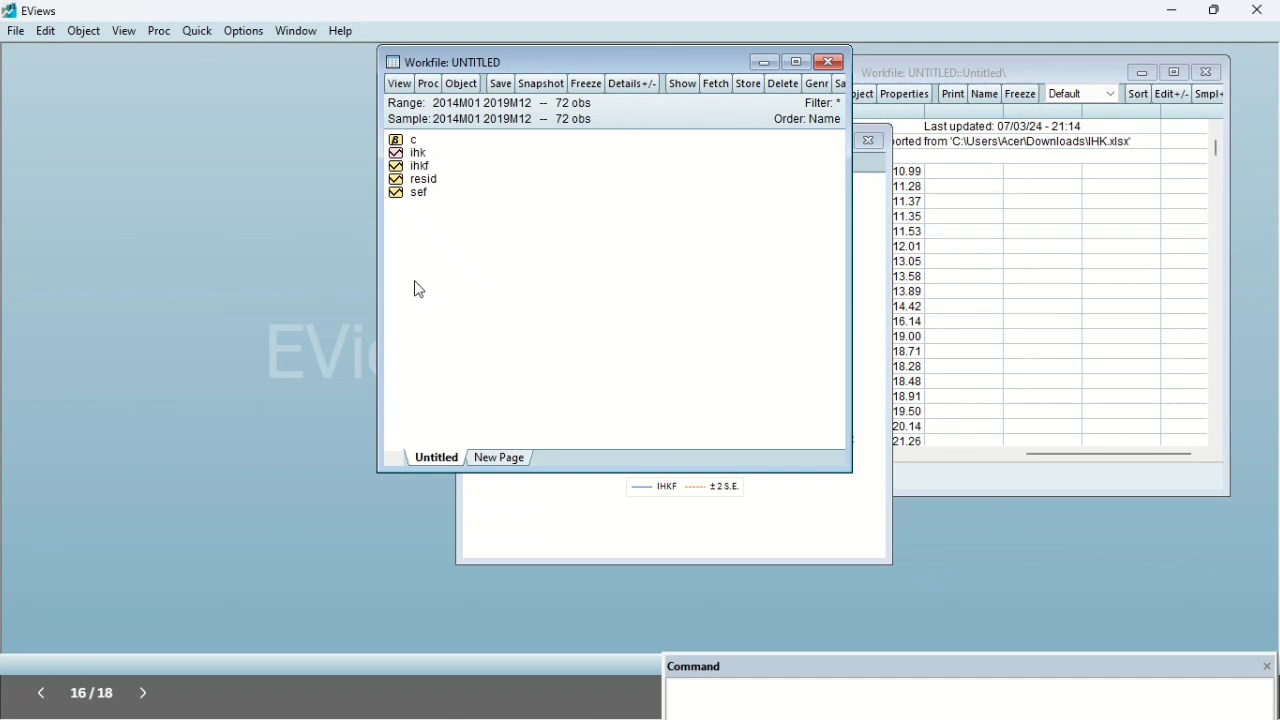
left_click(818, 88)
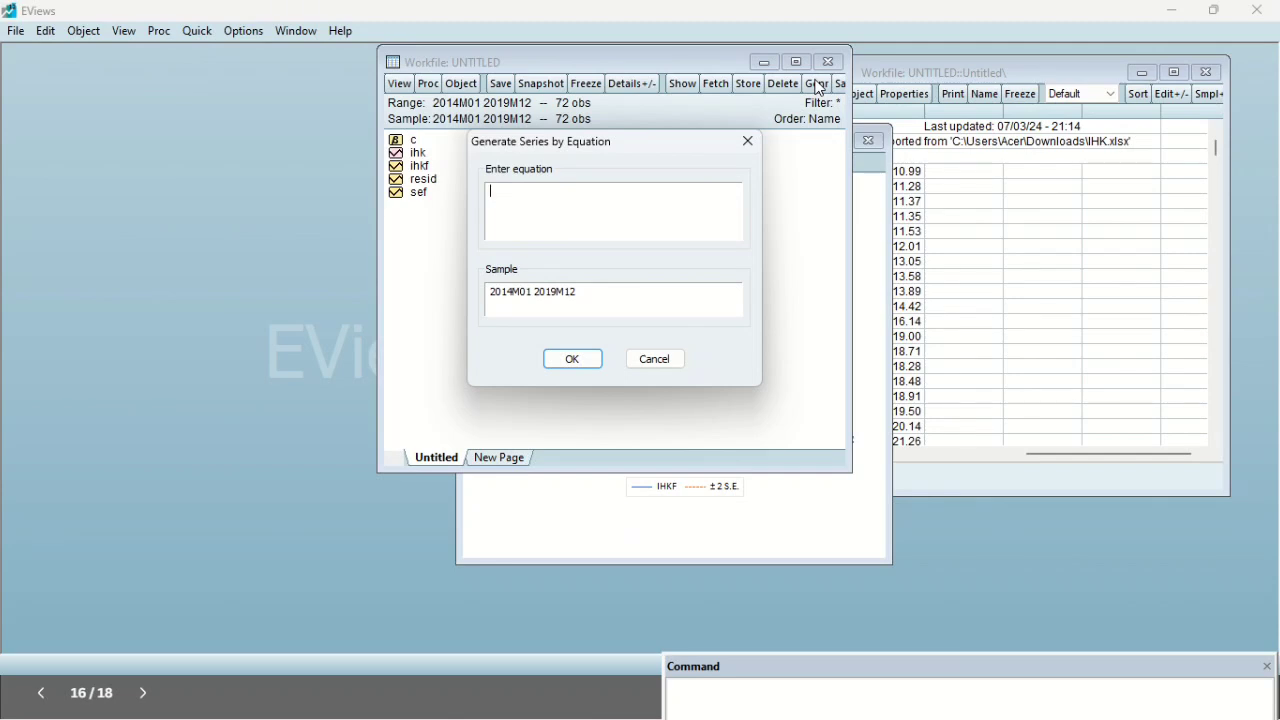
type("lo1 = ihkf - sef")
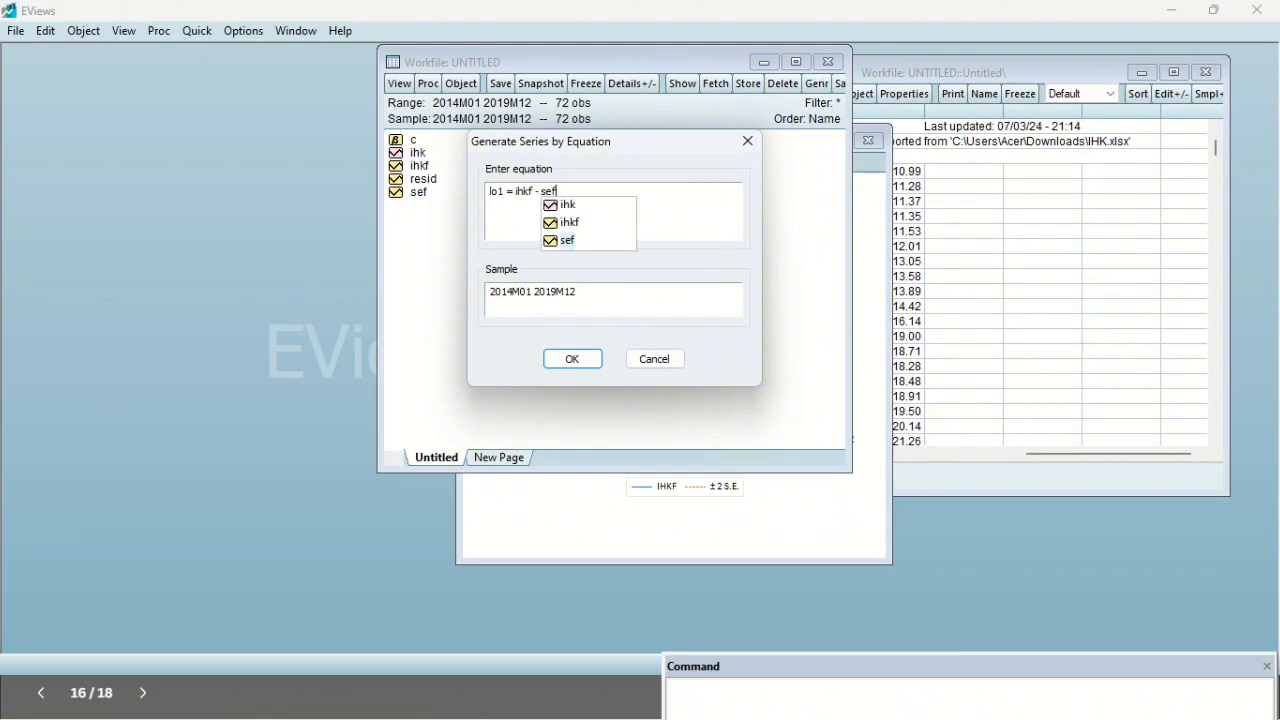
key("Return")
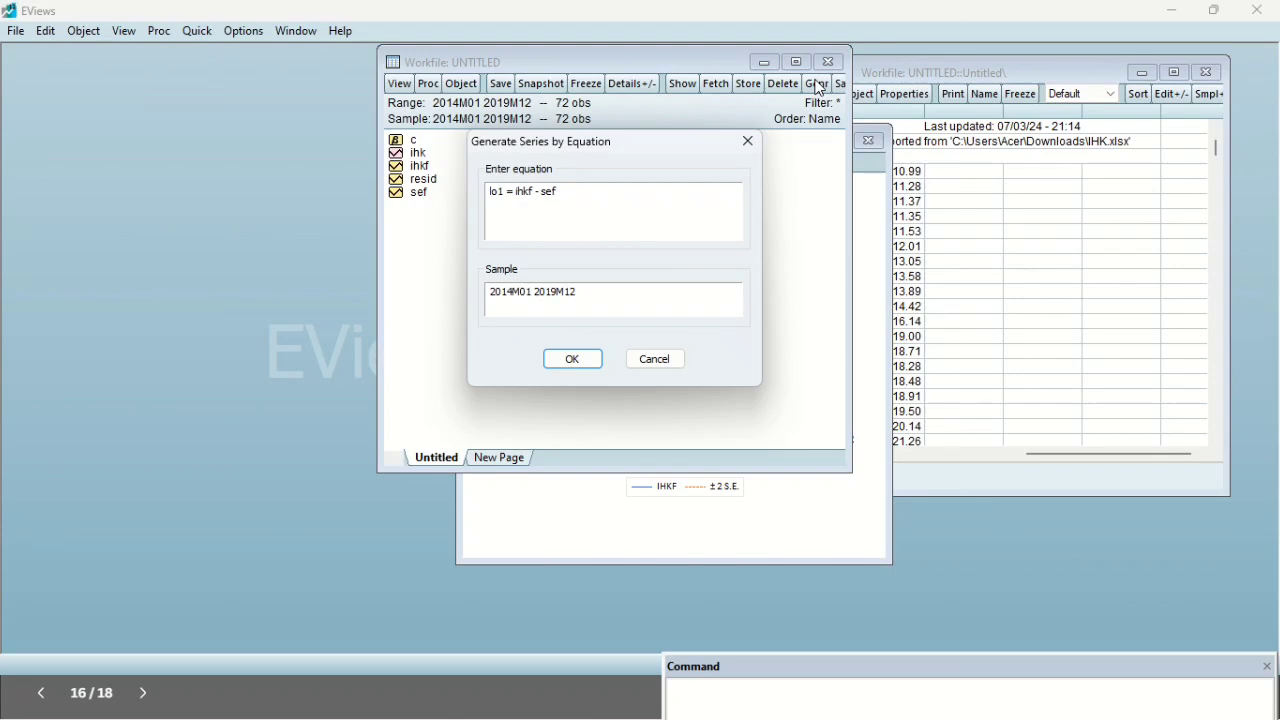
left_click(577, 366)
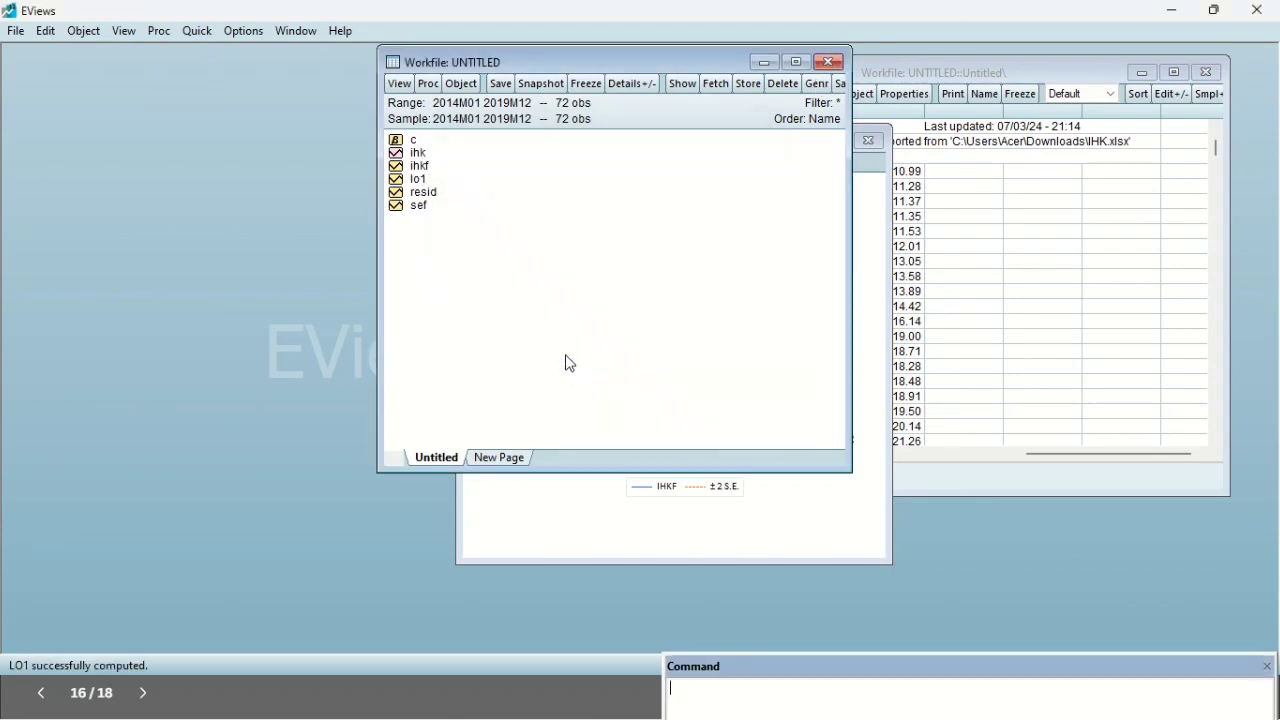
double_click(419, 182)
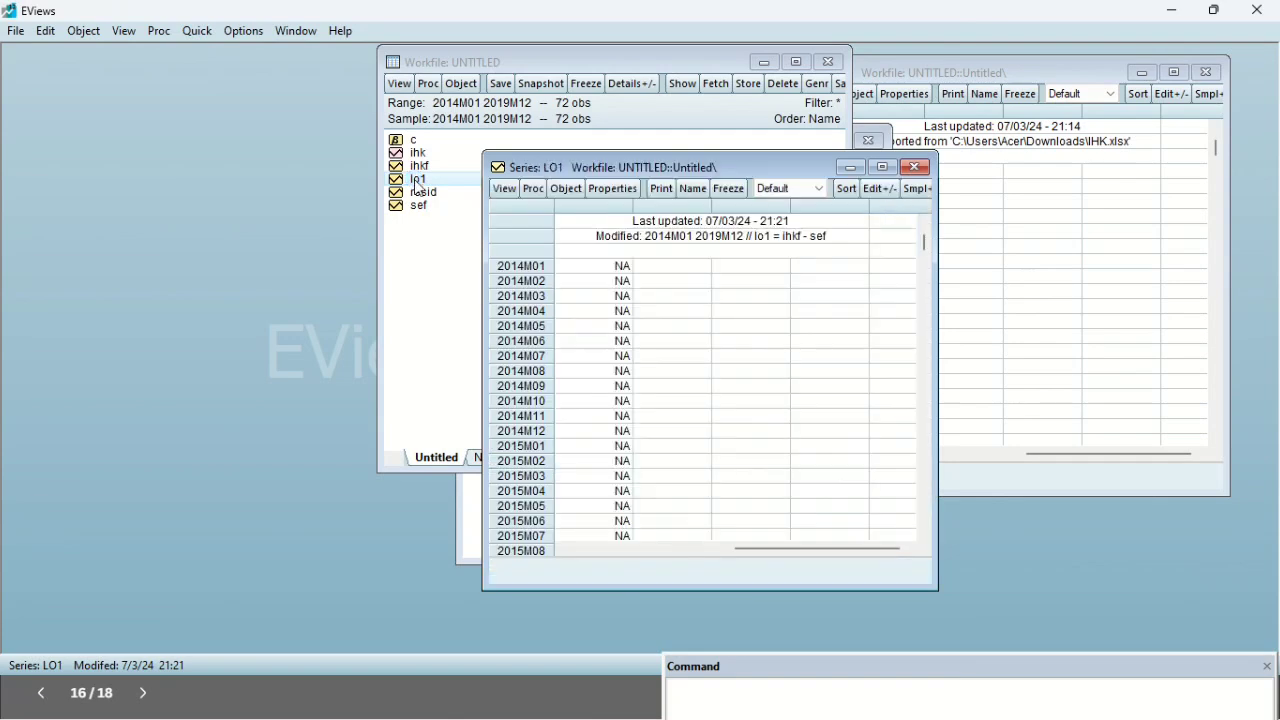
left_click(852, 168)
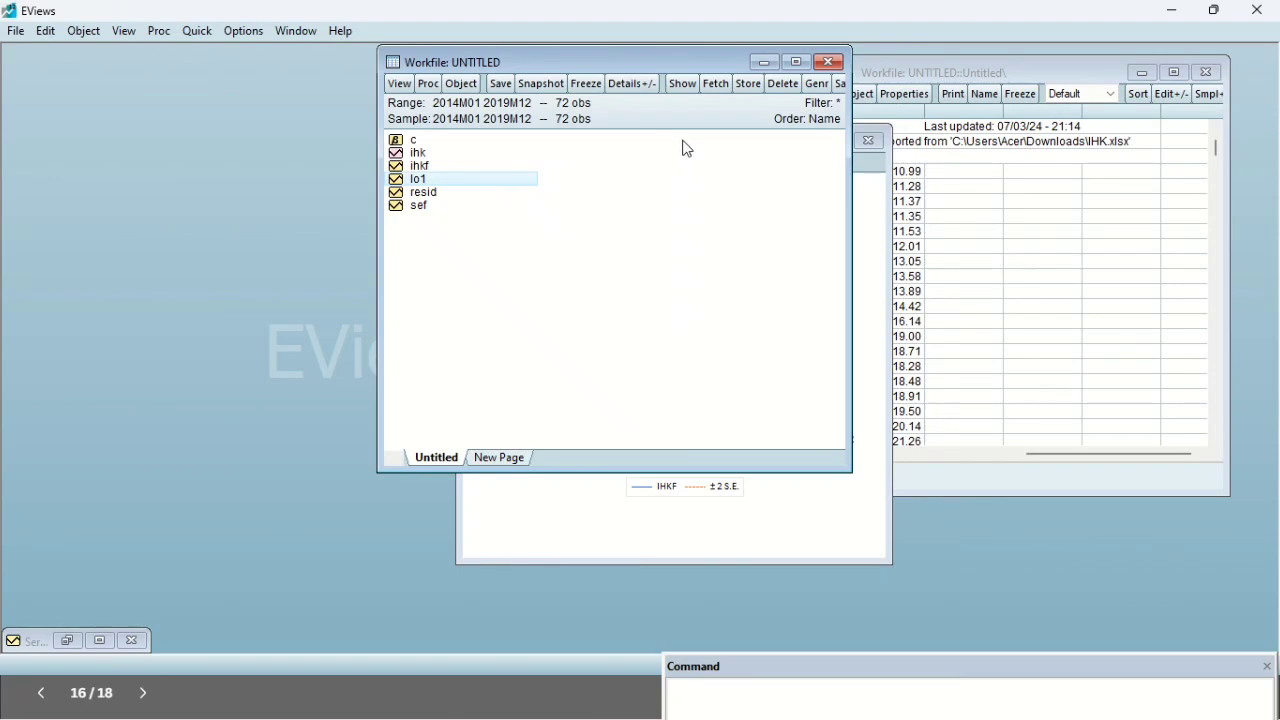
- Generate the series hi1 = ihkf + sef over the sample 2014M01 2019M12
left_click(820, 87)
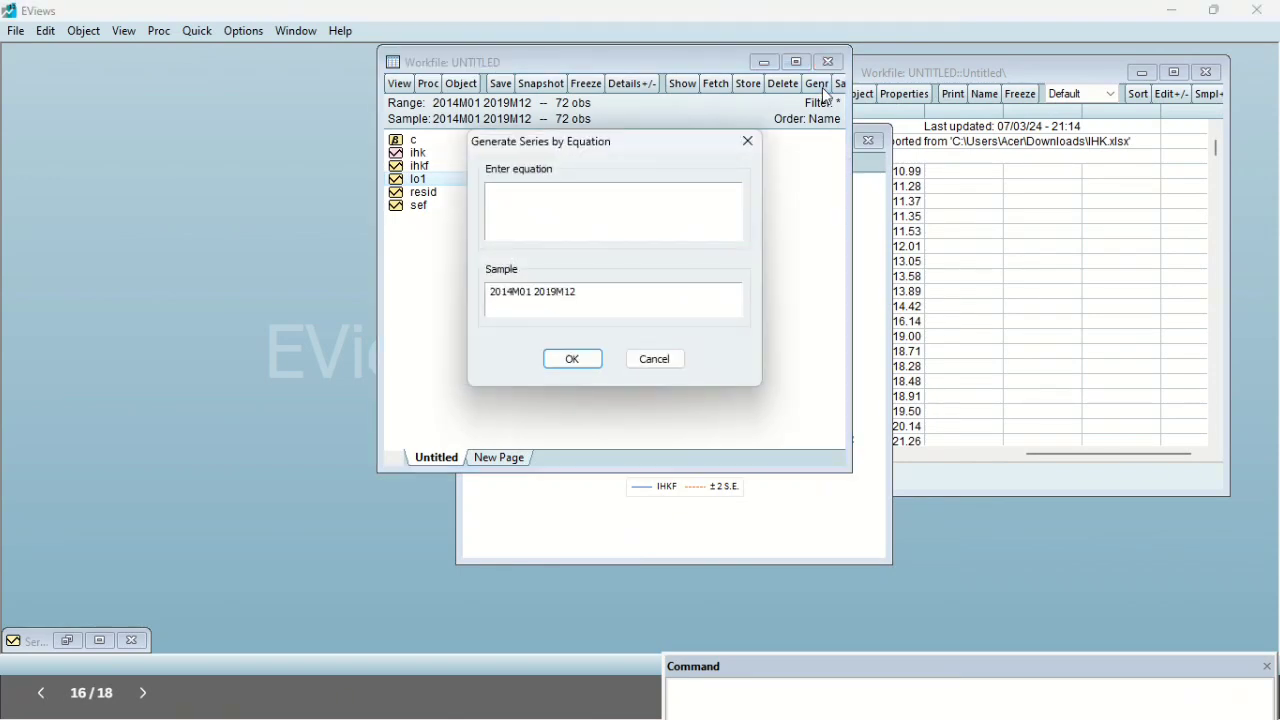
type("hi1")
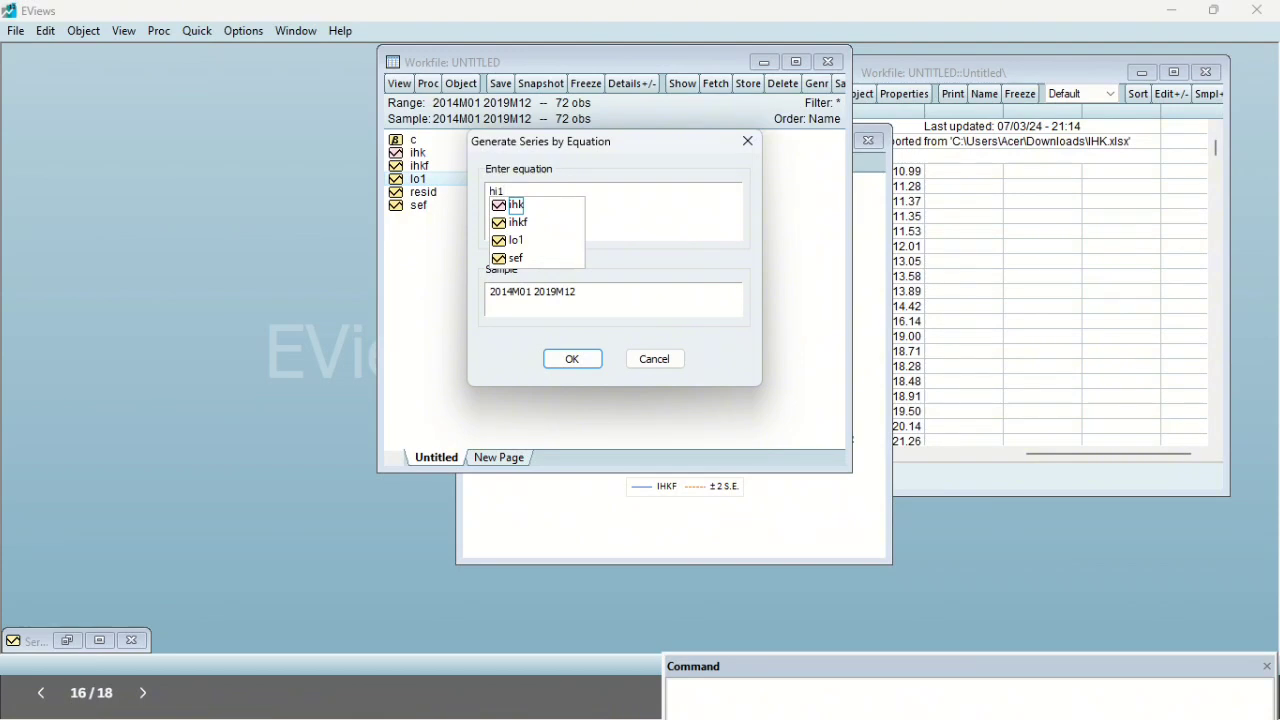
type(" = ihkf")
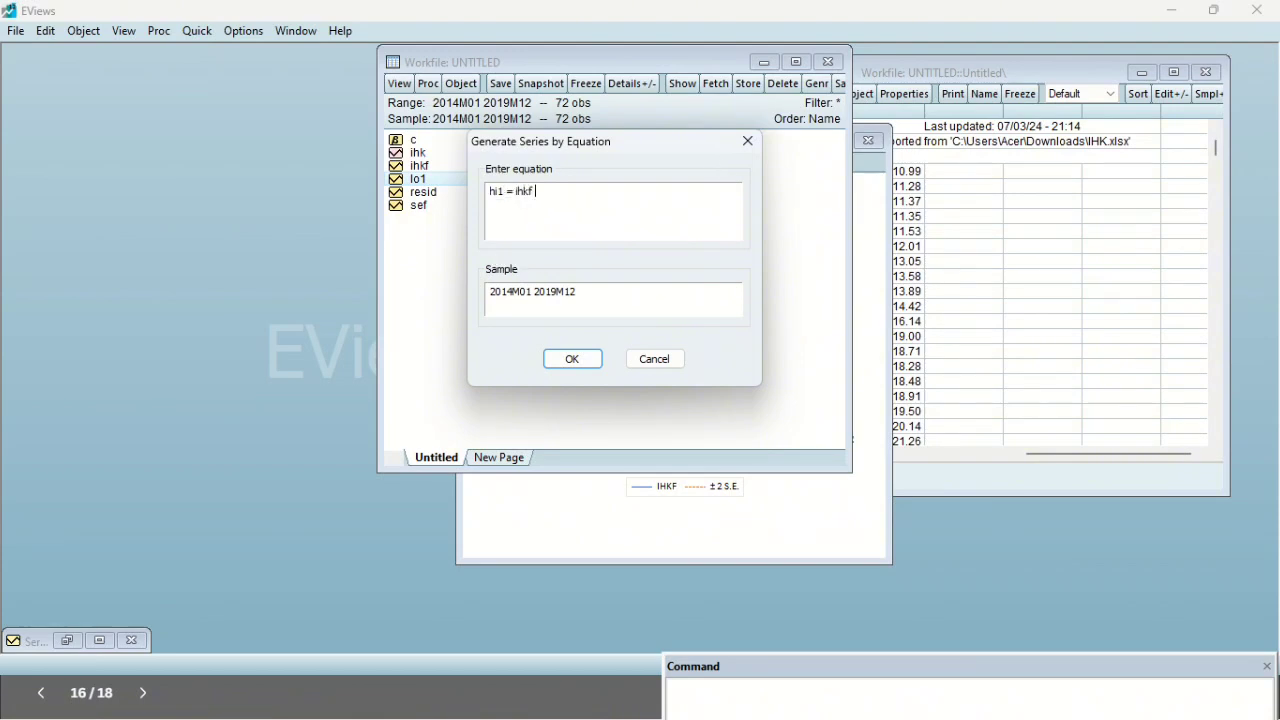
type(" + sef")
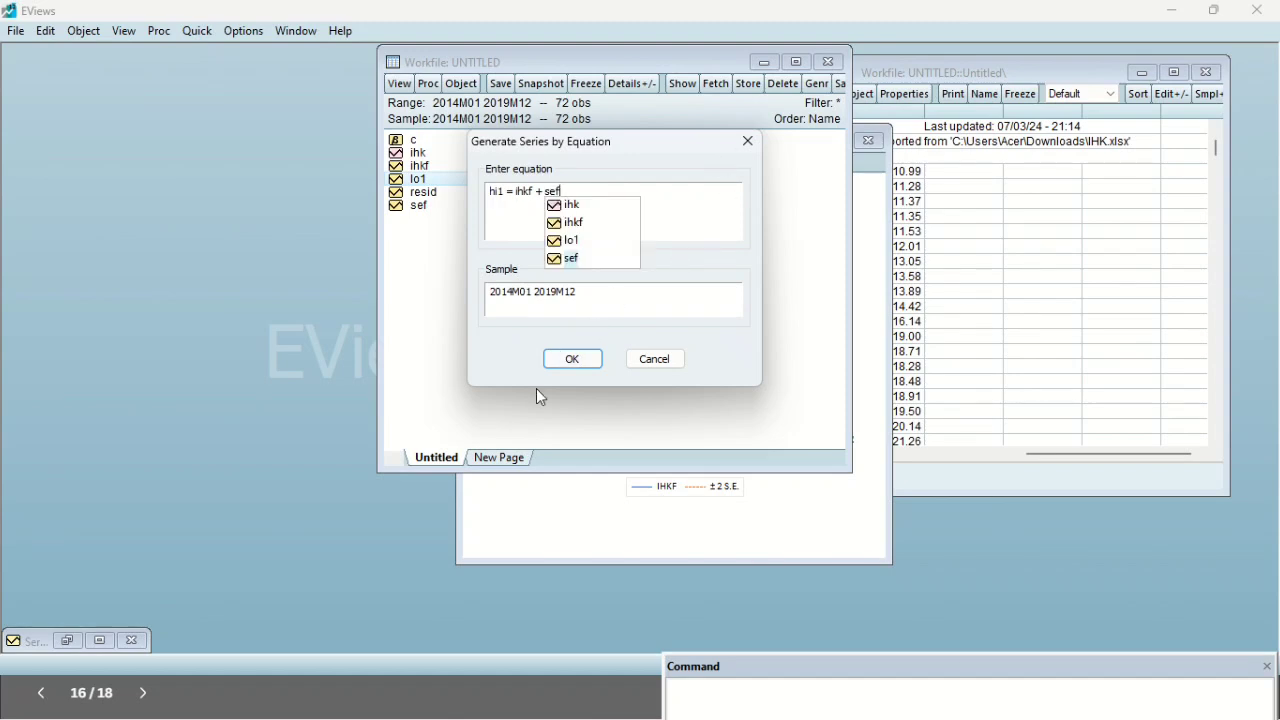
left_click(567, 363)
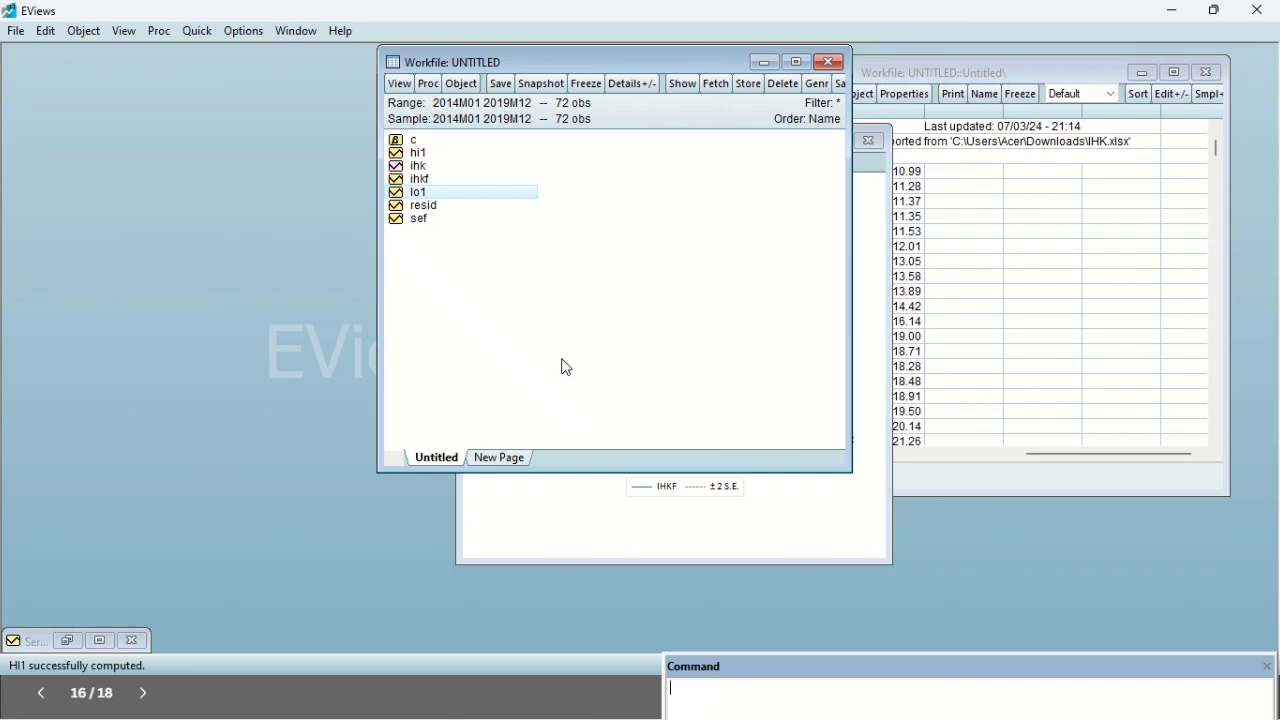
- Select the series hi1, ihk, ihkf and lo1 in the workfile and open them together as a group
left_click(460, 200)
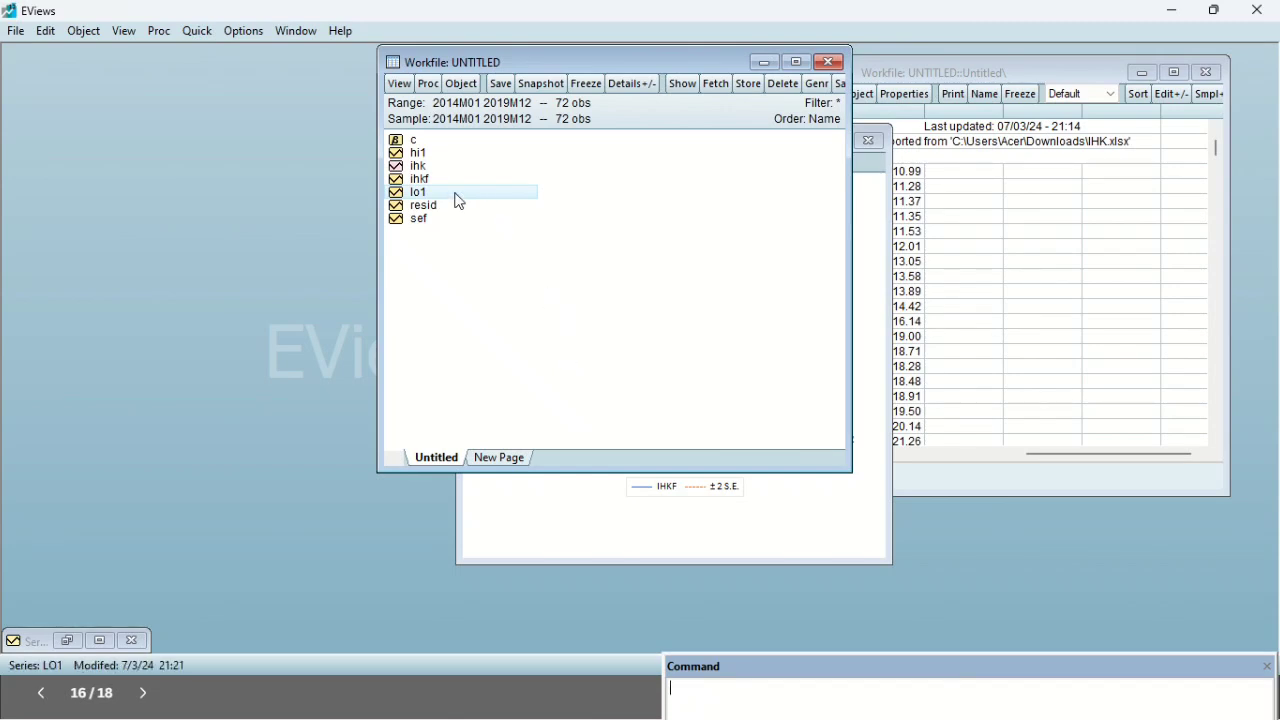
left_click(427, 156)
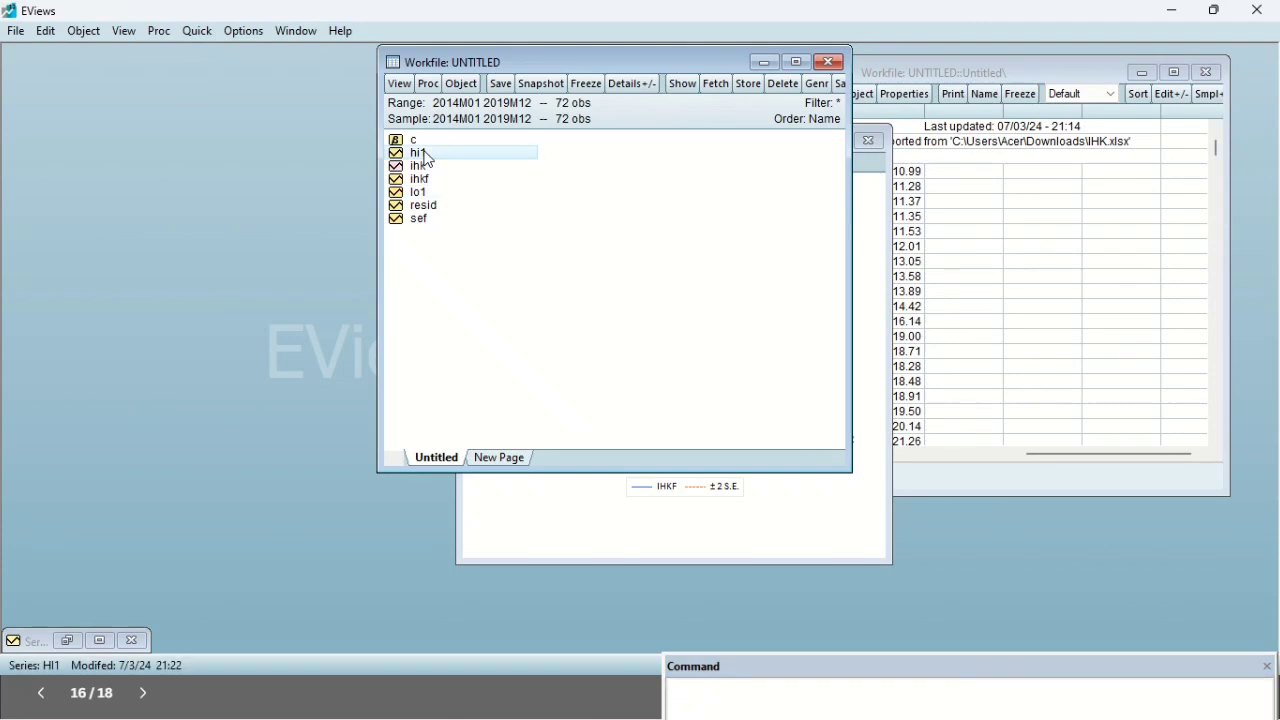
key("shift+Down")
key("shift+Down")
key("shift+Down")
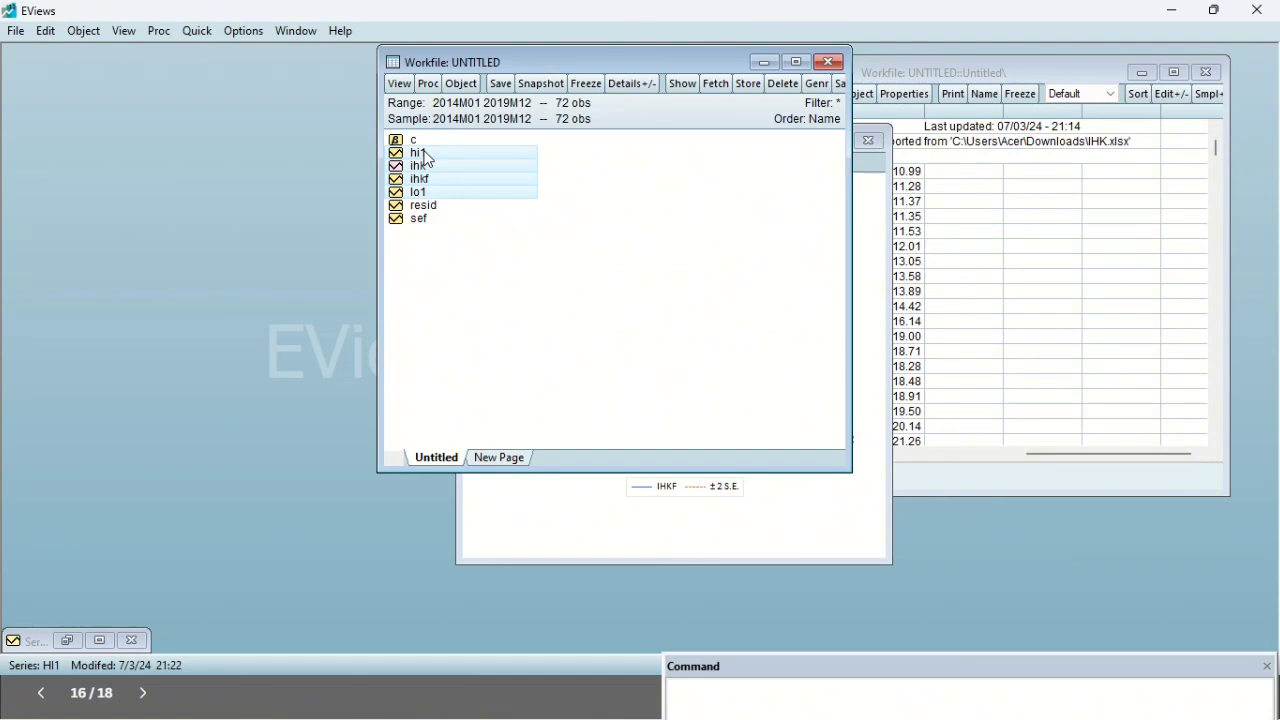
right_click(427, 156)
mouse_move(479, 166)
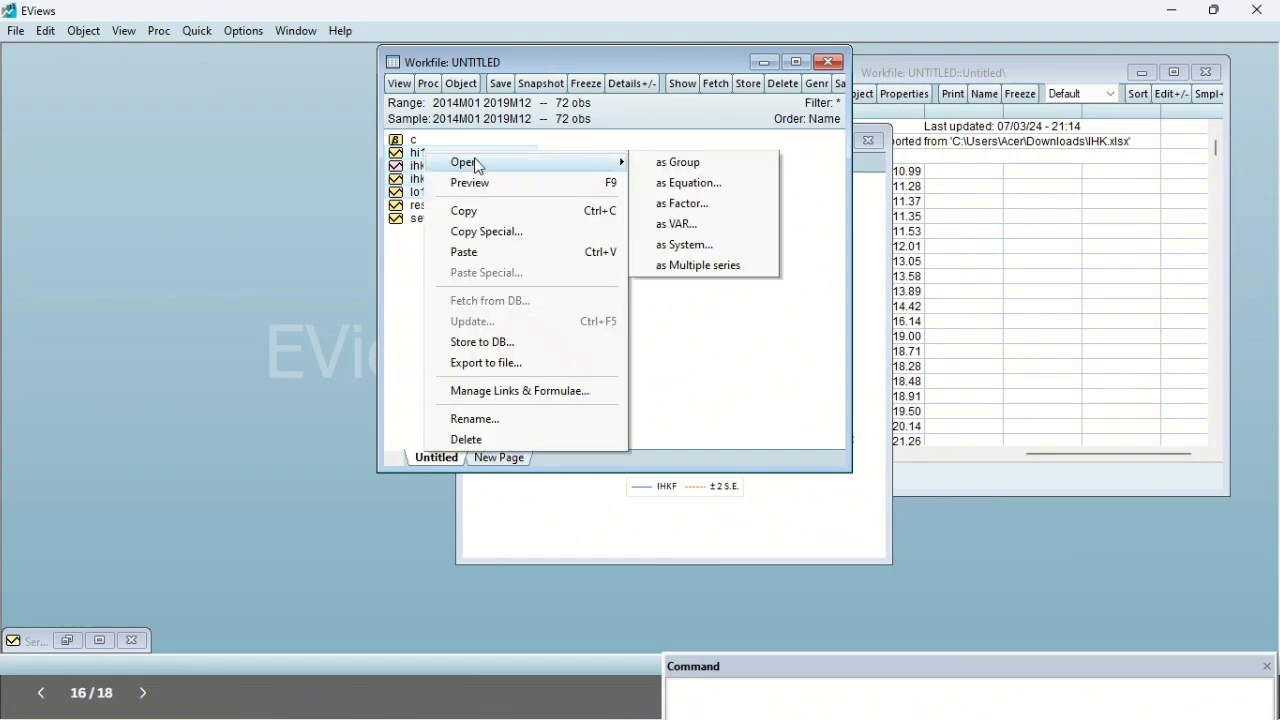
left_click(655, 161)
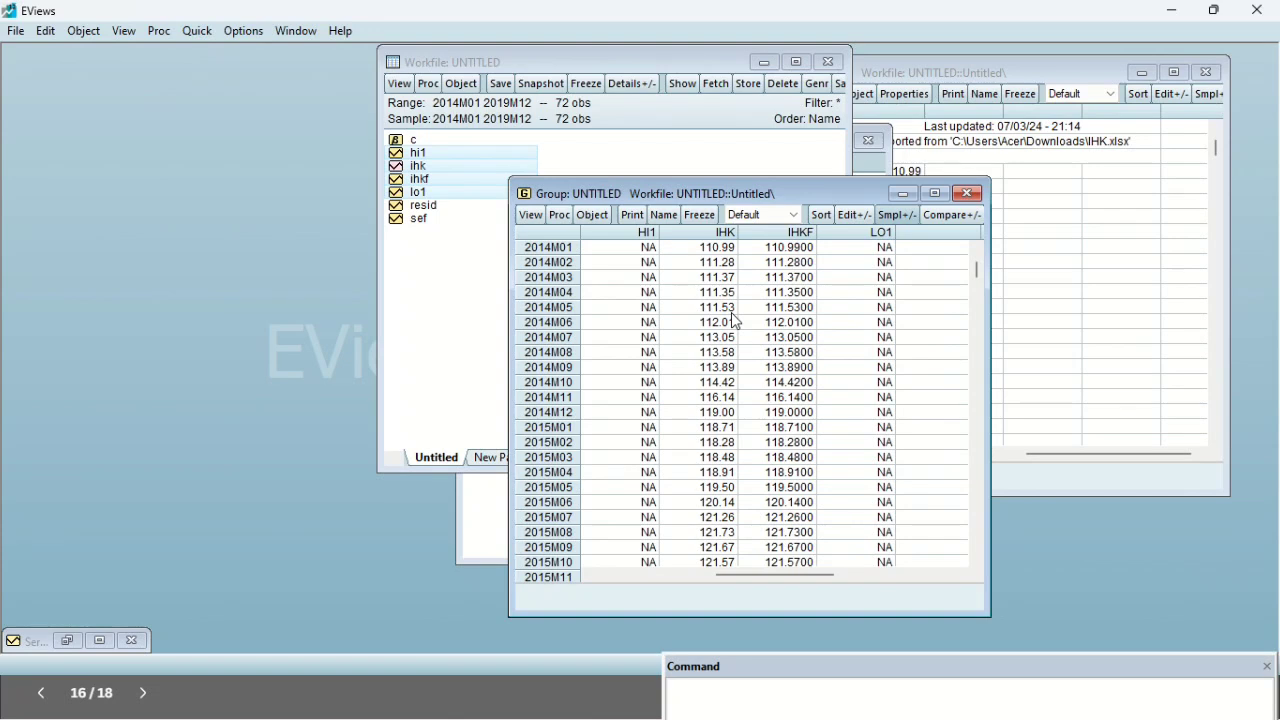
- Maximize the group table, examine the forecast and bound values for 2019M07 to 2019M12, and restore the window size
left_click(936, 194)
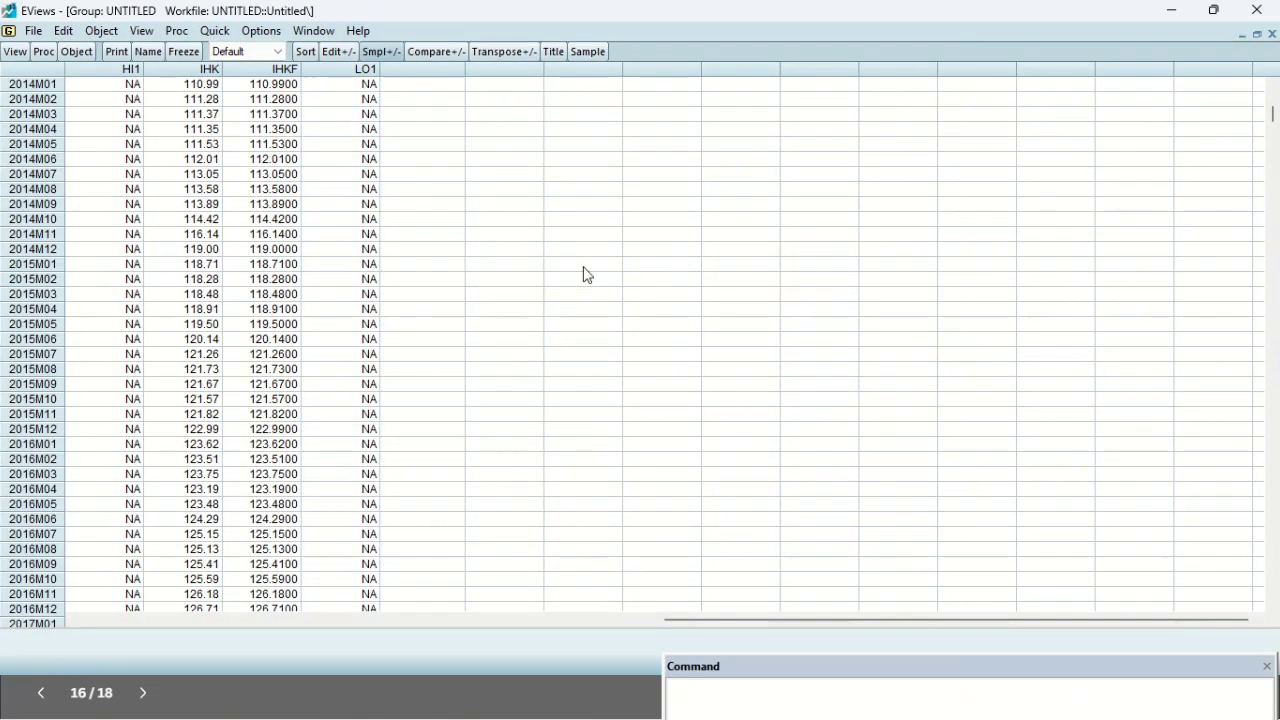
scroll(587, 275, "down", 1)
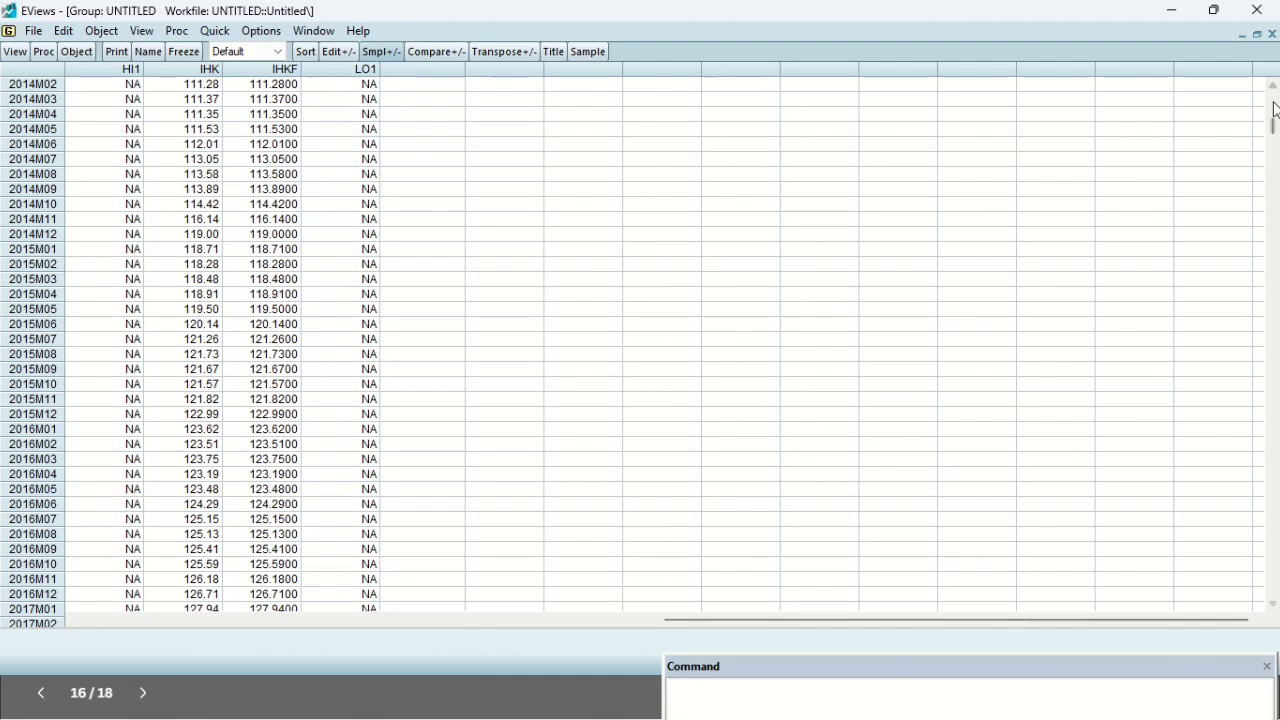
mouse_move(1274, 130)
left_mouse_down()
mouse_move(1276, 535)
mouse_move(1274, 125)
left_mouse_up()
left_click_drag(1274, 127, 1278, 653)
left_click_drag(1274, 123, 1274, 585)
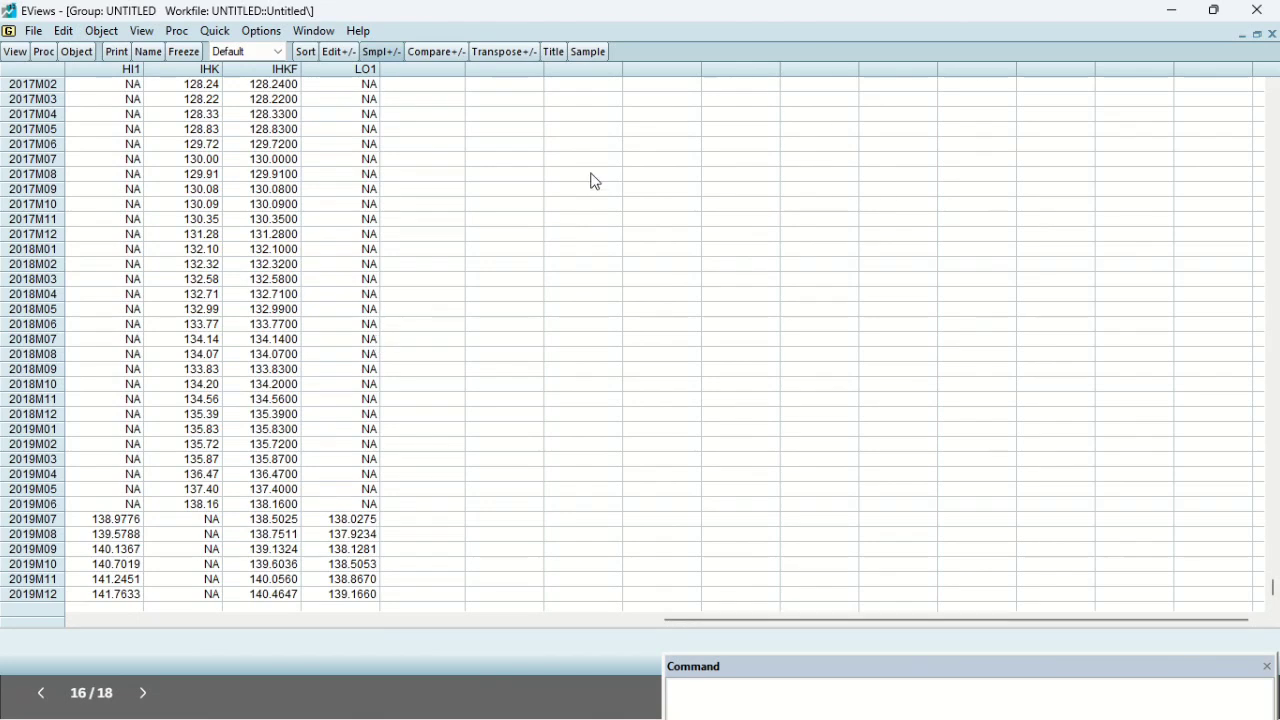
left_click(1257, 34)
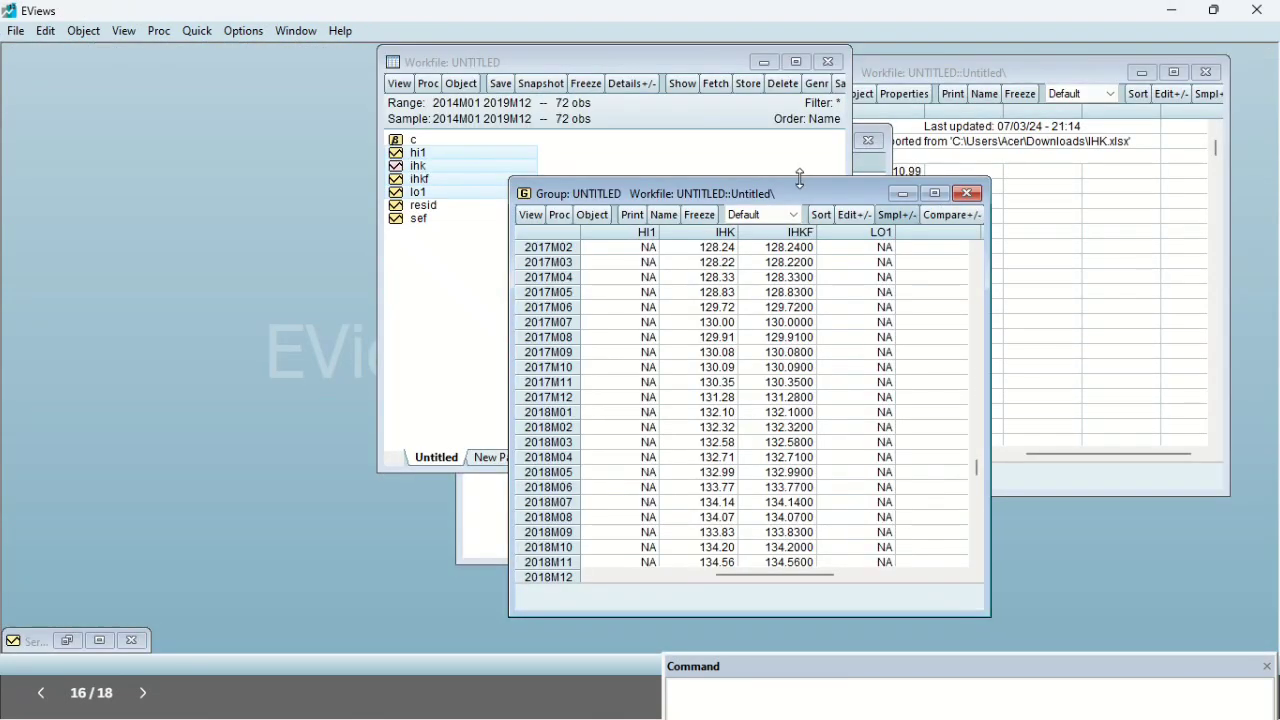
mouse_move(689, 40)
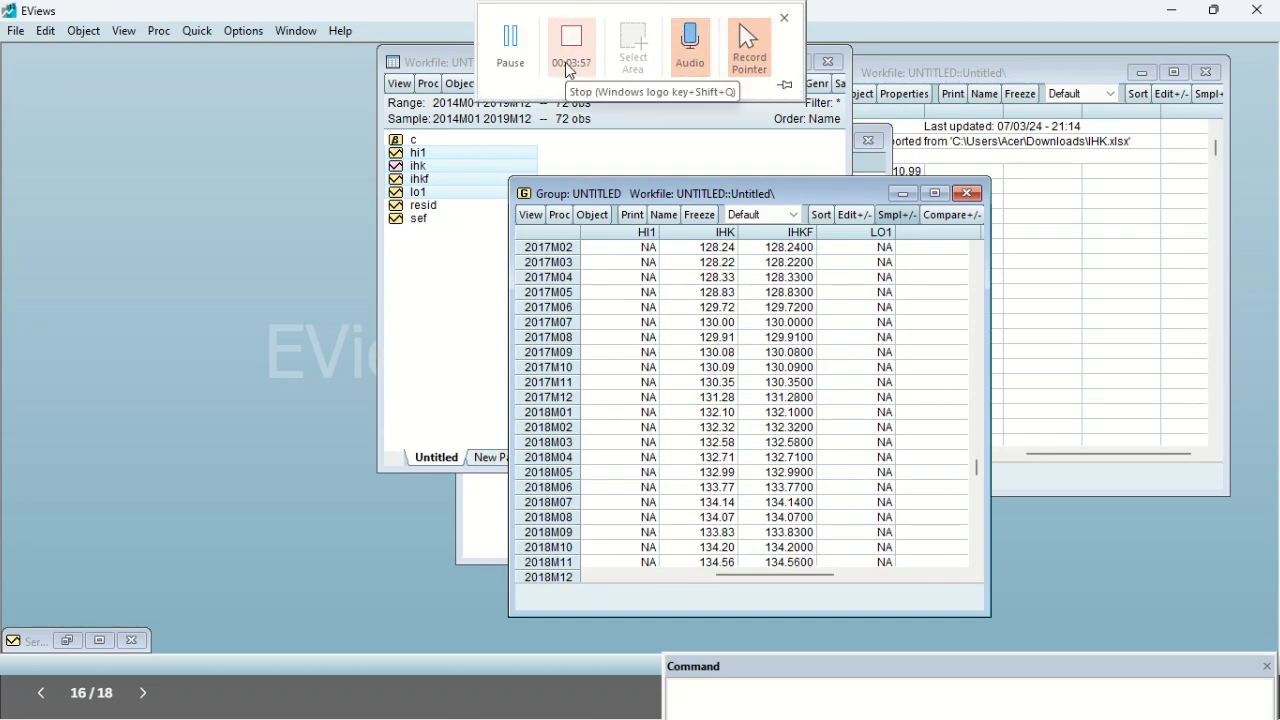
left_click(512, 48)
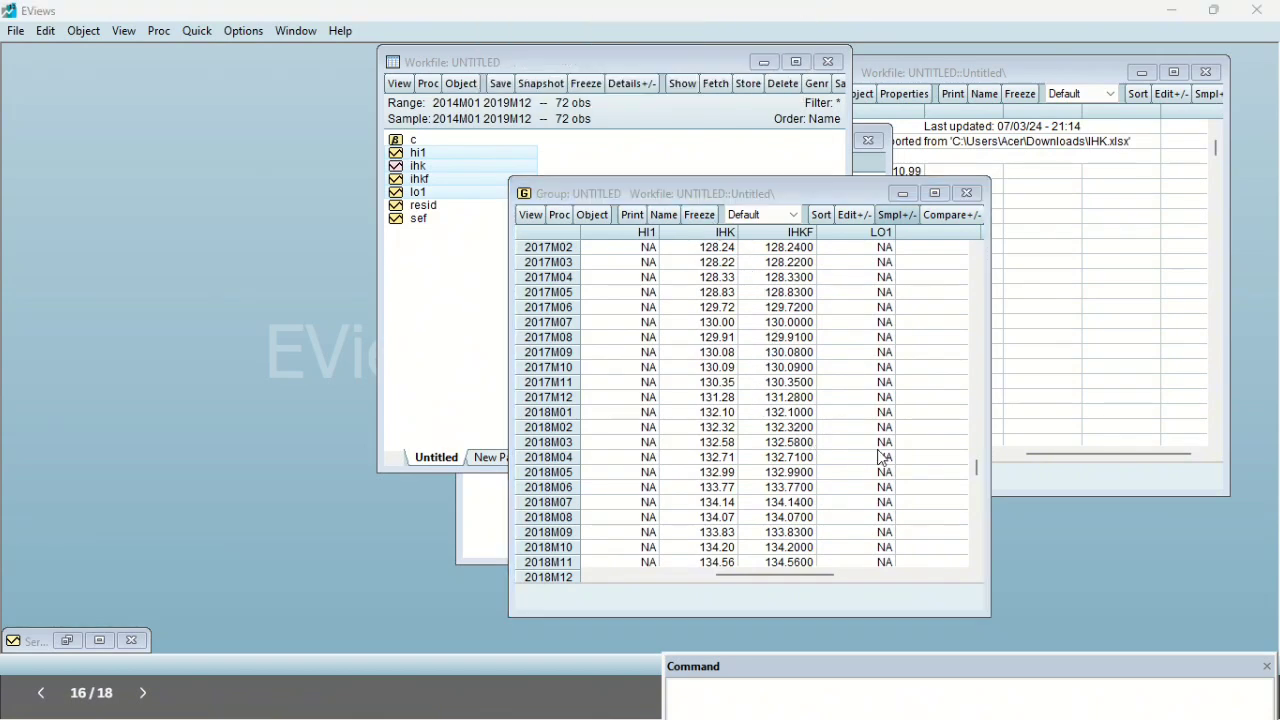
- Plot the hi1, ihk, ihkf and lo1 group as a basic Line & Symbol graph with raw data in a single graph
left_click(971, 470)
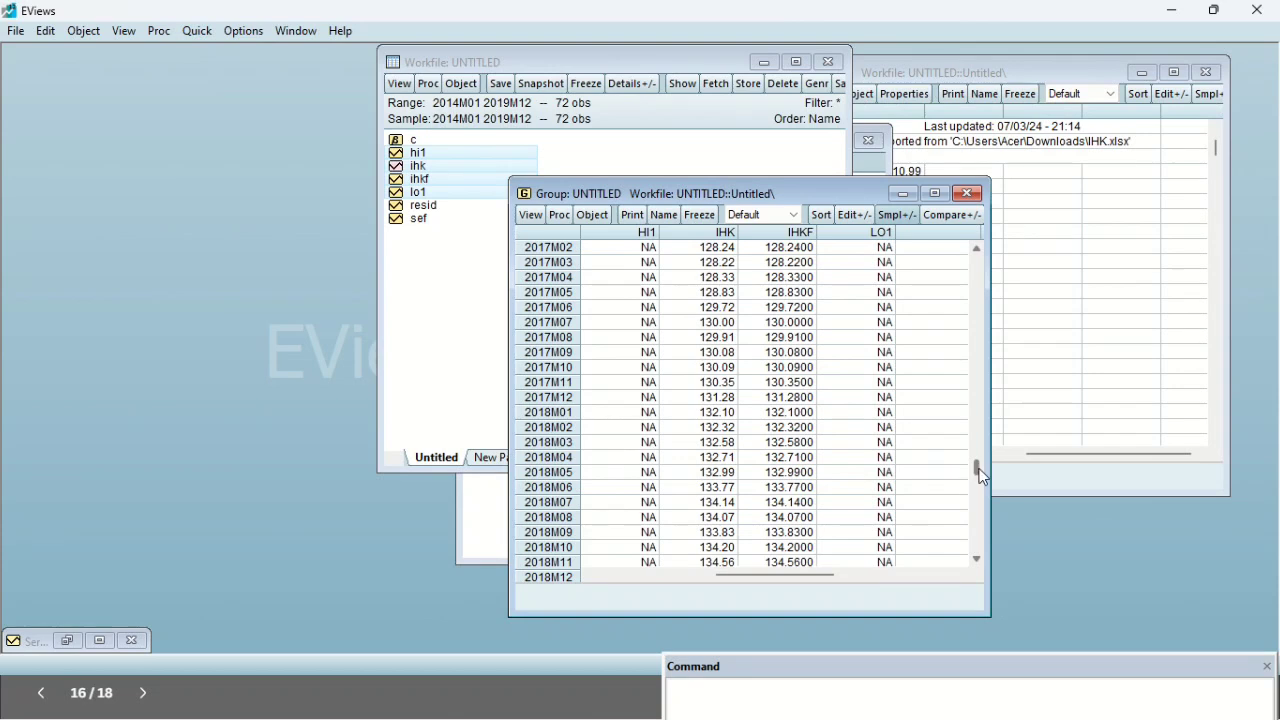
left_click_drag(977, 467, 977, 550)
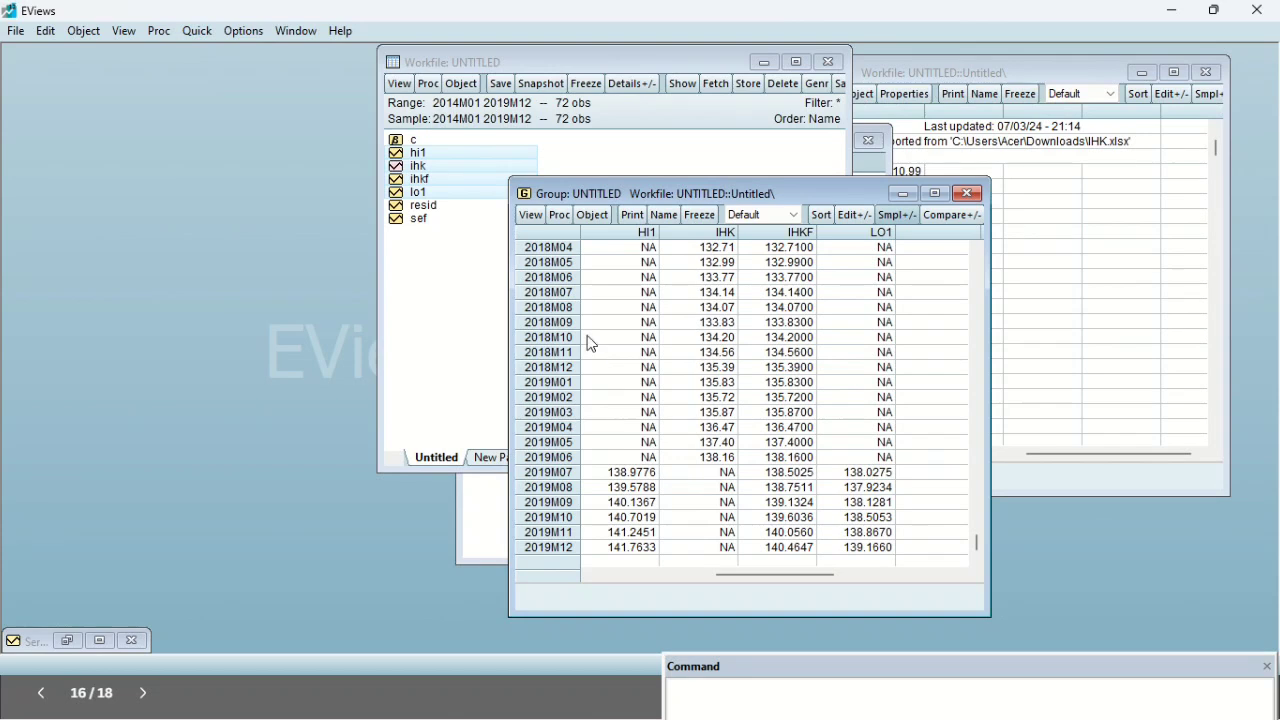
left_click(533, 216)
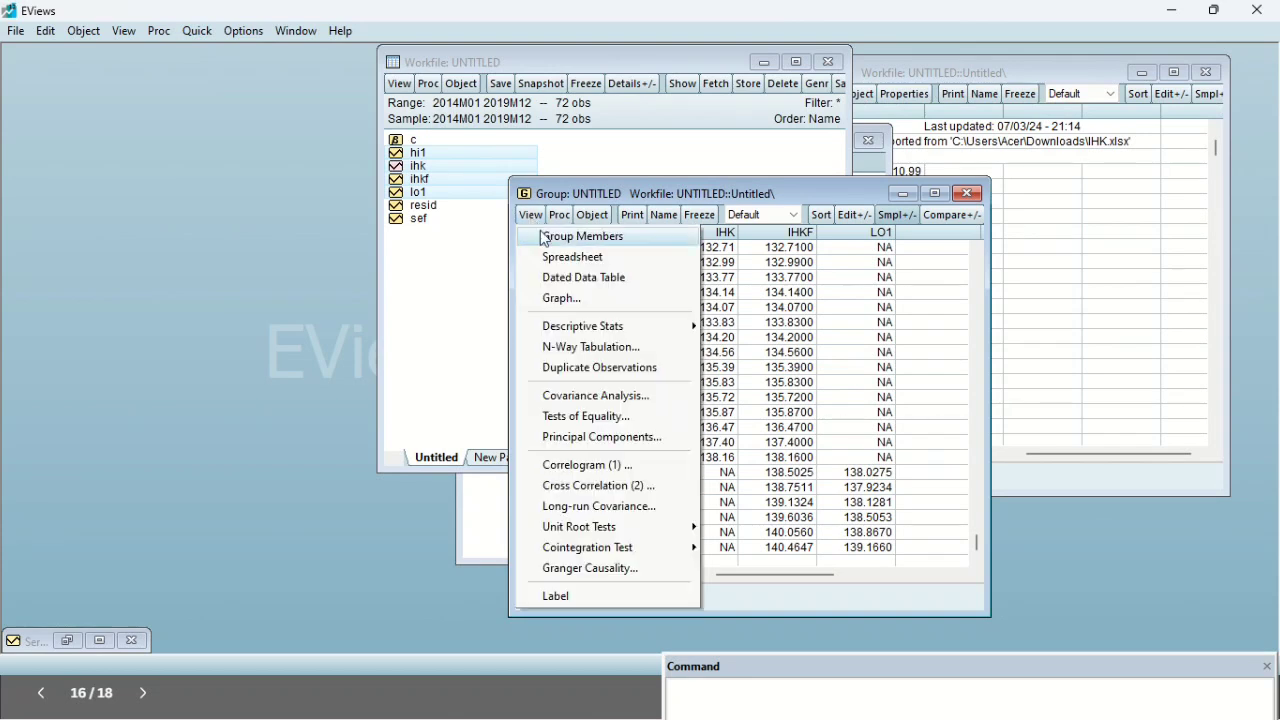
left_click(594, 297)
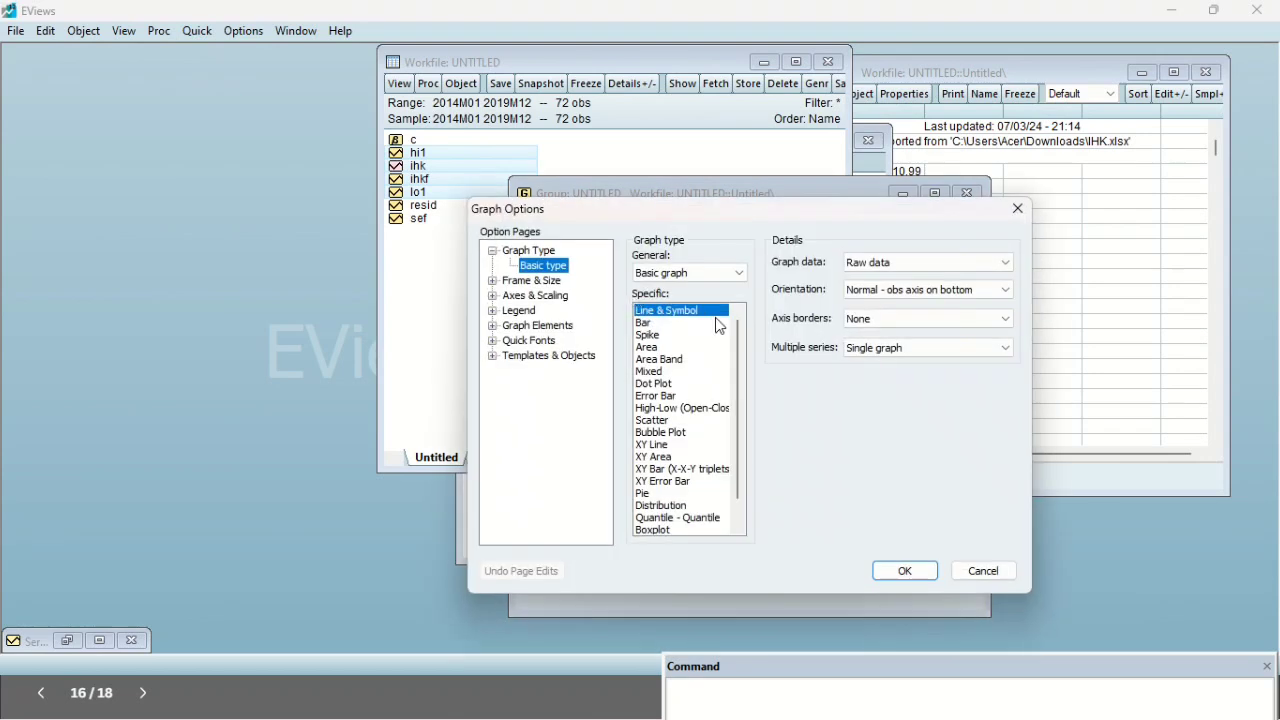
left_click(905, 571)
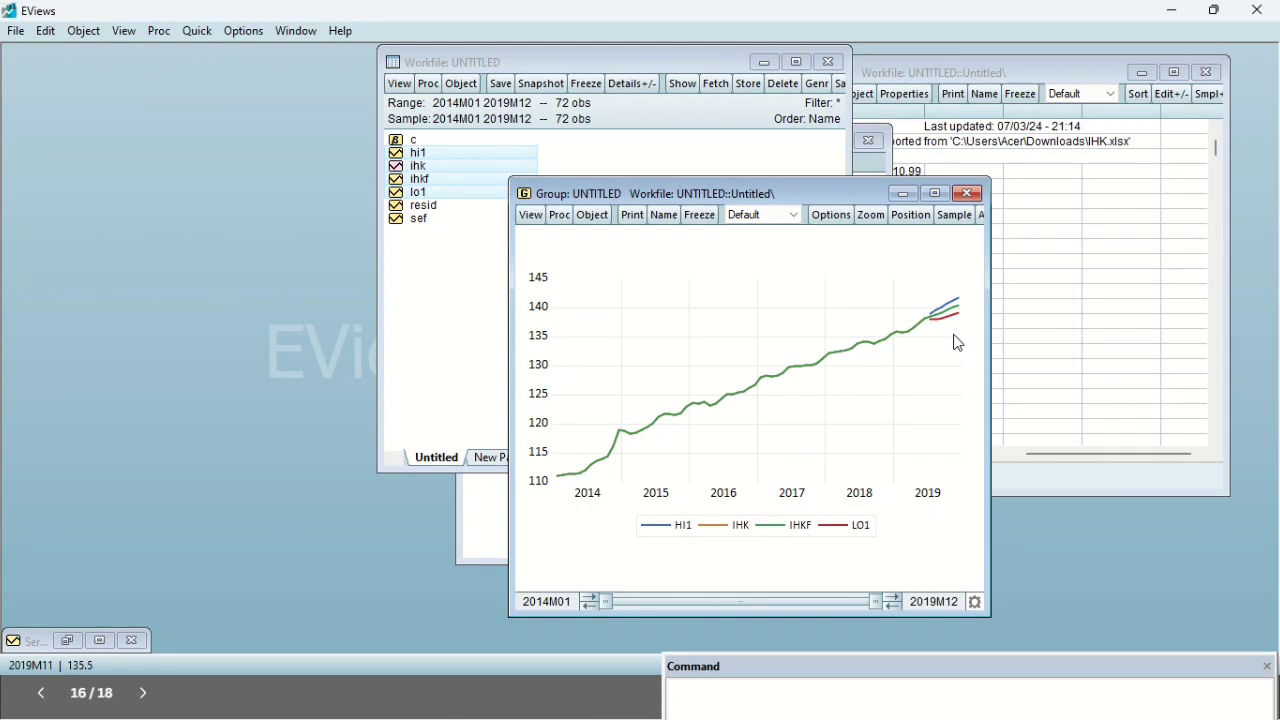
mouse_move(957, 339)
mouse_move(626, 3)
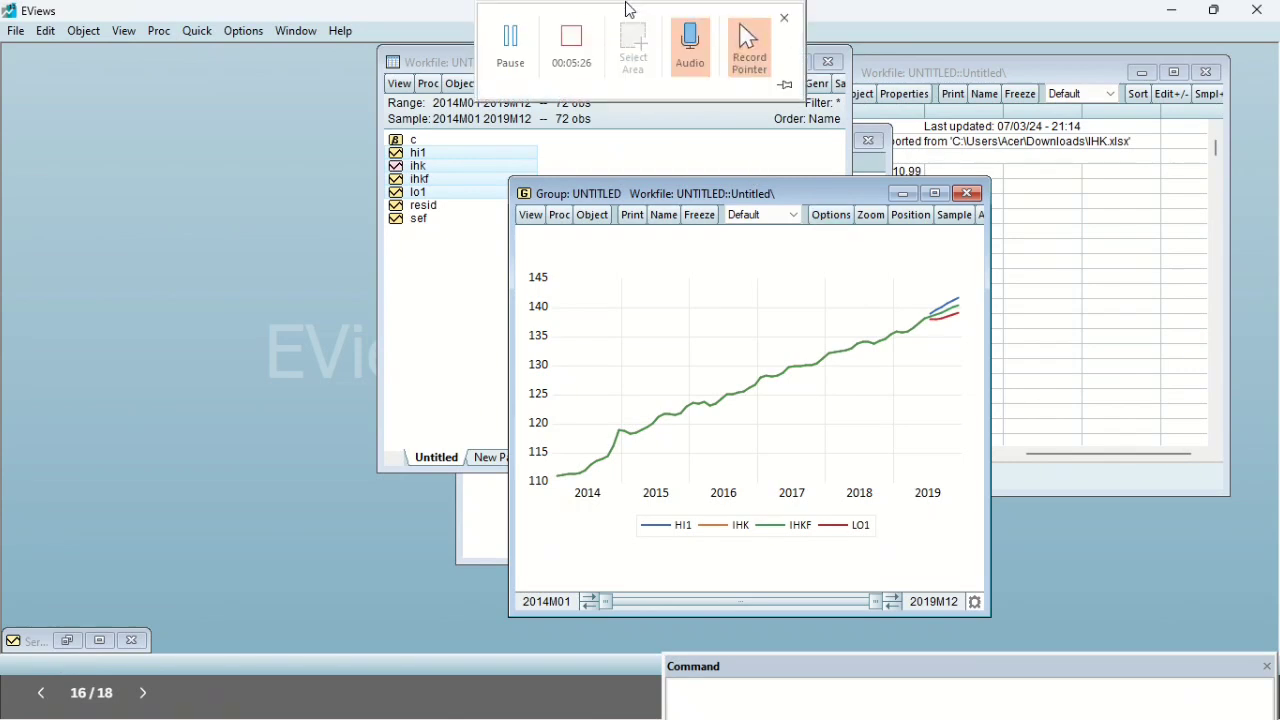